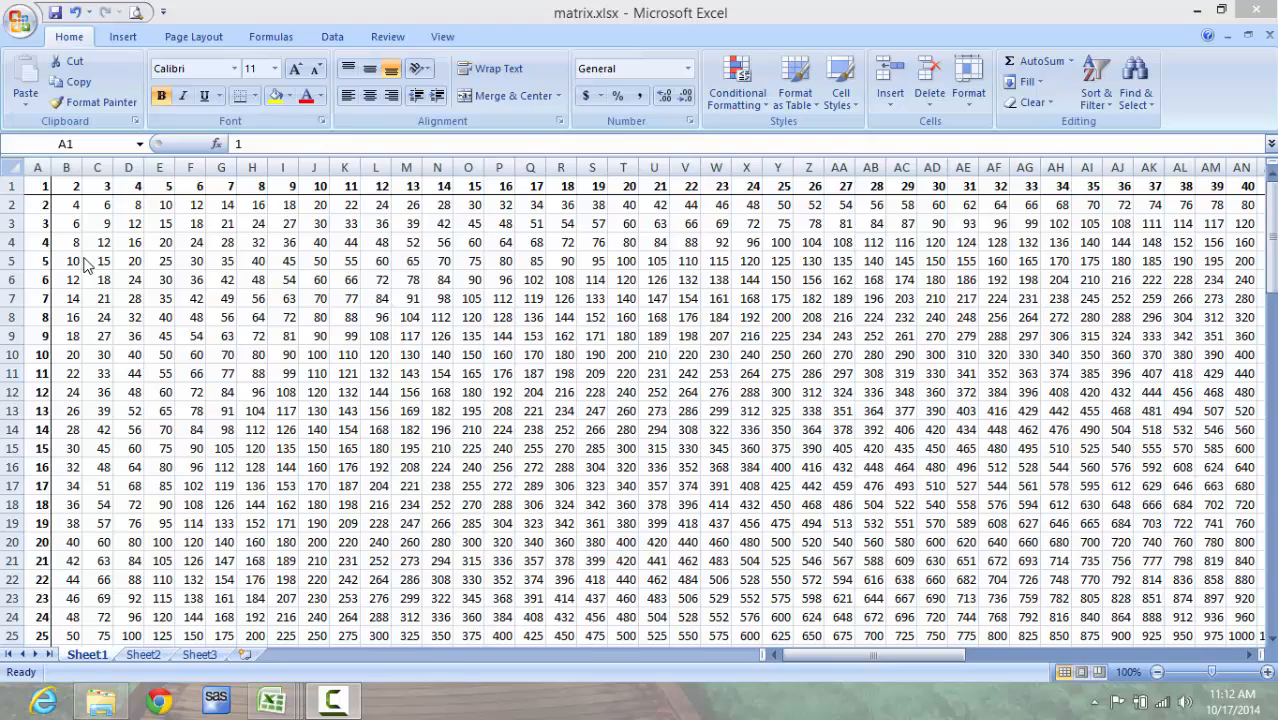
Step: Examine the header cells A1, B1 and A2 and the formula in B2 of the finished multiplication matrix
{"action": "left_click", "coordinate": [42, 189]}
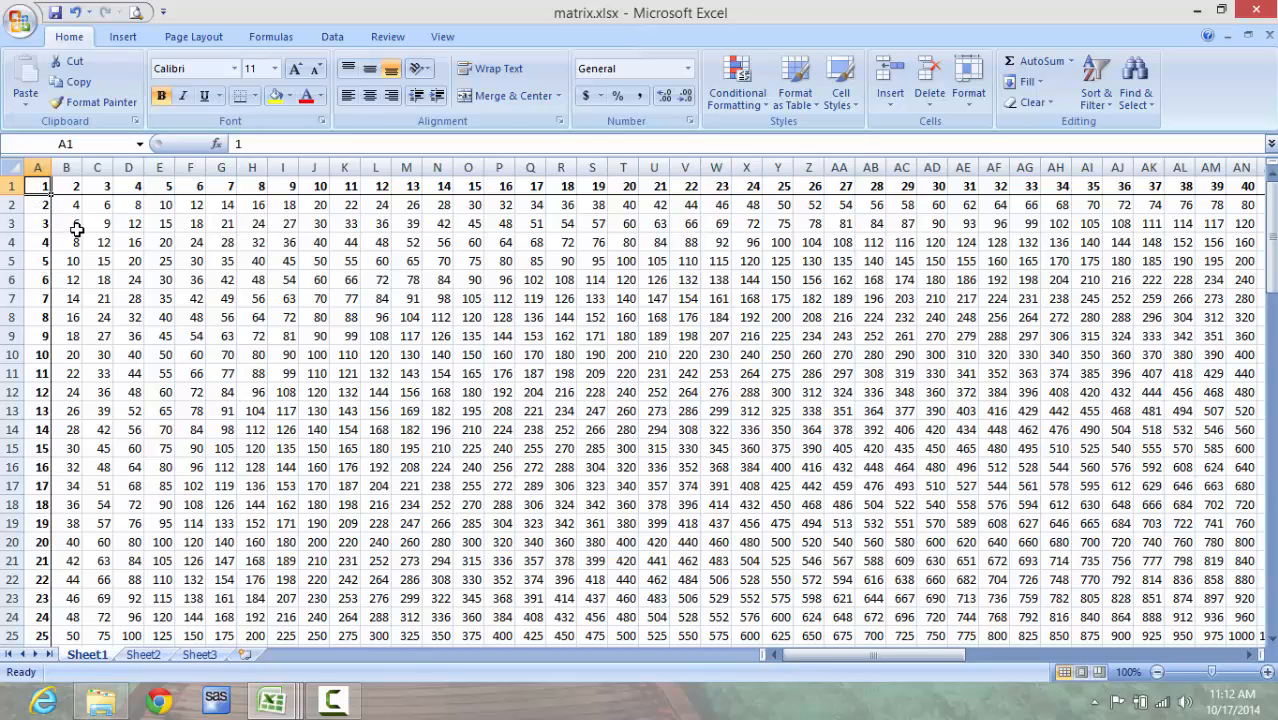
{"action": "left_click", "coordinate": [77, 207]}
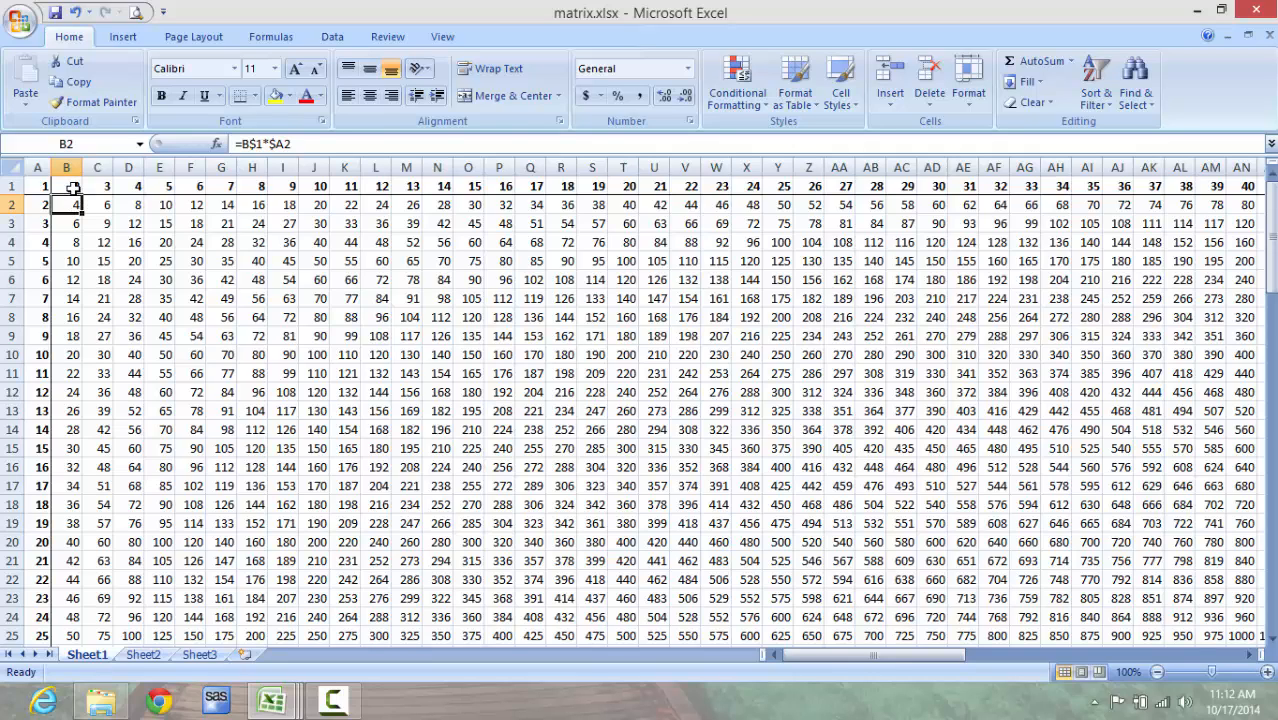
{"action": "left_click", "coordinate": [72, 189]}
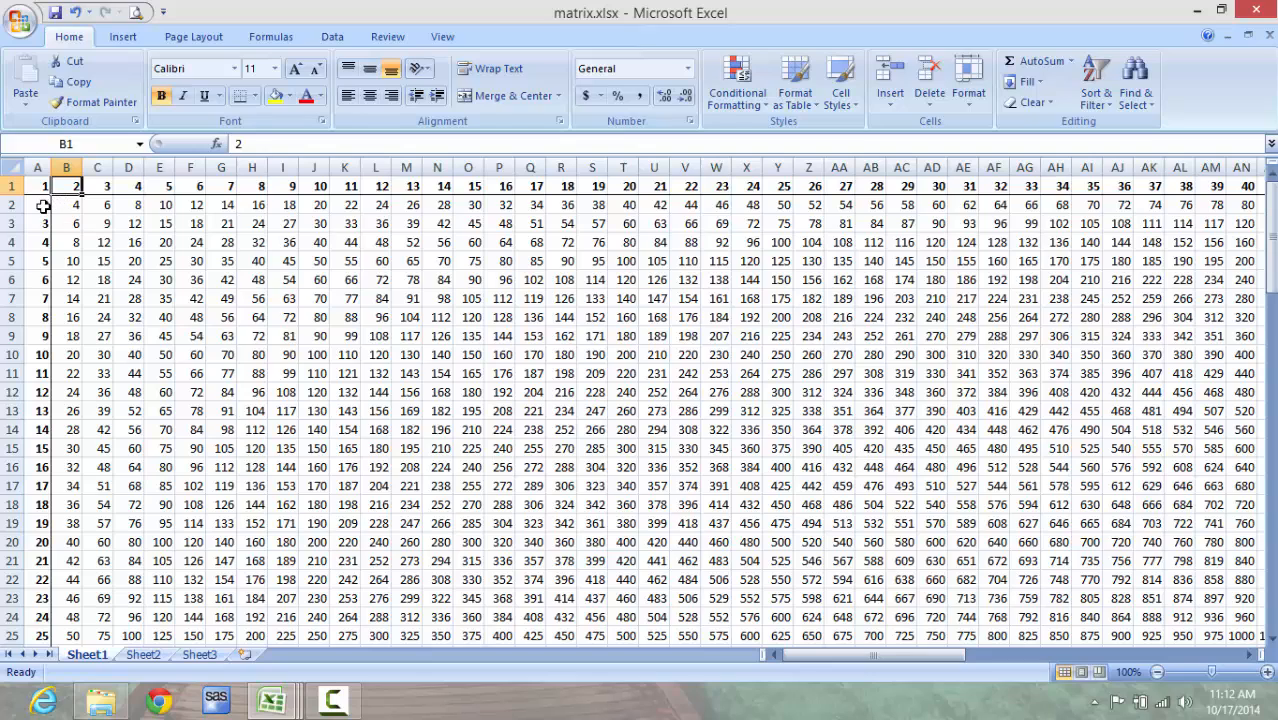
{"action": "left_click", "coordinate": [43, 206]}
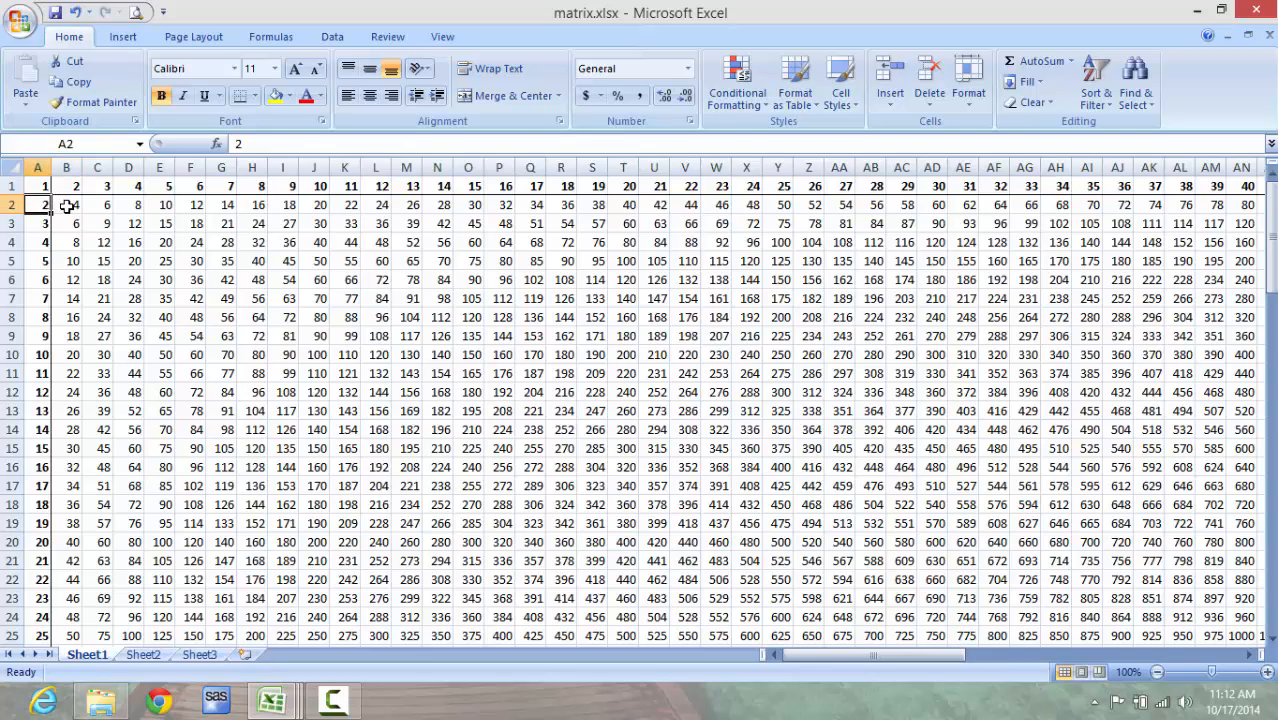
{"action": "left_click", "coordinate": [66, 206]}
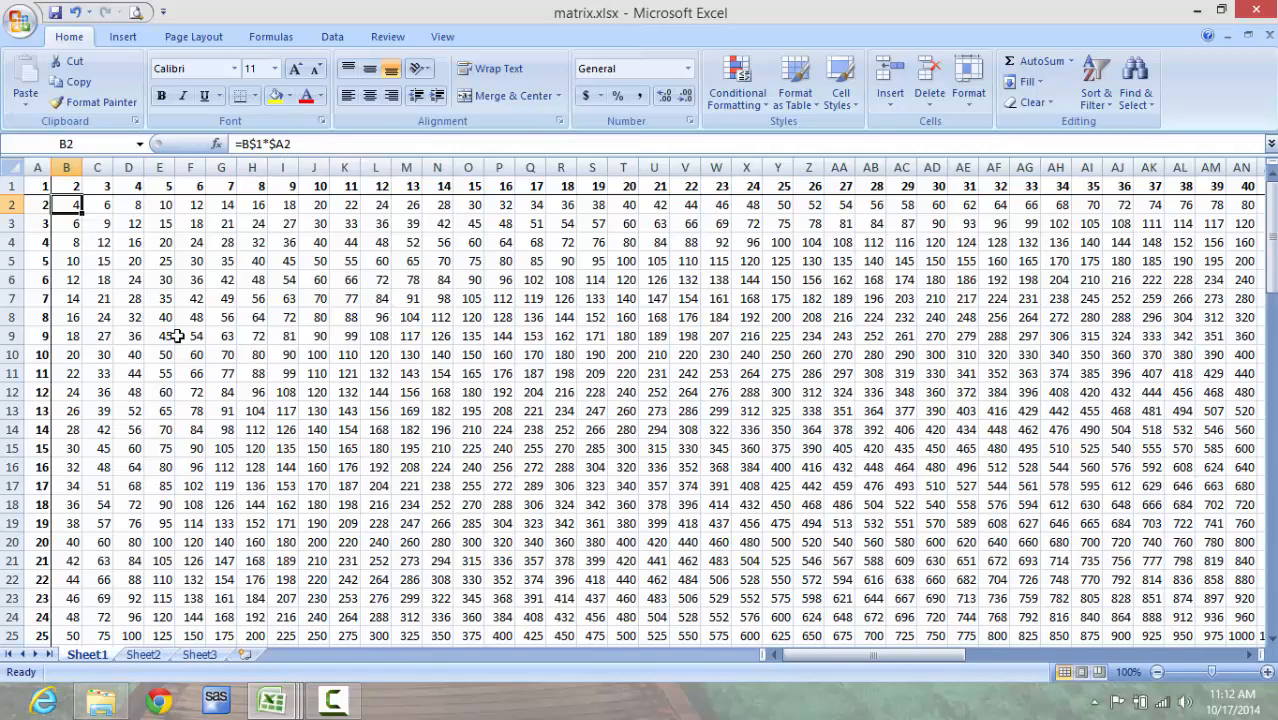
Step: Create a new blank workbook
{"action": "left_click", "coordinate": [20, 22]}
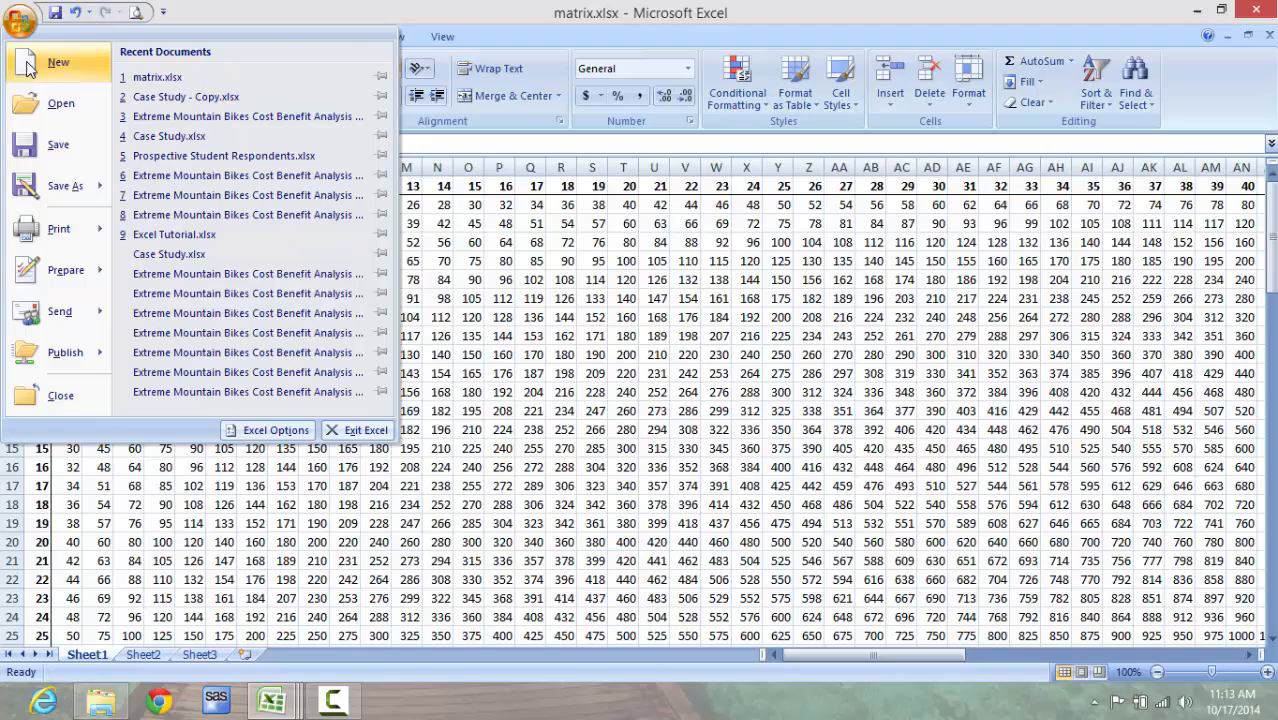
{"action": "left_click", "coordinate": [28, 66]}
{"action": "double_click", "coordinate": [369, 245]}
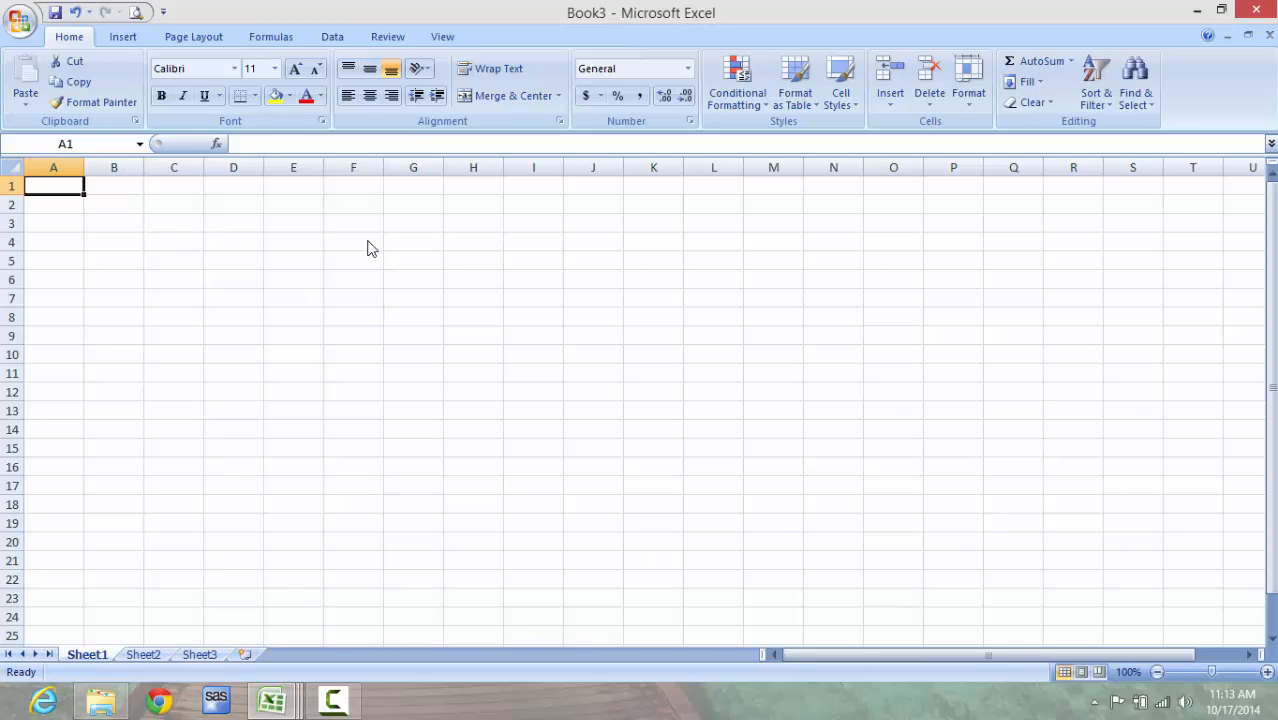
Step: Enter 1 in A1 and fill it across row 1 to column BK as an increasing number series
{"action": "type", "text": "1"}
{"action": "key", "text": "ctrl+Return"}
{"action": "left_click_drag", "start_coordinate": [85, 195], "coordinate": [1230, 191]}
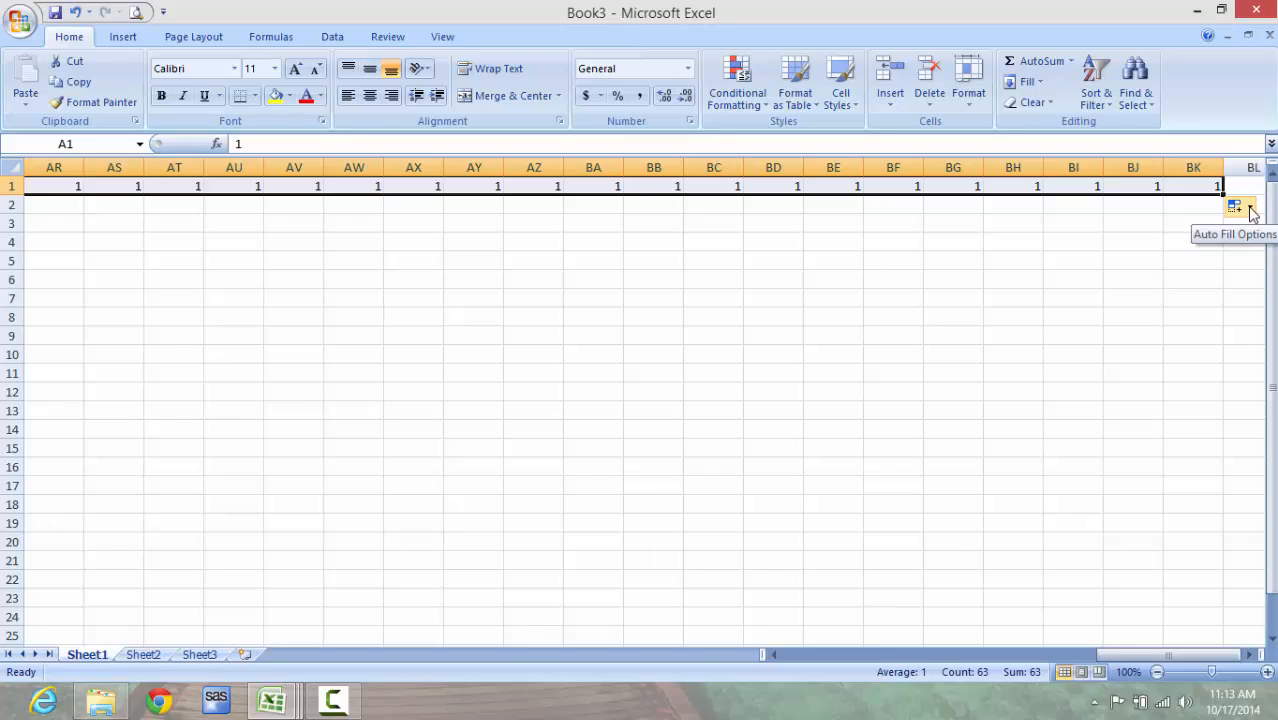
{"action": "left_click", "coordinate": [1250, 208]}
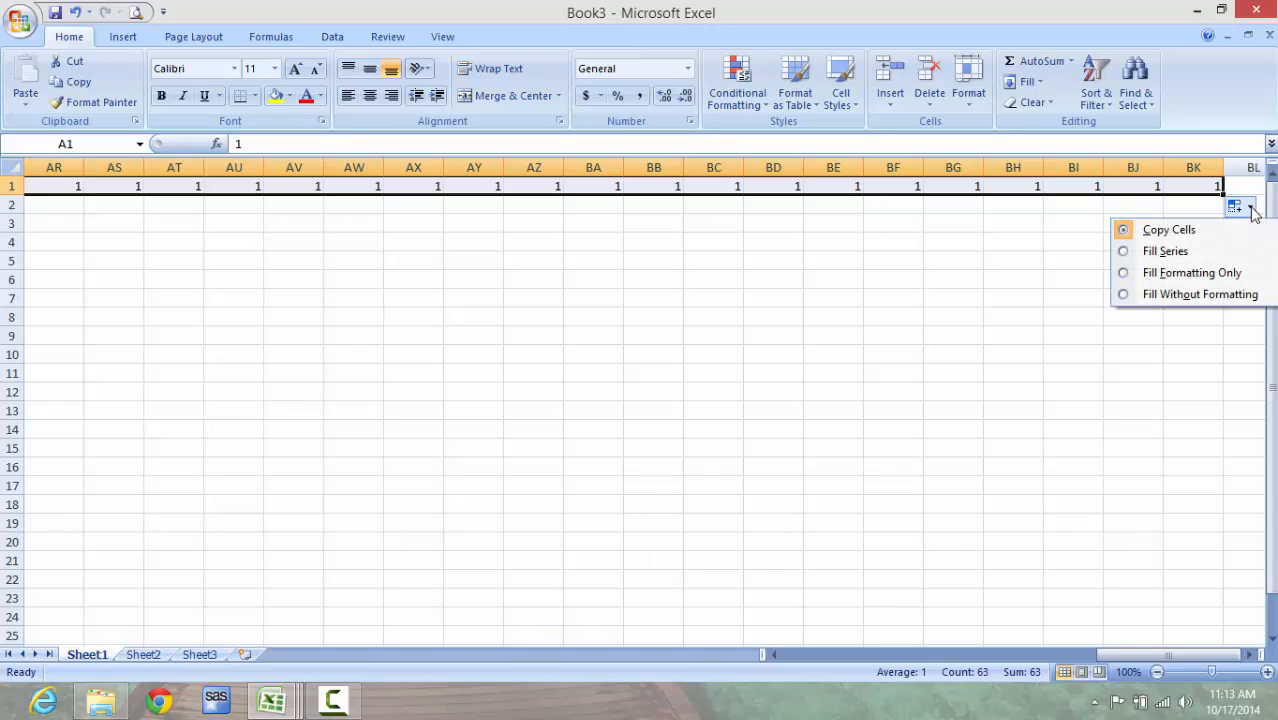
{"action": "left_click", "coordinate": [1235, 256]}
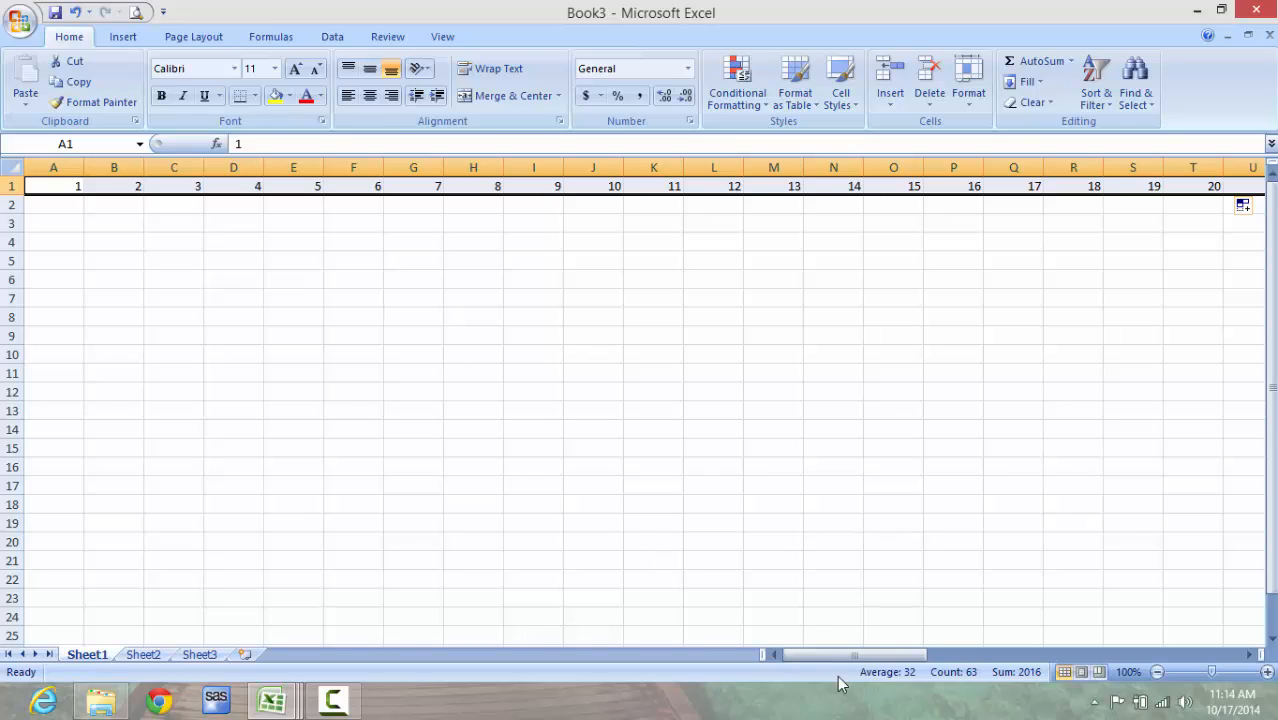
Step: Extend the row 1 number series to 100 in column CV and delete the surplus 101 from CW1
{"action": "left_click_drag", "start_coordinate": [870, 655], "coordinate": [1207, 658]}
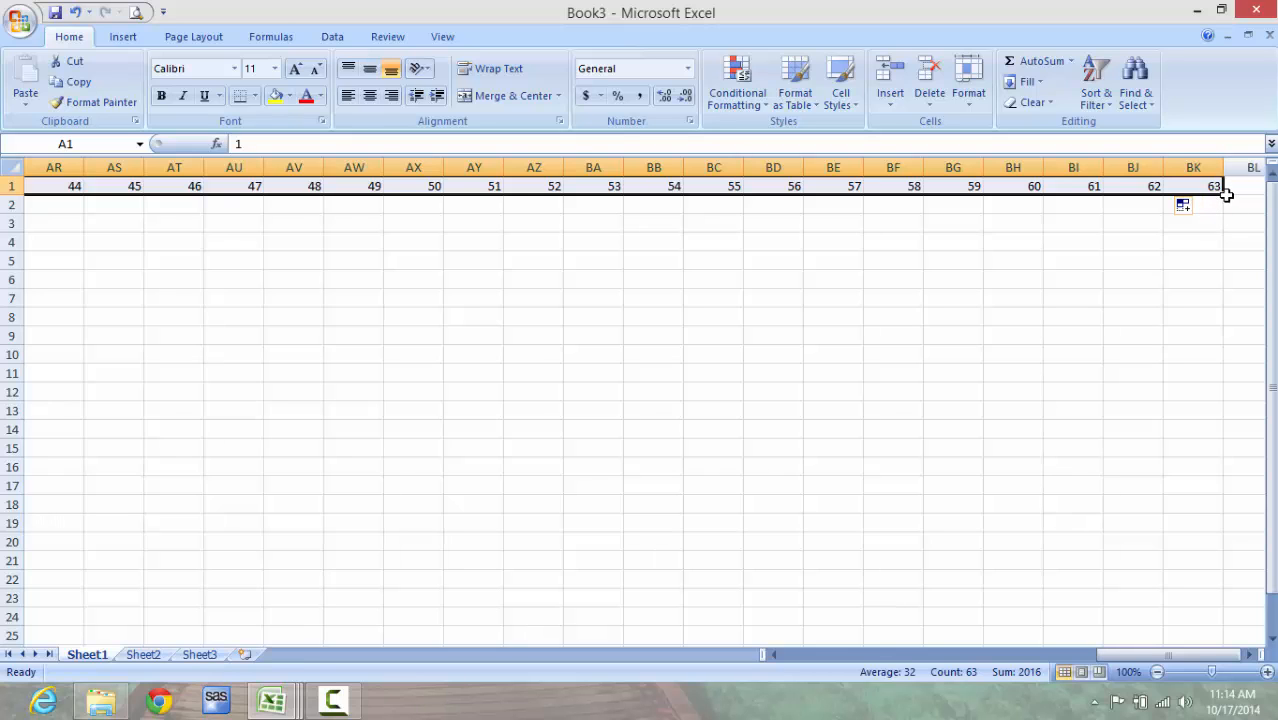
{"action": "left_click_drag", "start_coordinate": [1223, 195], "coordinate": [1274, 196]}
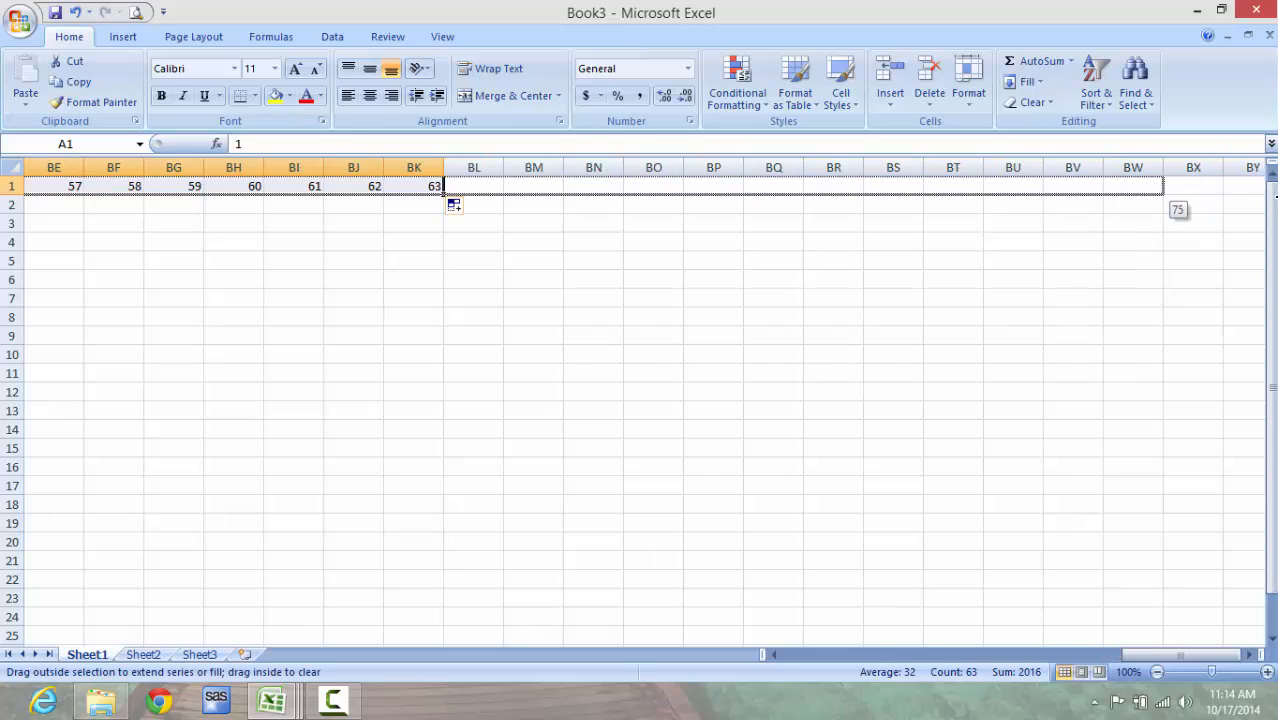
{"action": "left_click_drag", "start_coordinate": [1145, 195], "coordinate": [845, 188]}
{"action": "left_click", "coordinate": [845, 188]}
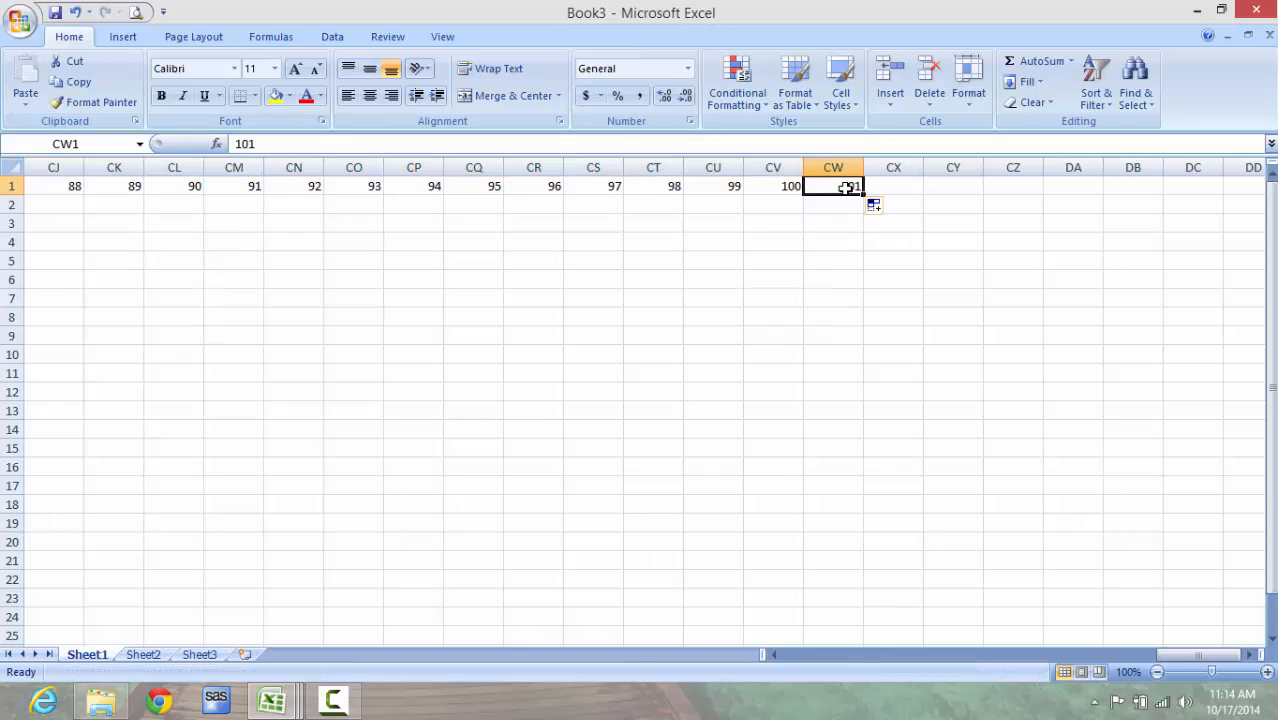
{"action": "key", "text": "Delete"}
Step: Fill column A from A1 down to row 100 as a number series from 1 to 100
{"action": "key", "text": "ctrl+Home"}
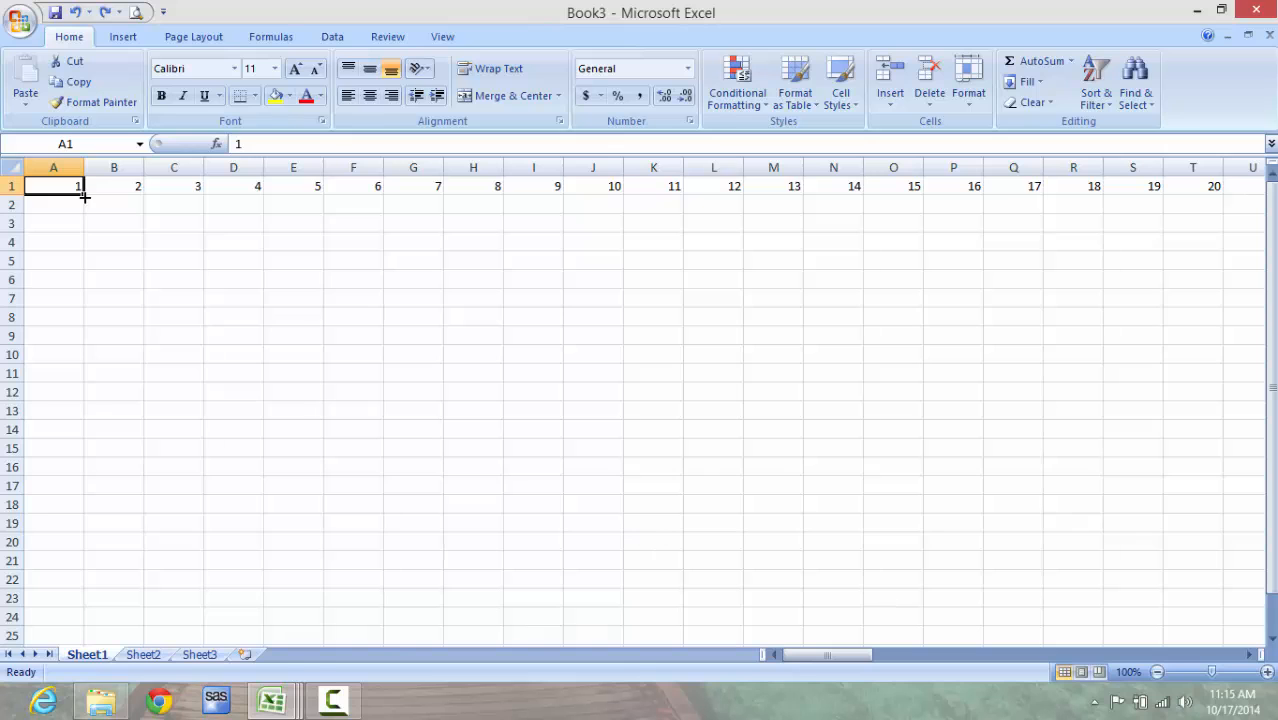
{"action": "left_click_drag", "start_coordinate": [84, 198], "coordinate": [77, 624]}
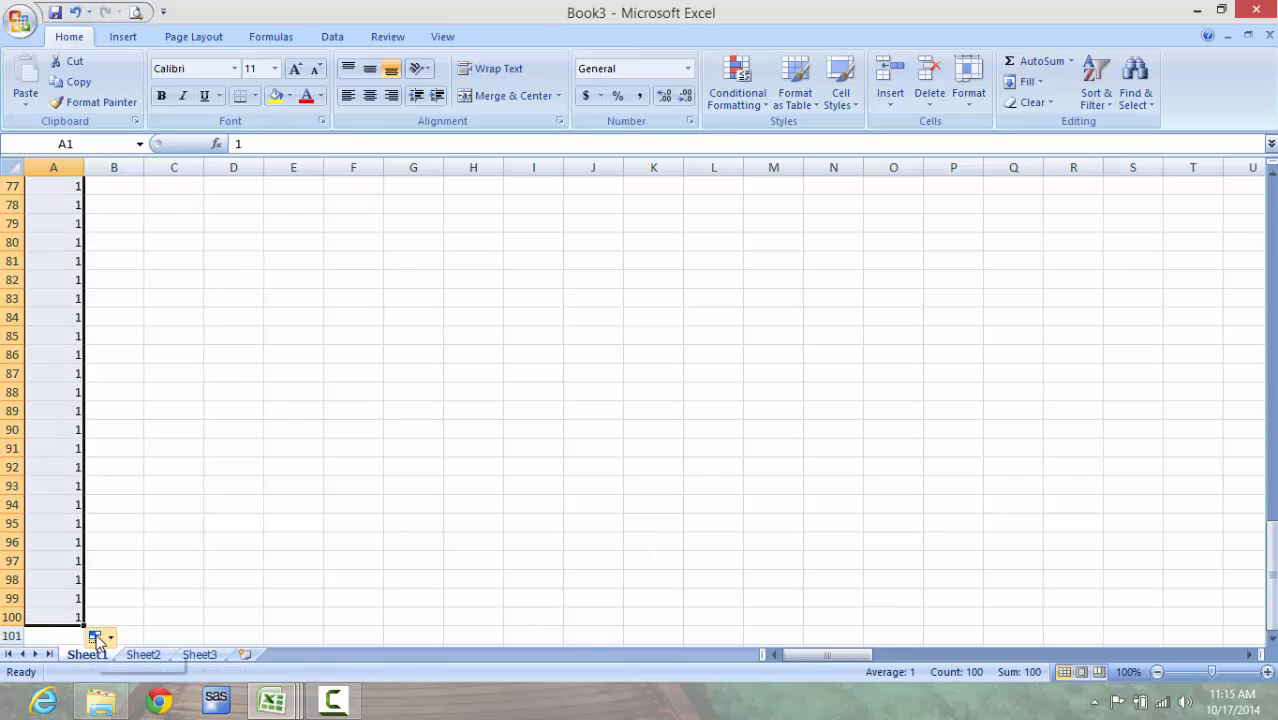
{"action": "left_click", "coordinate": [109, 639]}
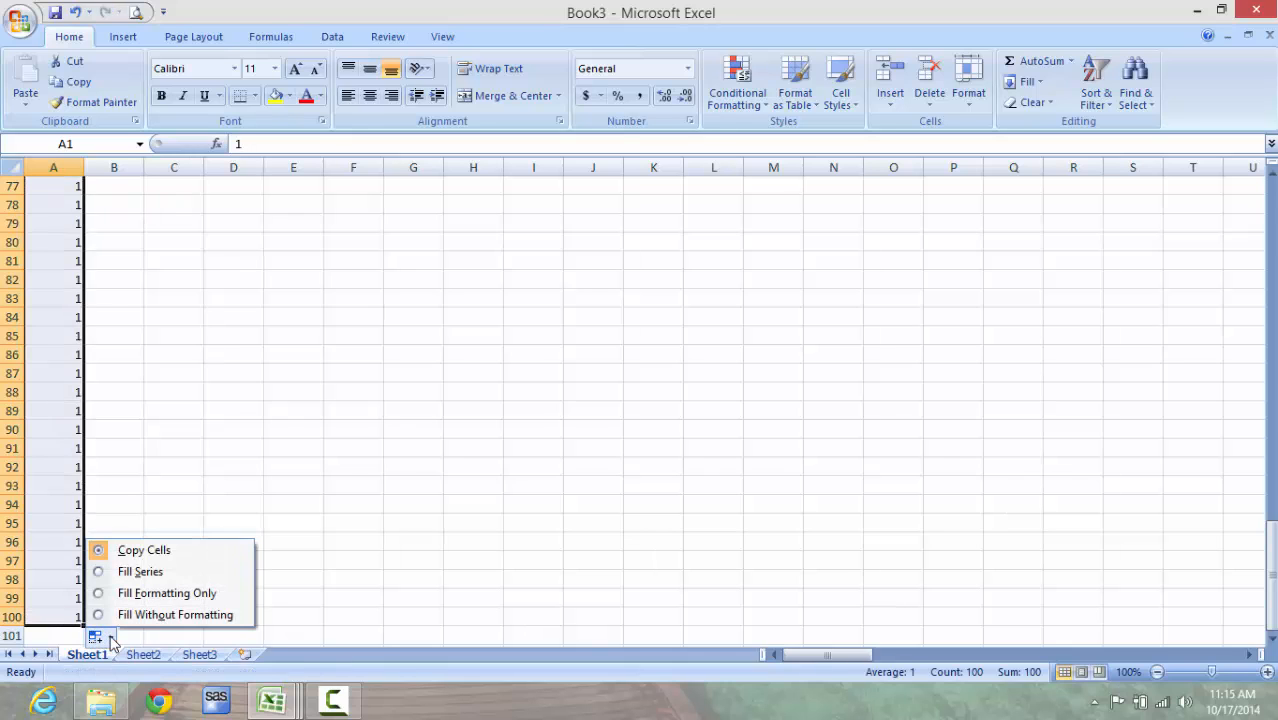
{"action": "left_click", "coordinate": [140, 572]}
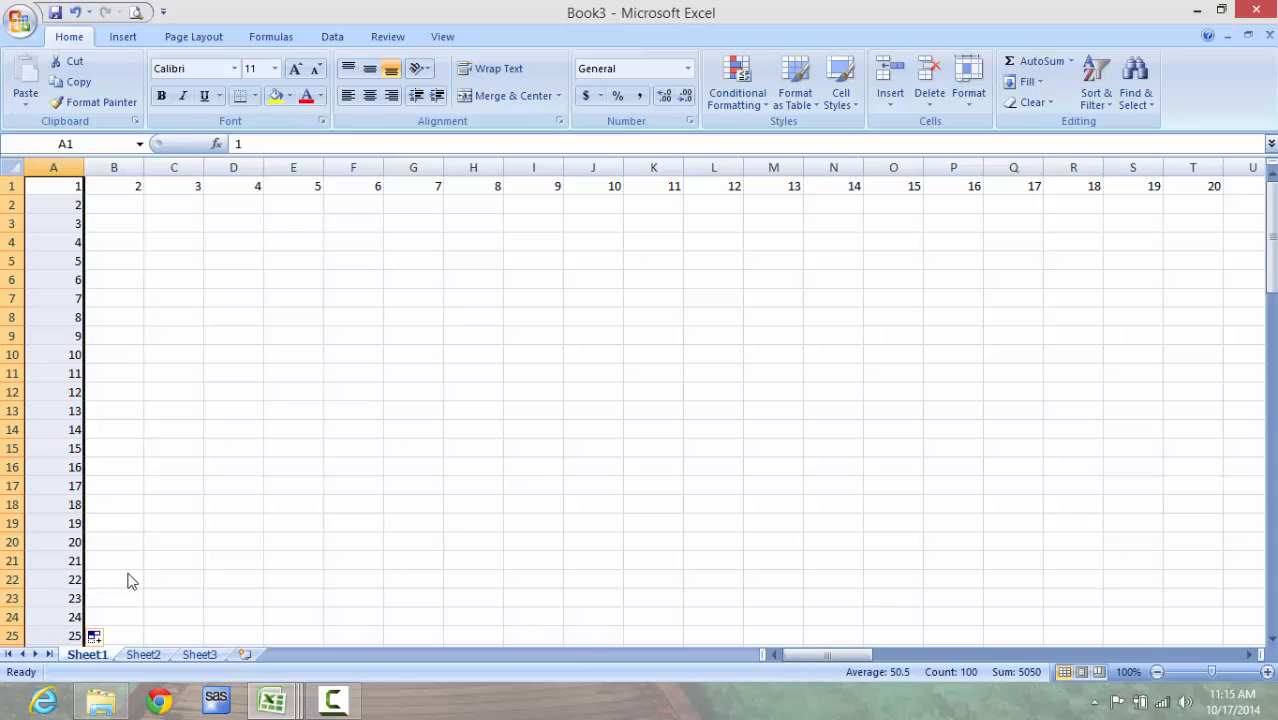
Step: Enter the mixed-reference formula =B$1*$A2 in cell B2
{"action": "left_click", "coordinate": [110, 206]}
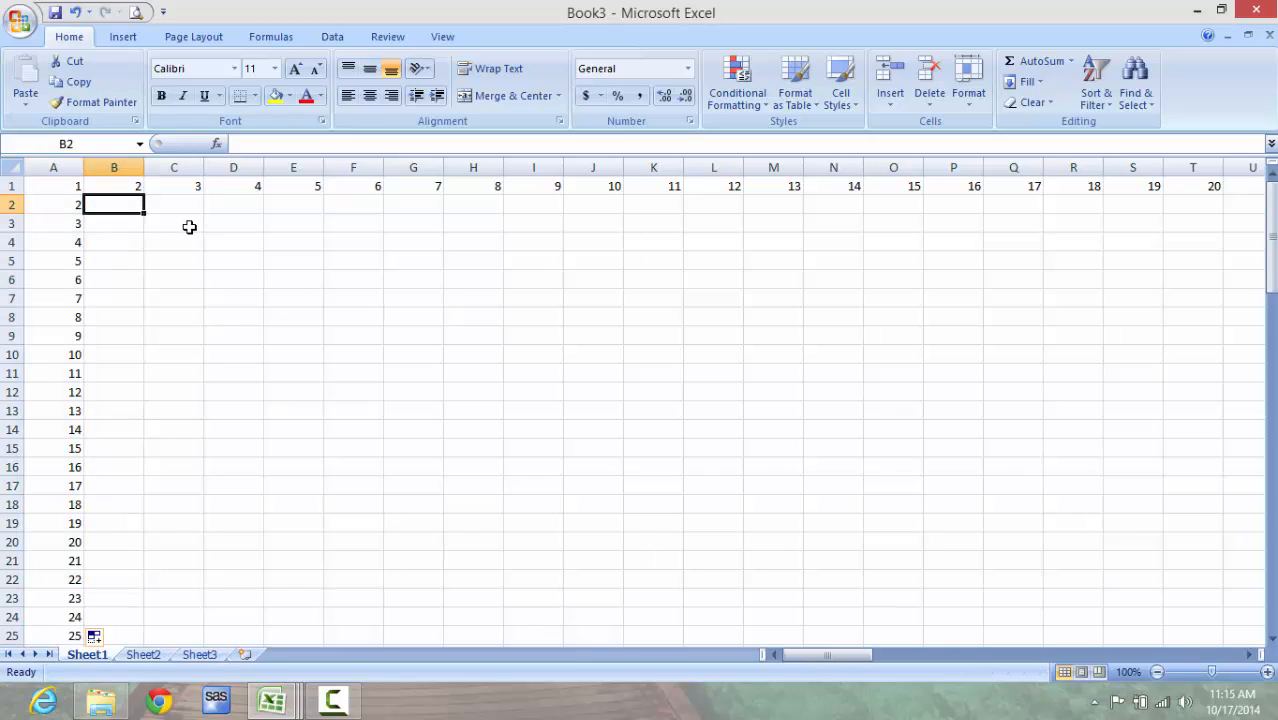
{"action": "type", "text": "="}
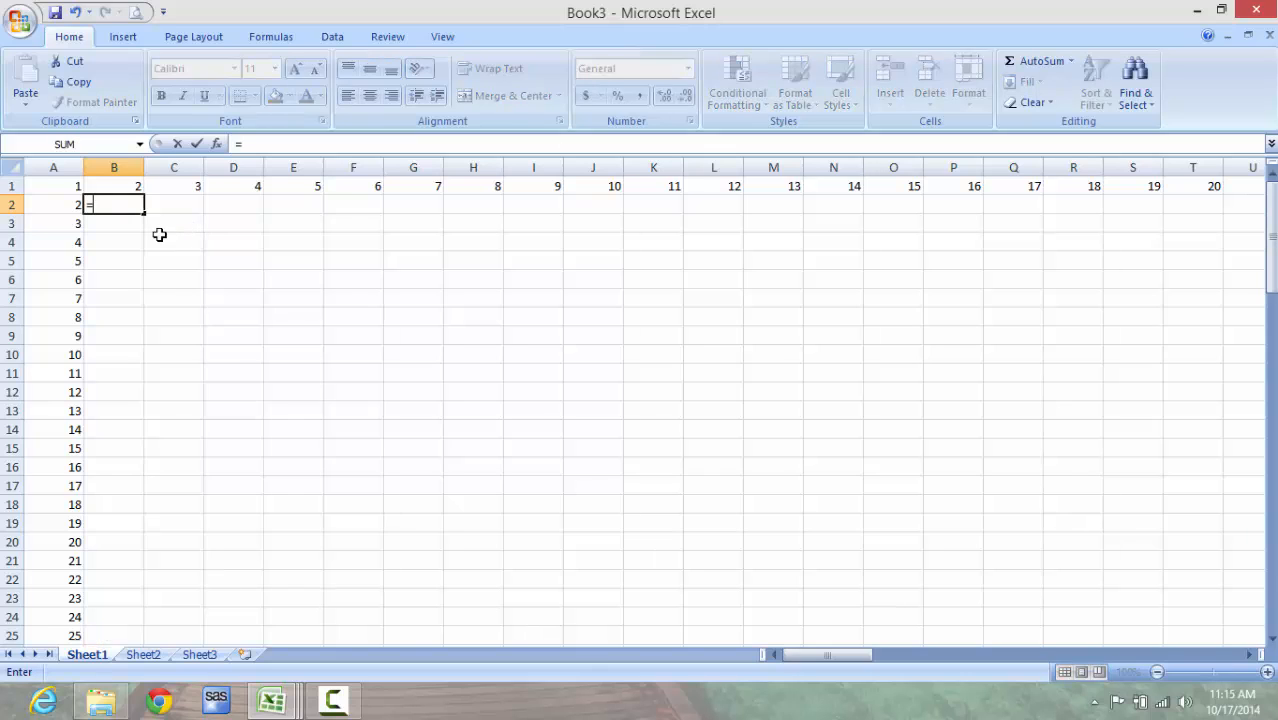
{"action": "left_click", "coordinate": [119, 185]}
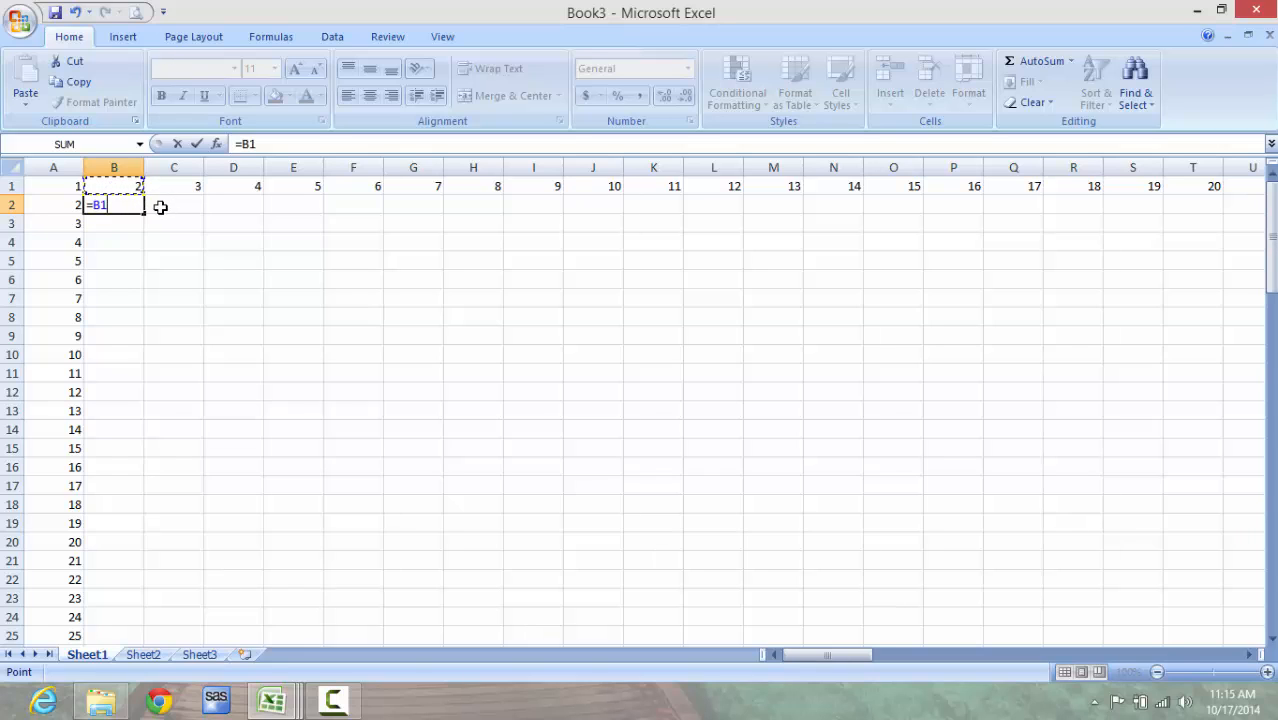
{"action": "left_click", "coordinate": [250, 143]}
{"action": "type", "text": "$"}
{"action": "type", "text": "*"}
{"action": "left_click", "coordinate": [74, 205]}
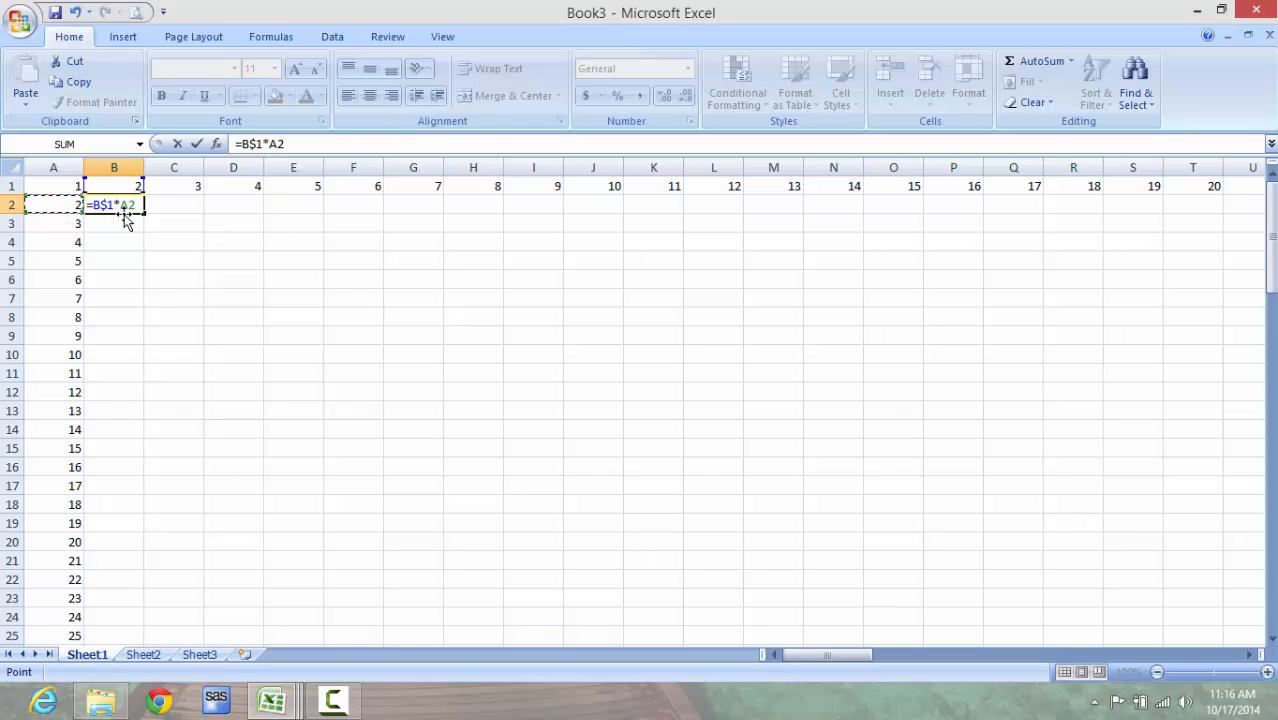
{"action": "left_click", "coordinate": [270, 143]}
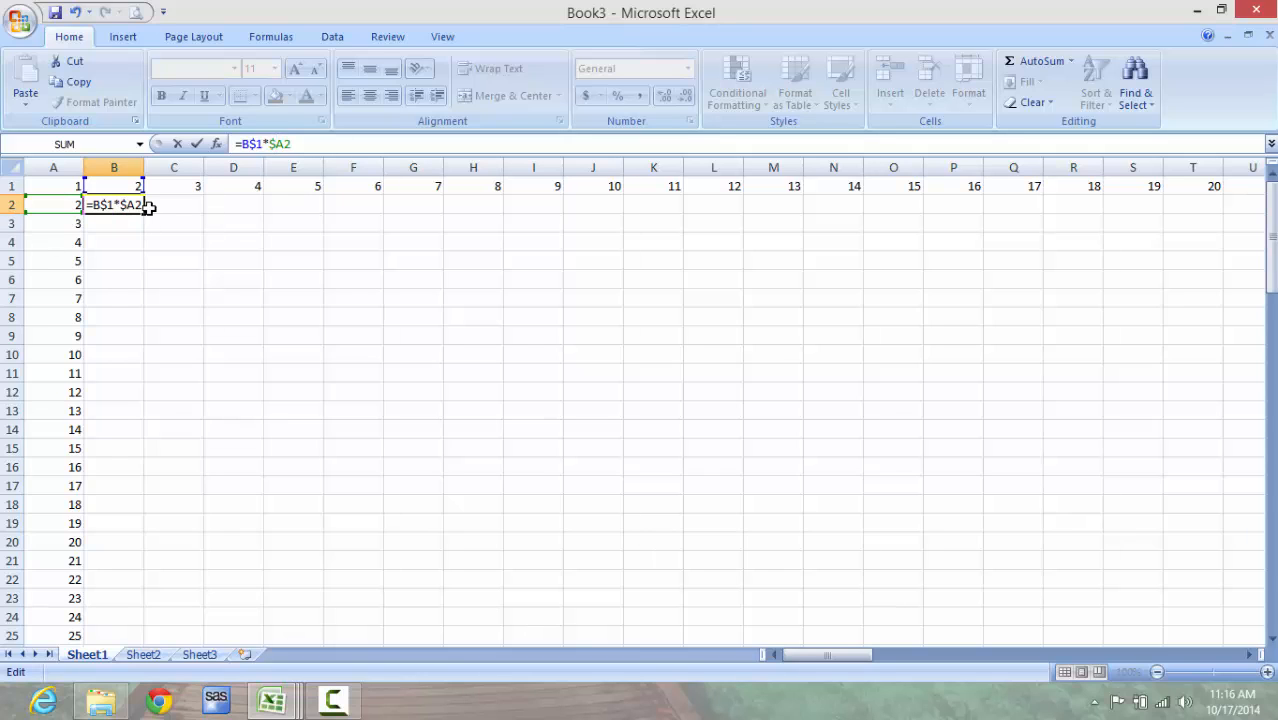
{"action": "key", "text": "Return"}
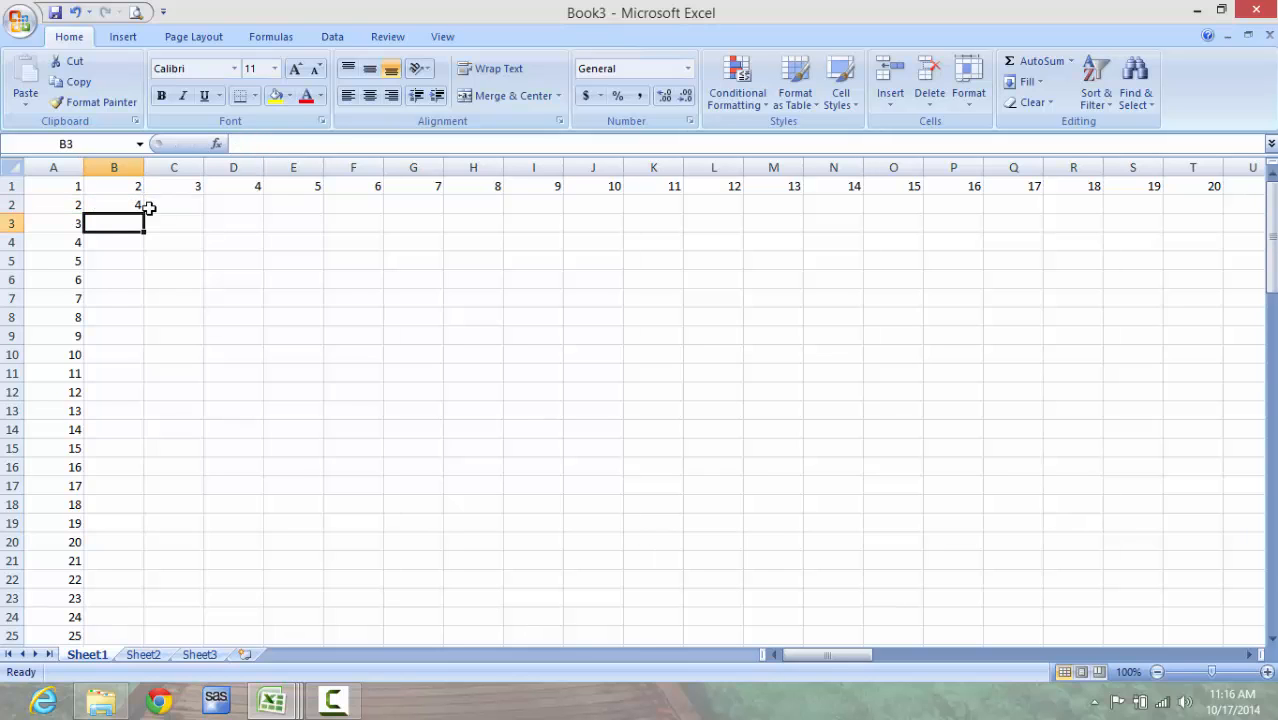
Step: Check B2 against its source cells A2 and B1, and fill its formula down column B to row 100
{"action": "left_click", "coordinate": [130, 205]}
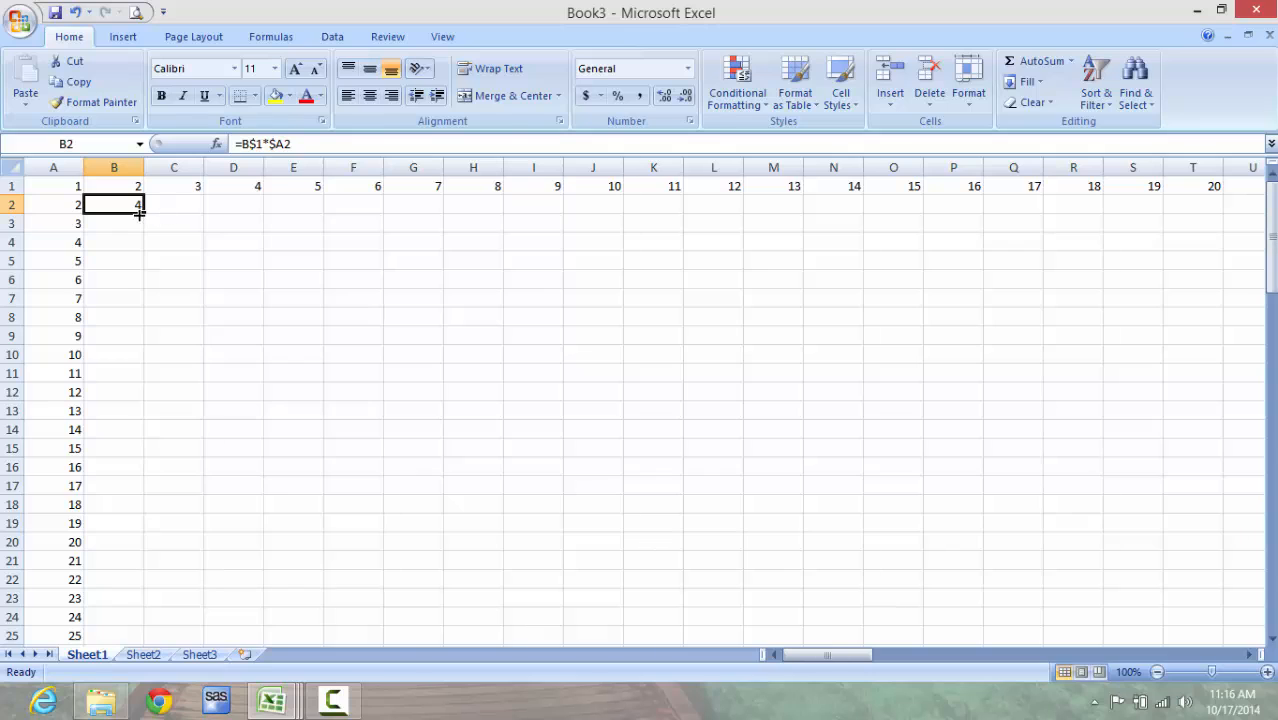
{"action": "left_click", "coordinate": [73, 207]}
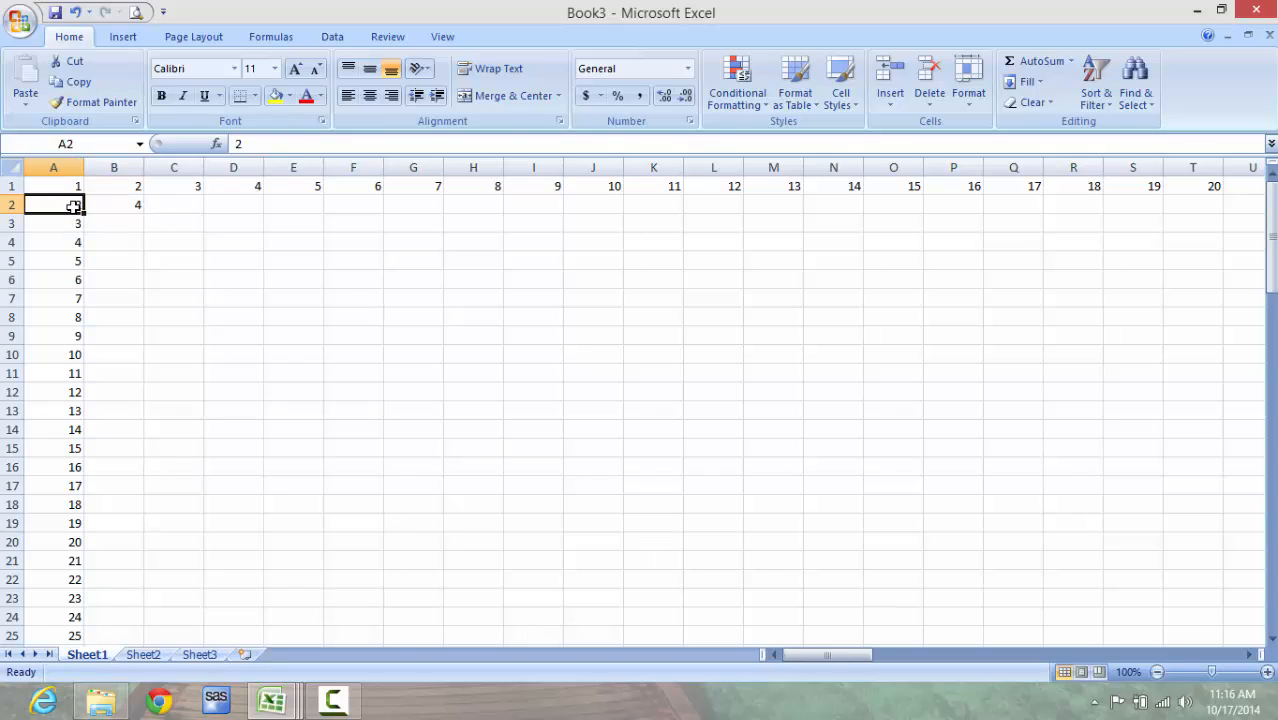
{"action": "left_click", "coordinate": [129, 184]}
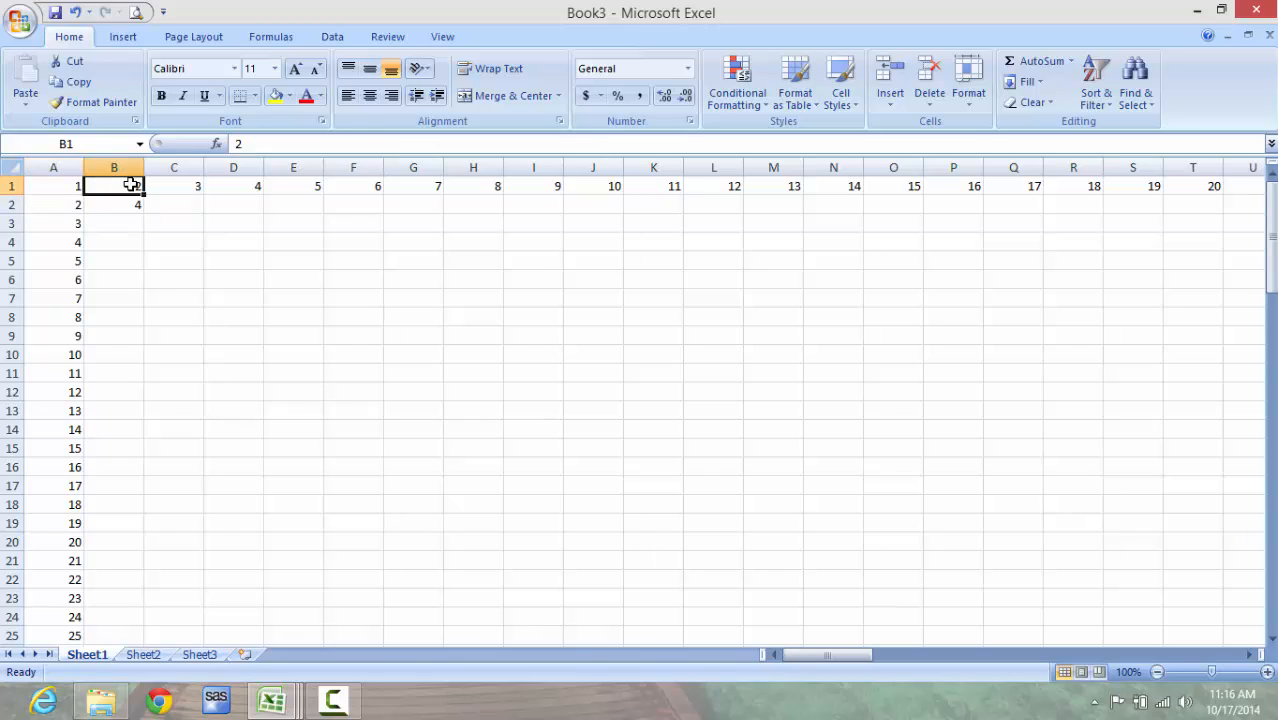
{"action": "left_click", "coordinate": [135, 202]}
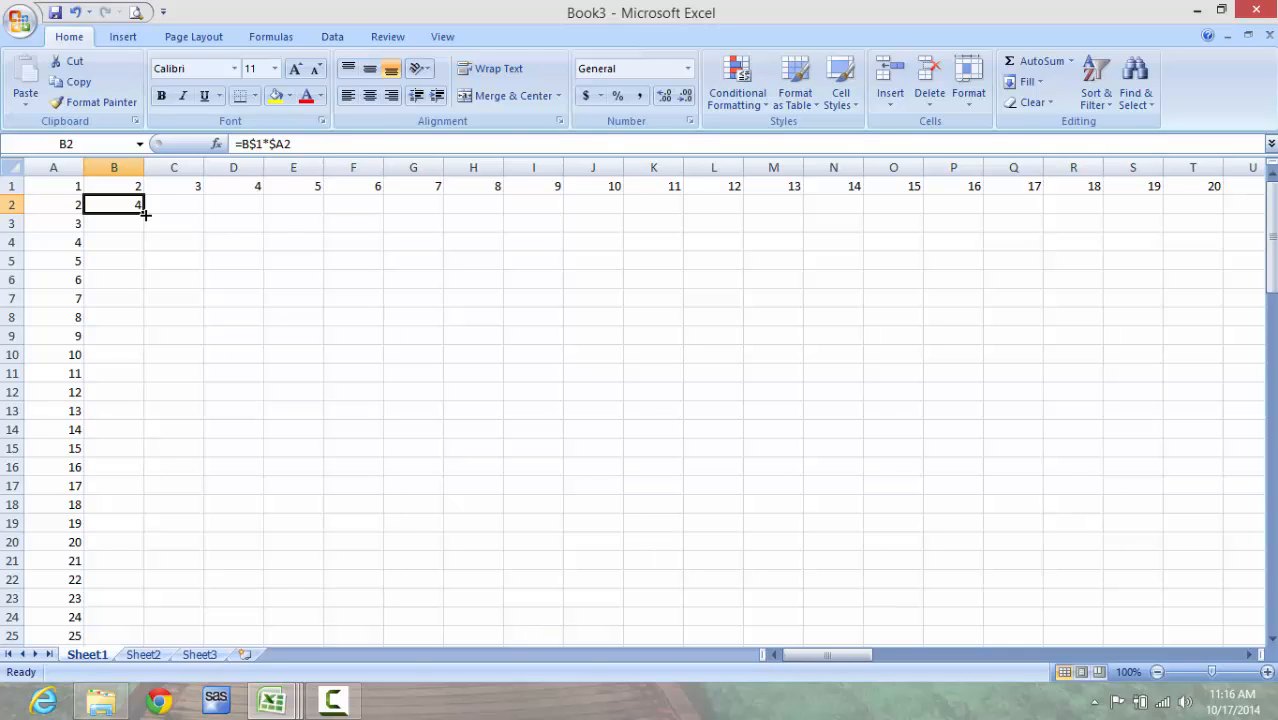
{"action": "left_click_drag", "start_coordinate": [146, 214], "coordinate": [143, 624]}
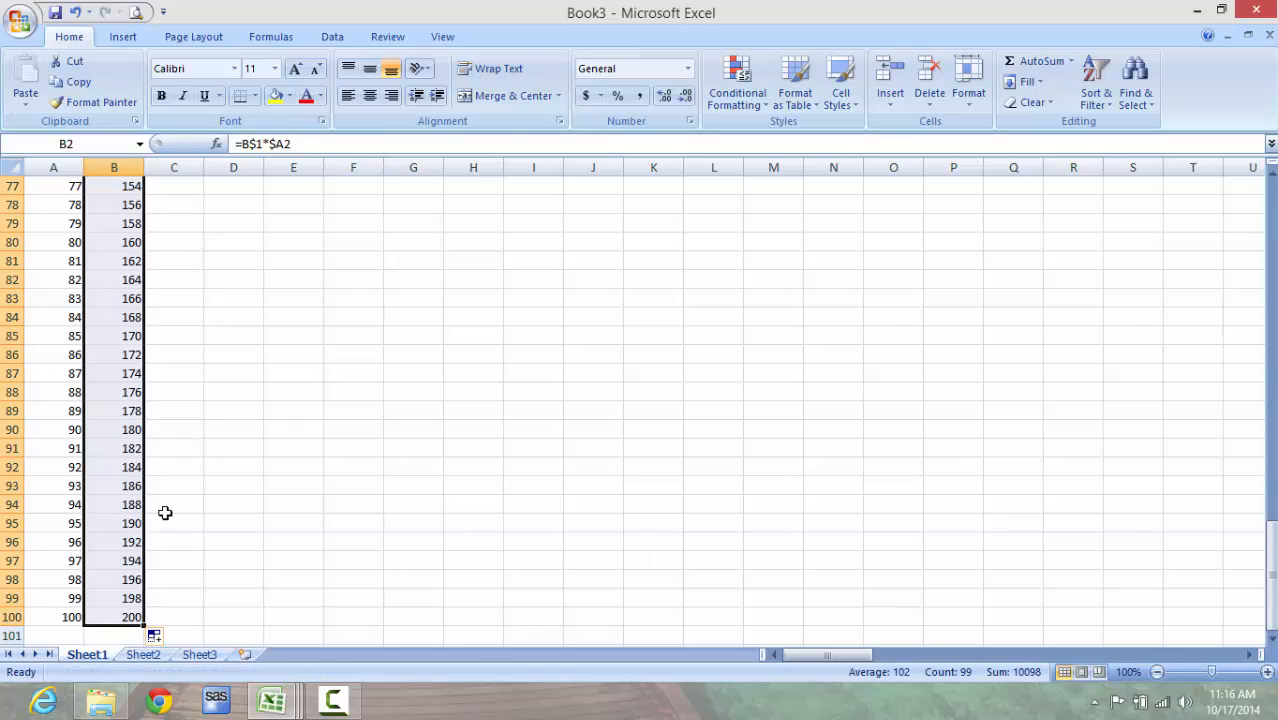
Step: Fill the B2 formula across row 2 to column CV
{"action": "key", "text": "Down"}
{"action": "key", "text": "Up"}
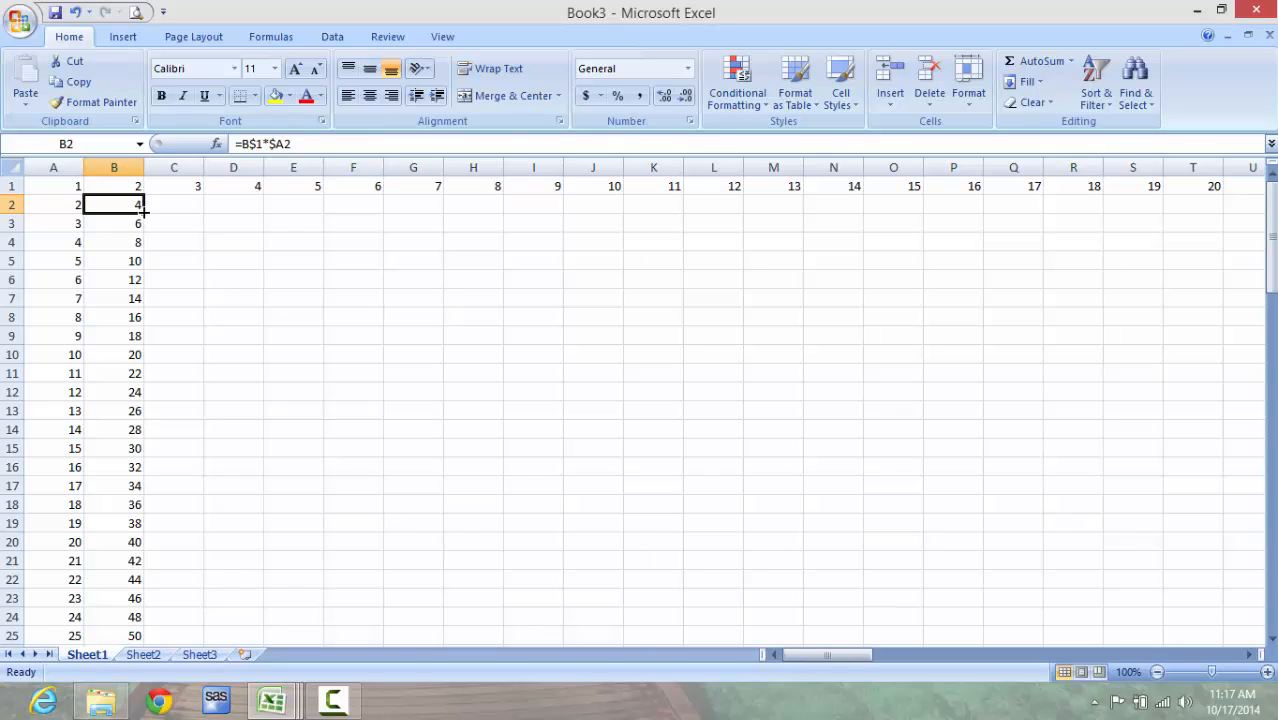
{"action": "left_click_drag", "start_coordinate": [143, 208], "coordinate": [1150, 218]}
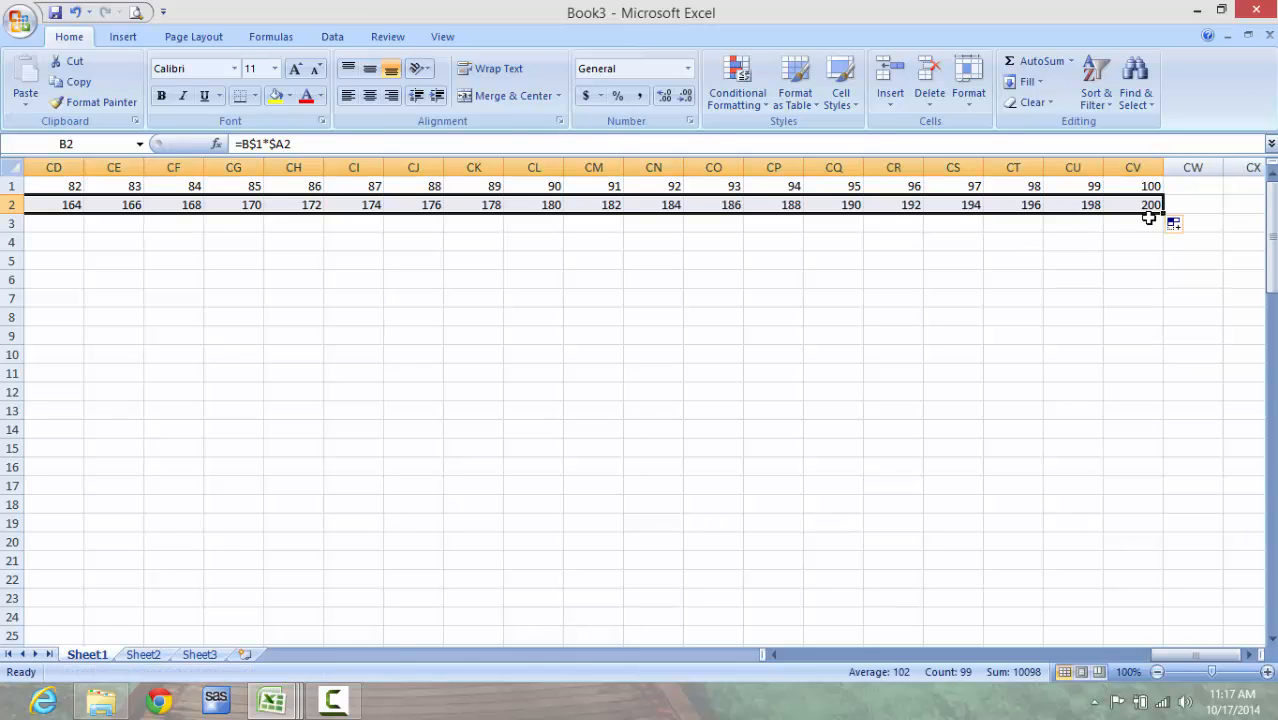
Step: Fill the C2 formula down column C to row 100
{"action": "key", "text": "Left"}
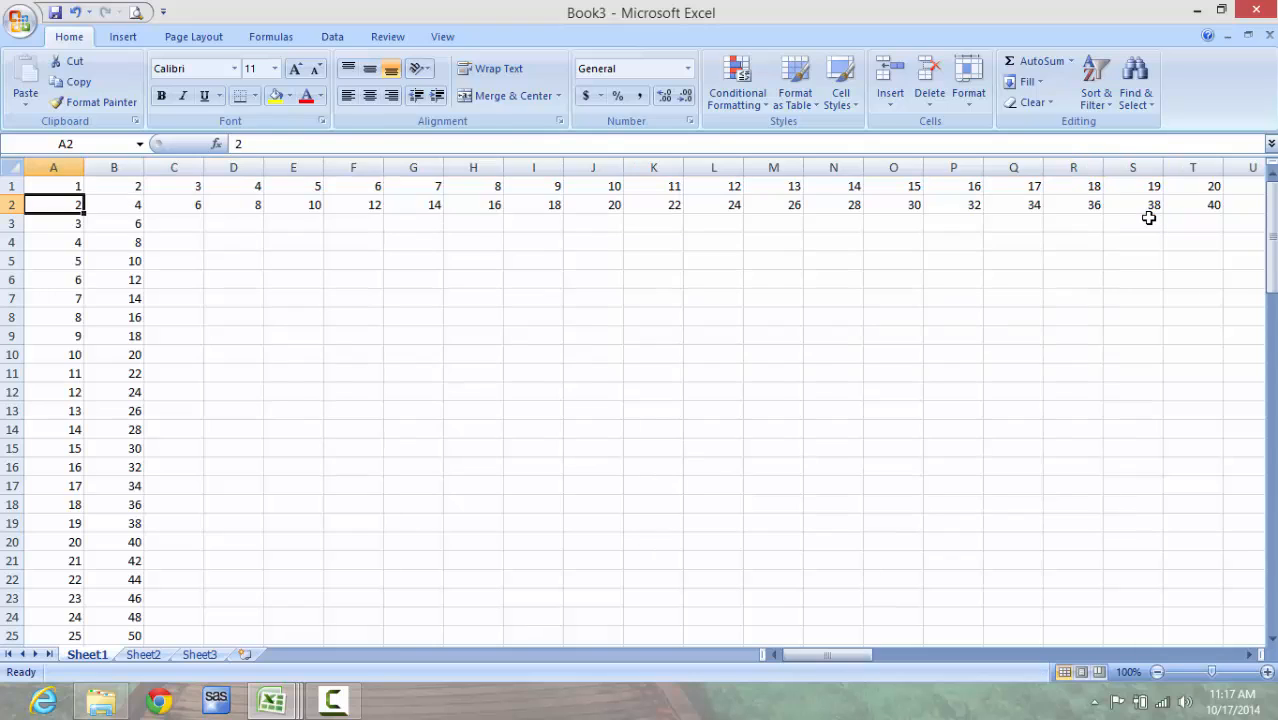
{"action": "key", "text": "Right"}
{"action": "key", "text": "Right"}
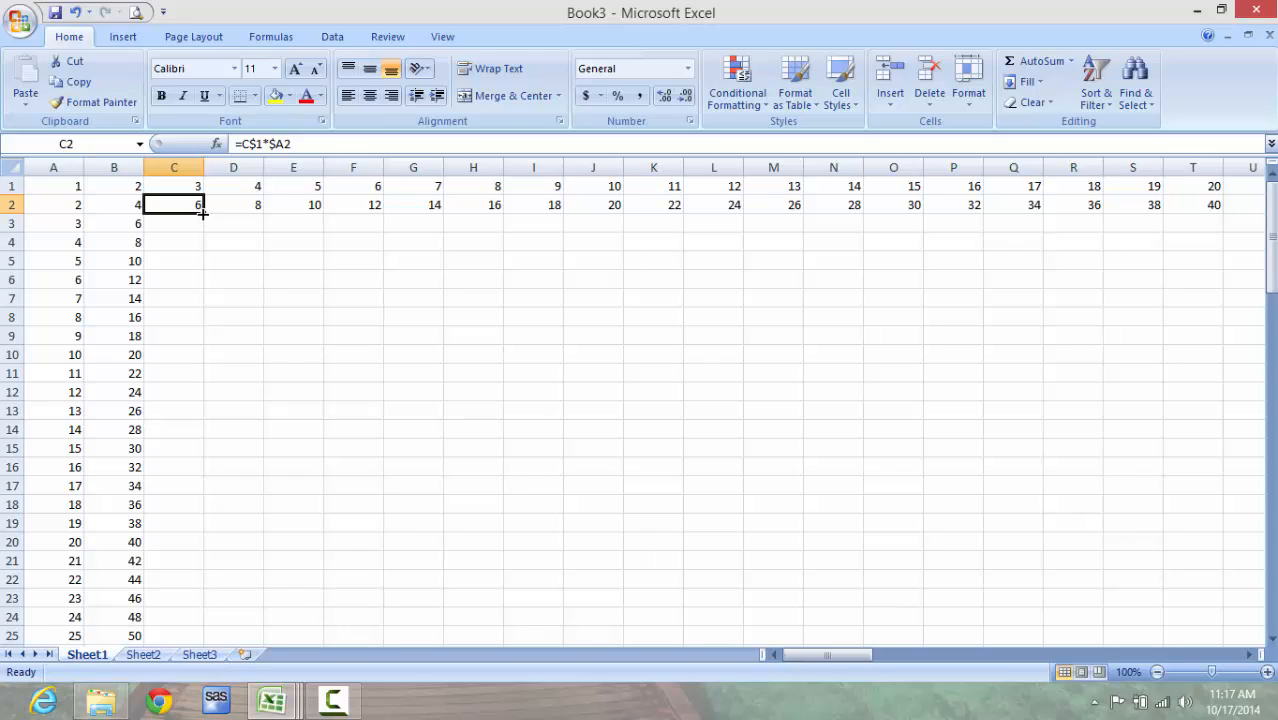
{"action": "left_click_drag", "start_coordinate": [202, 213], "coordinate": [201, 630]}
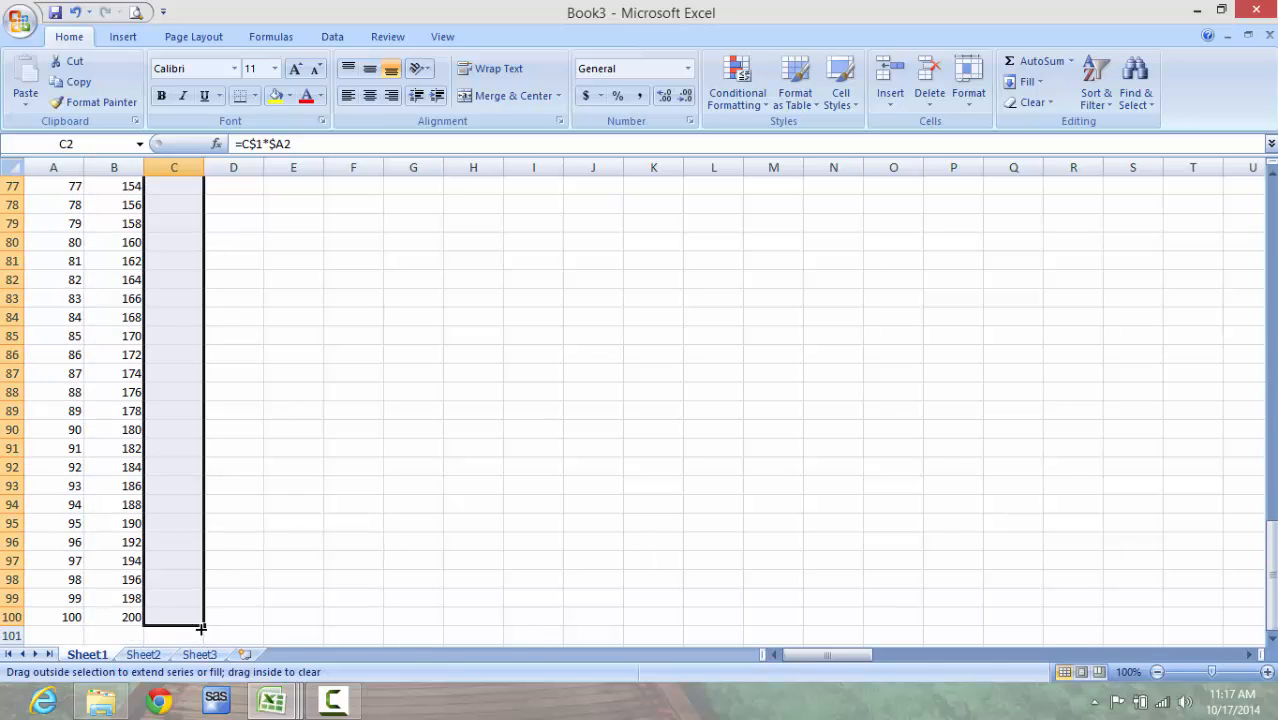
Step: Fill the C3 formula across row 3 to column CV
{"action": "key", "text": "ctrl+Home"}
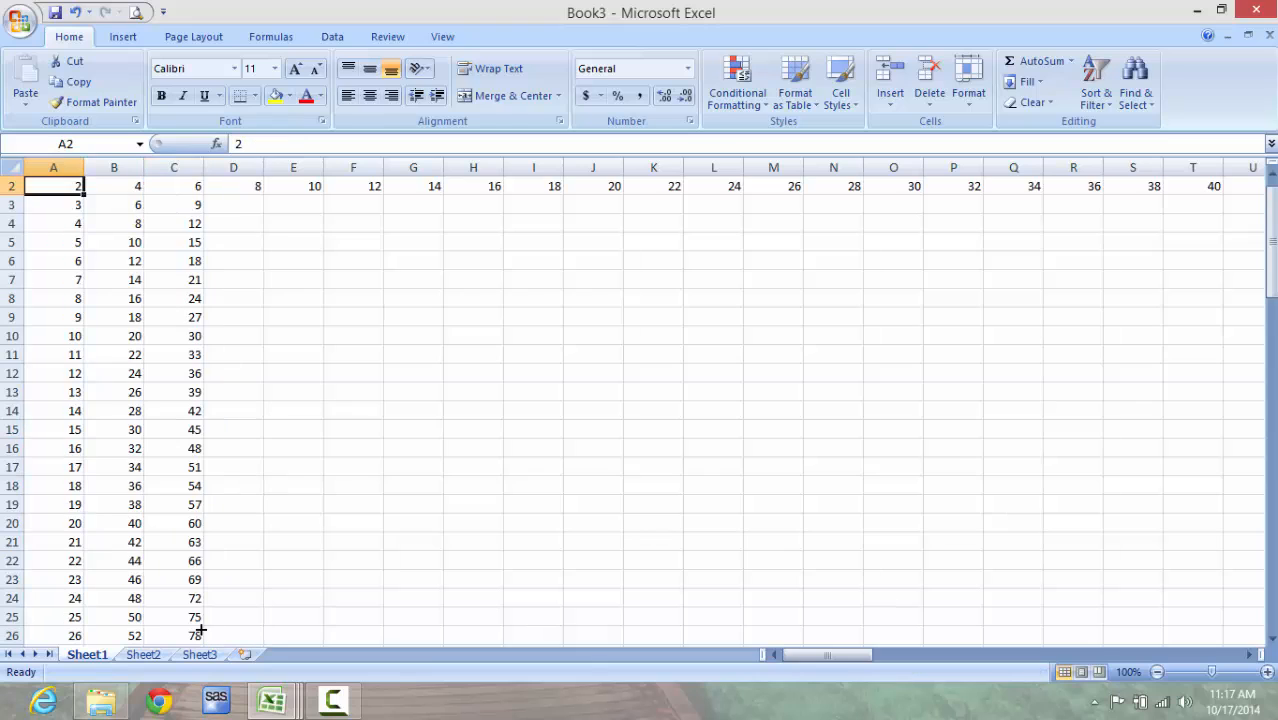
{"action": "key", "text": "Down"}
{"action": "key", "text": "Right"}
{"action": "key", "text": "Right"}
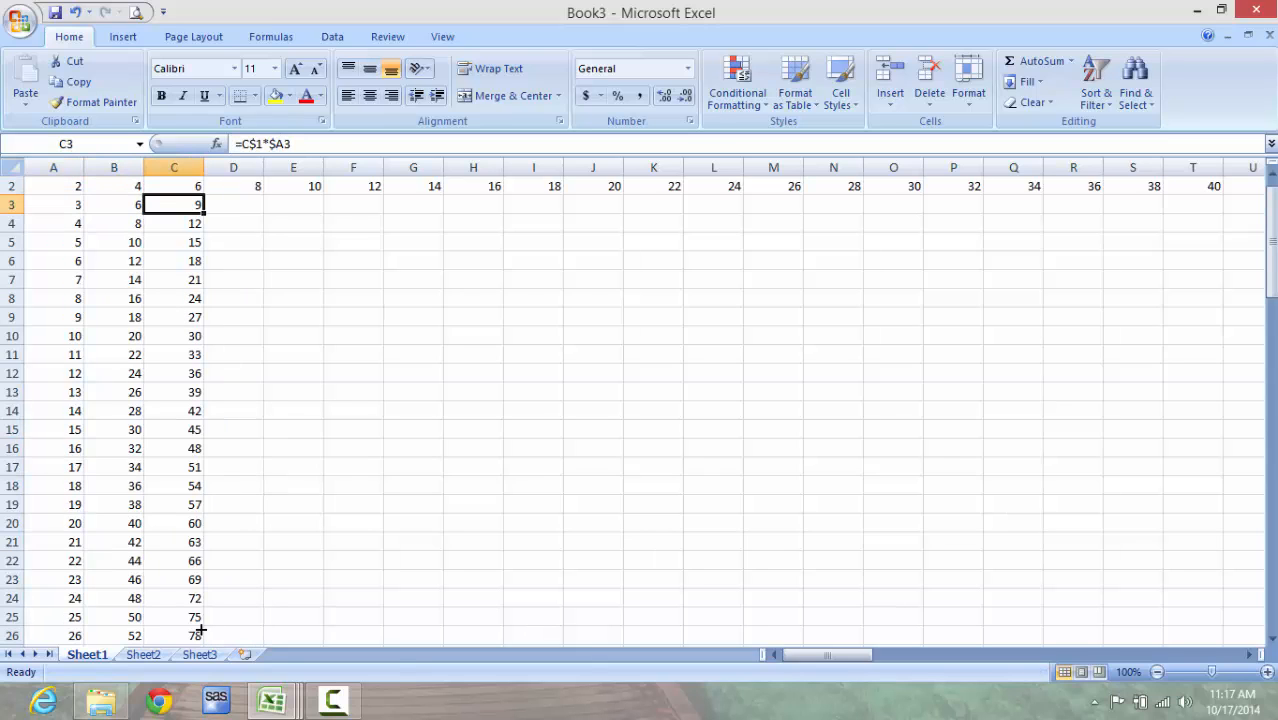
{"action": "key", "text": "Up"}
{"action": "key", "text": "Up"}
{"action": "key", "text": "Down"}
{"action": "key", "text": "Down"}
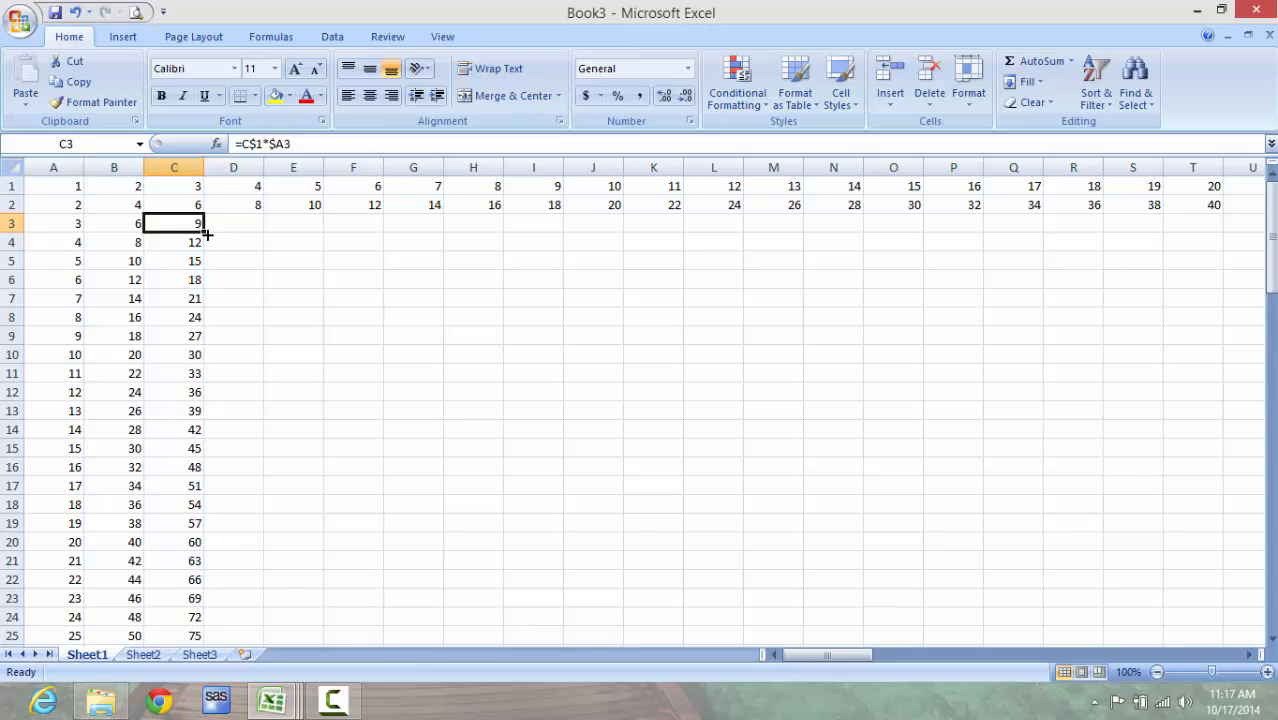
{"action": "left_click_drag", "start_coordinate": [204, 231], "coordinate": [1138, 229]}
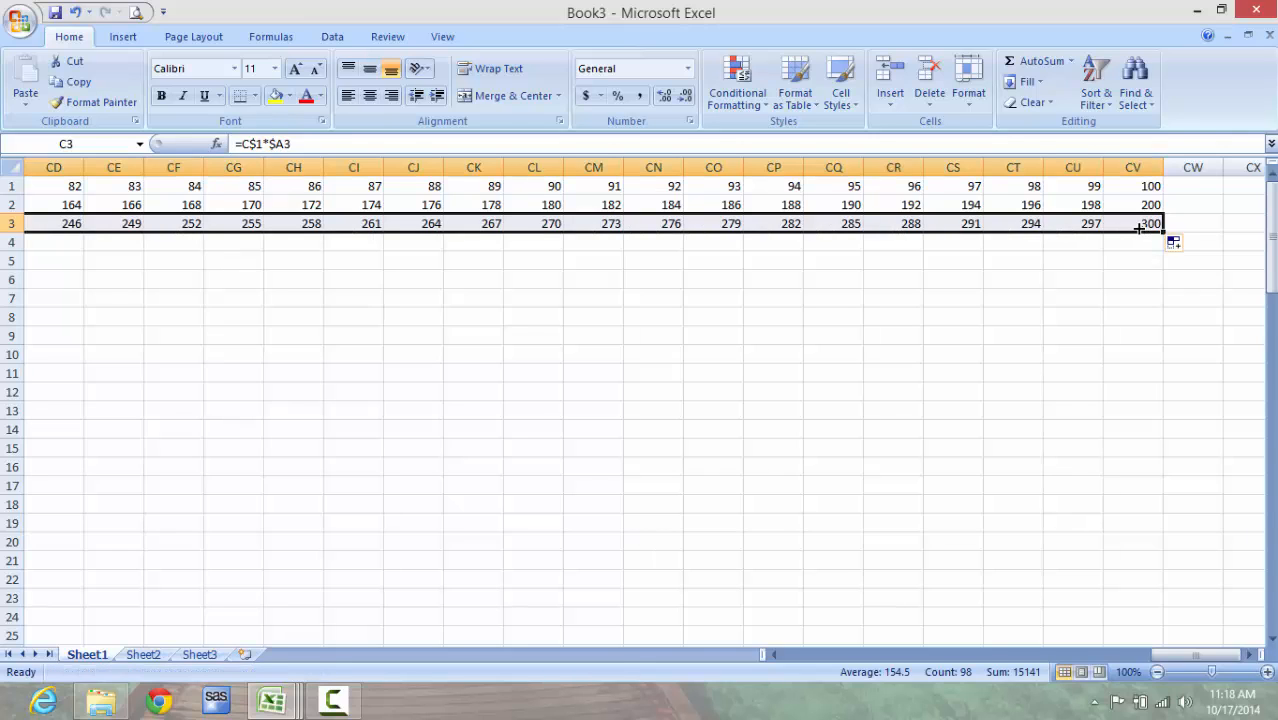
Step: Return to the start of row 3 and inspect the filled formula in cell D3
{"action": "key", "text": "Home"}
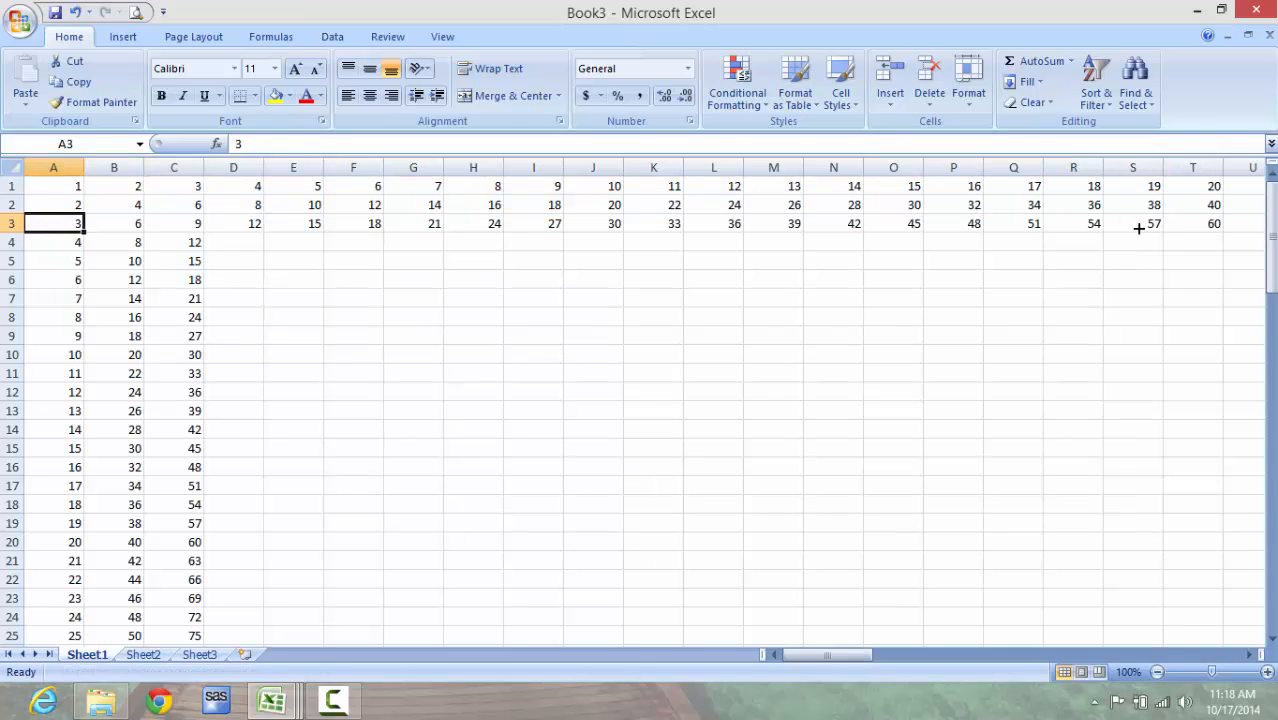
{"action": "key", "text": "Right"}
{"action": "key", "text": "Right"}
{"action": "key", "text": "Right"}
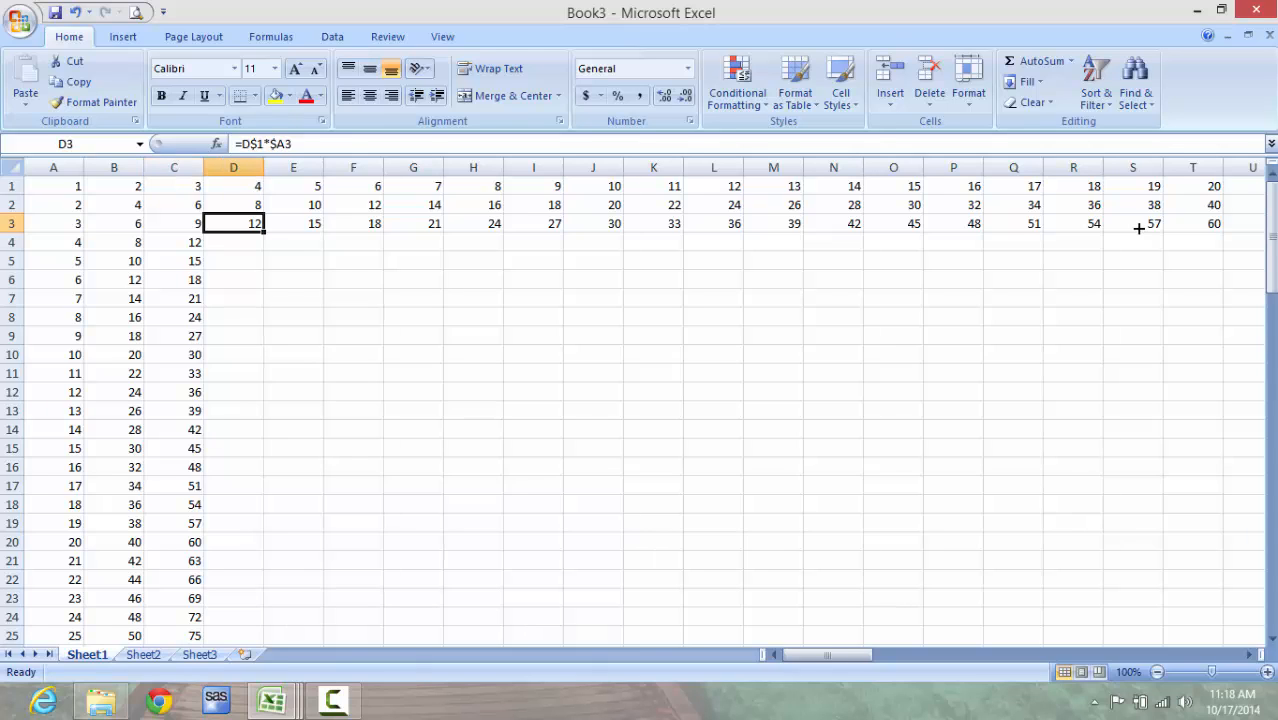
Step: In Case Study.xlsx, format the Discount Rate cell B1 as Percentage with 0 decimal places and enter 15%
{"action": "key", "text": "alt+Tab"}
{"action": "key", "text": "alt+Tab"}
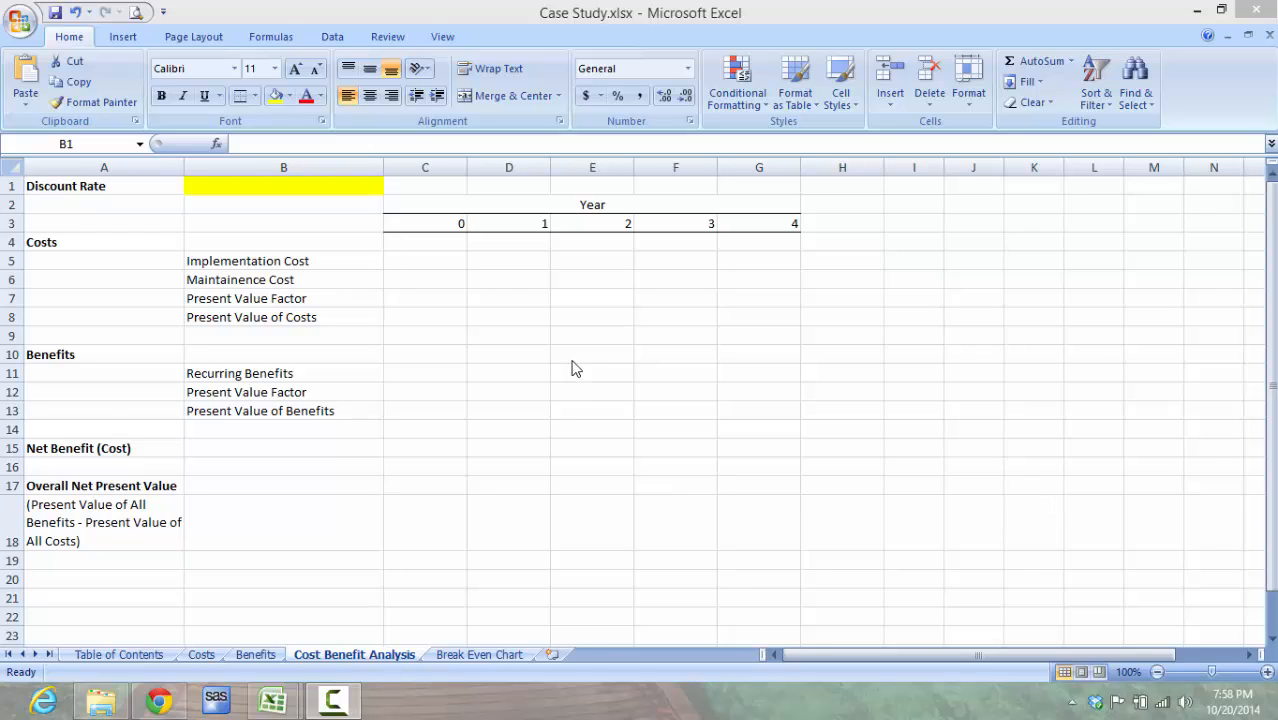
{"action": "left_click", "coordinate": [356, 186]}
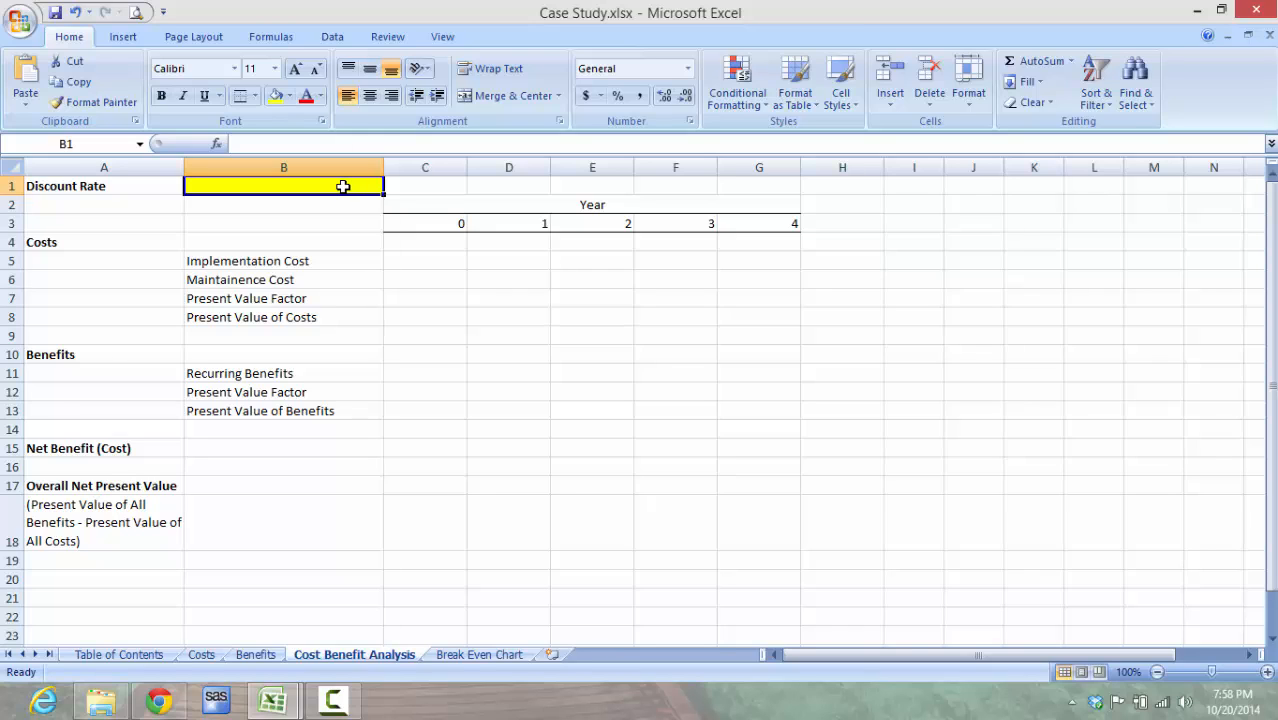
{"action": "right_click", "coordinate": [342, 186]}
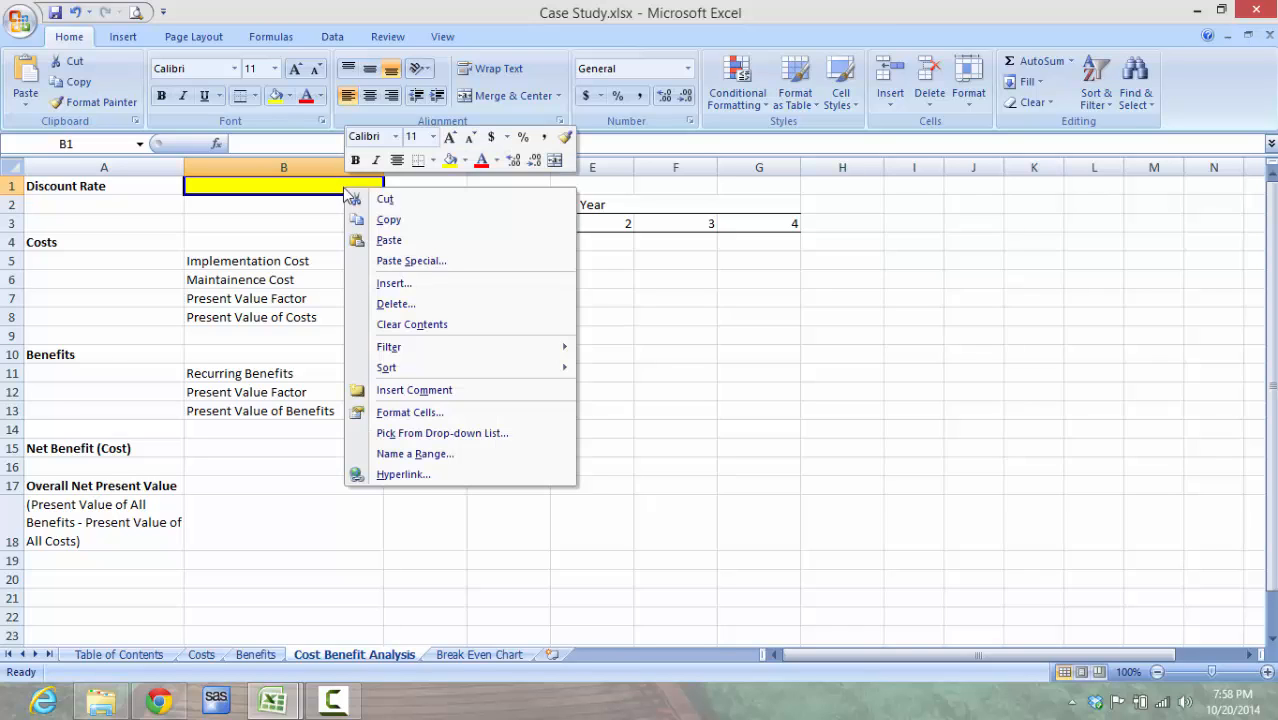
{"action": "left_click", "coordinate": [432, 412]}
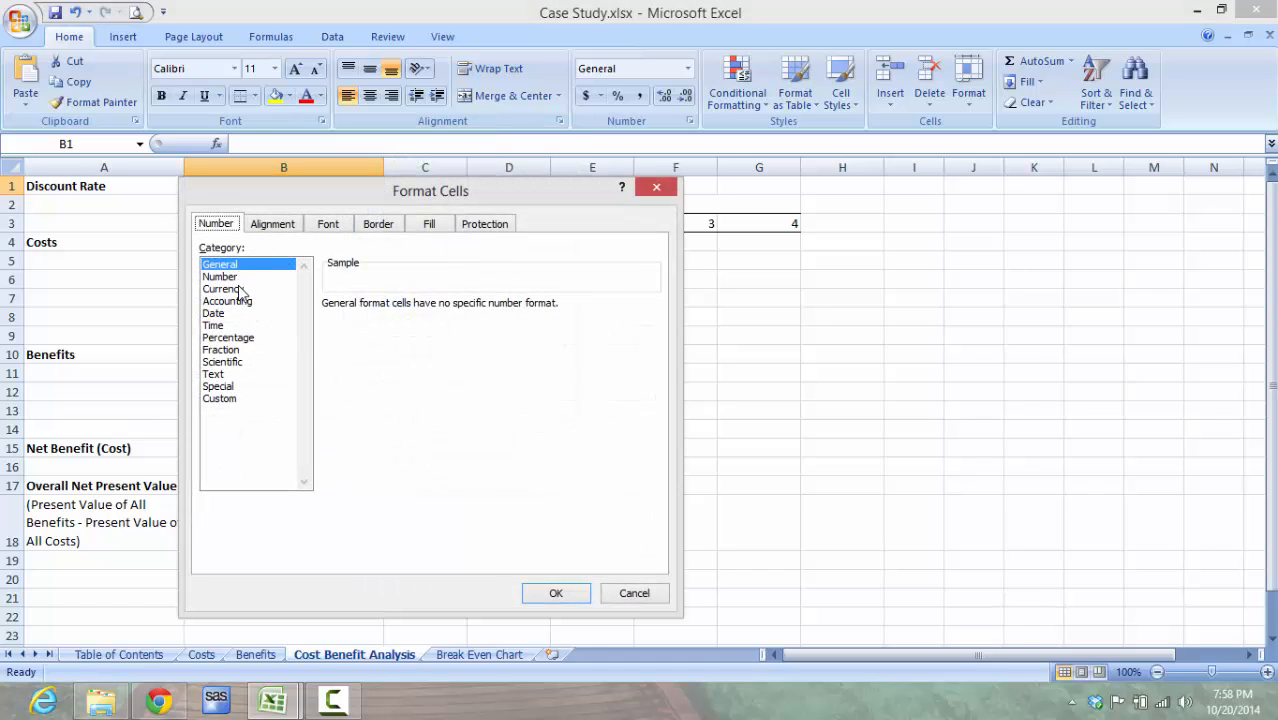
{"action": "left_click", "coordinate": [243, 338]}
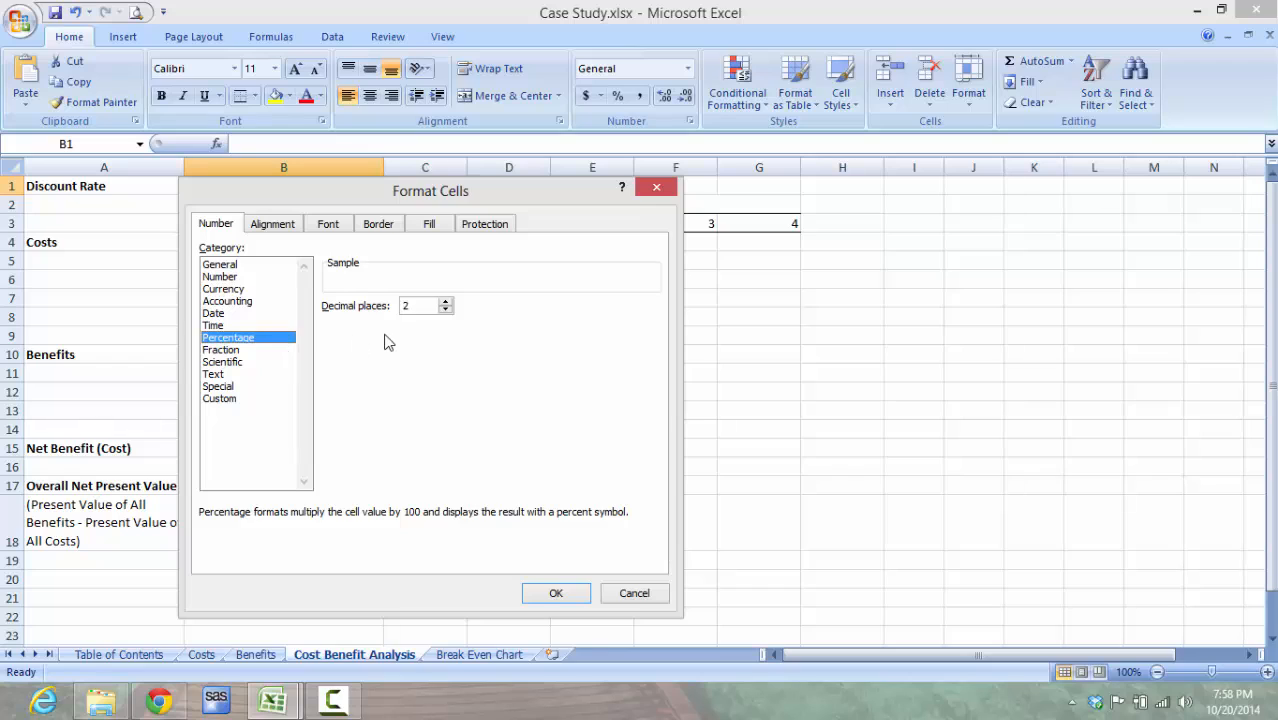
{"action": "left_click", "coordinate": [446, 310]}
{"action": "left_click", "coordinate": [446, 310]}
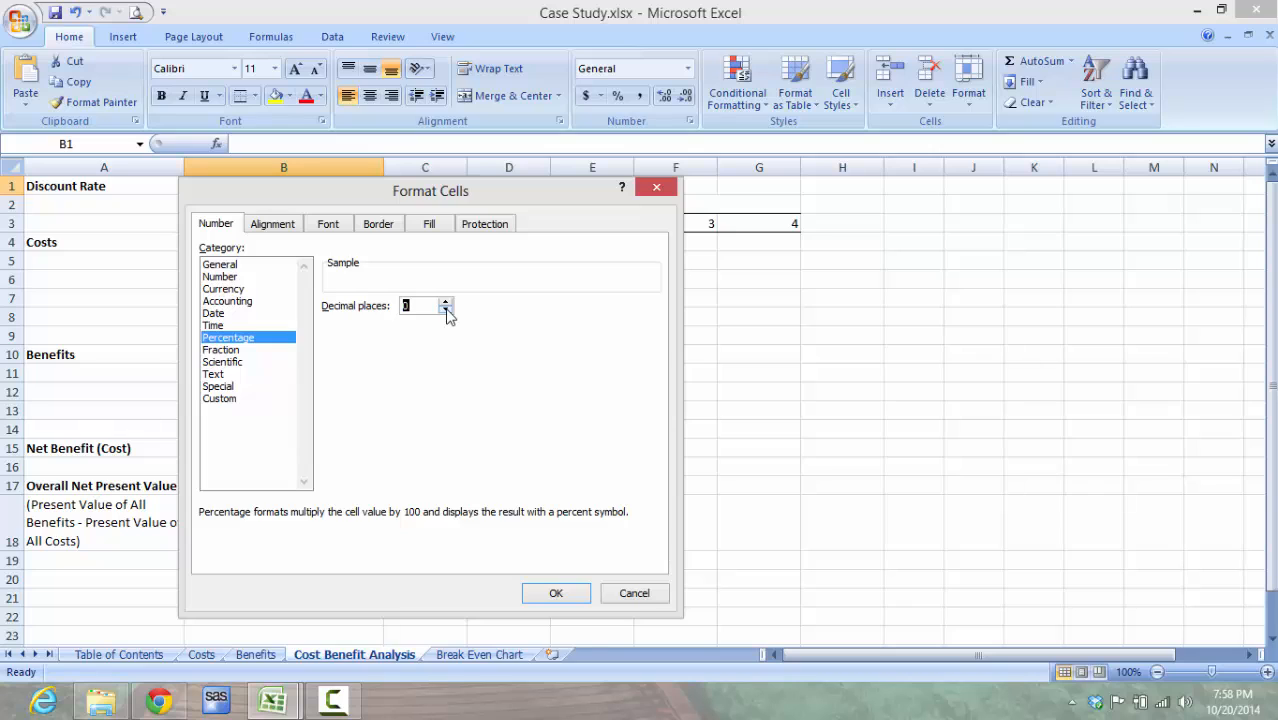
{"action": "left_click", "coordinate": [556, 595]}
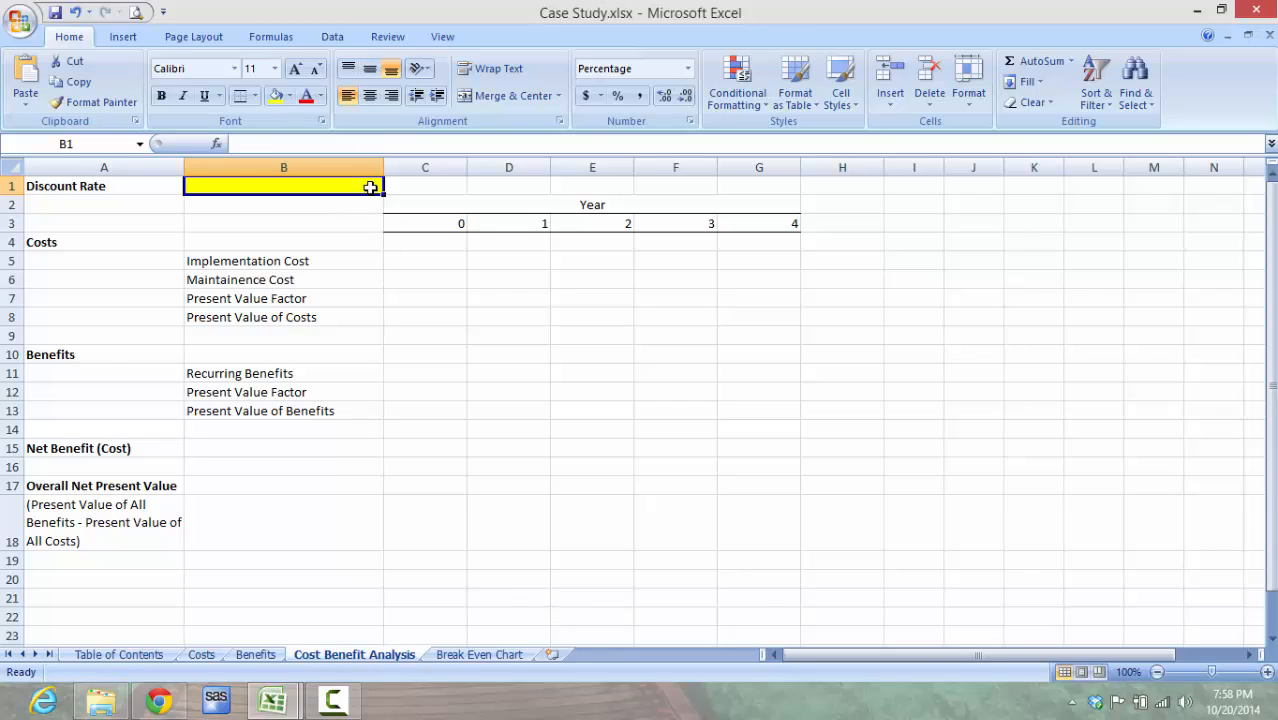
{"action": "type", "text": "15"}
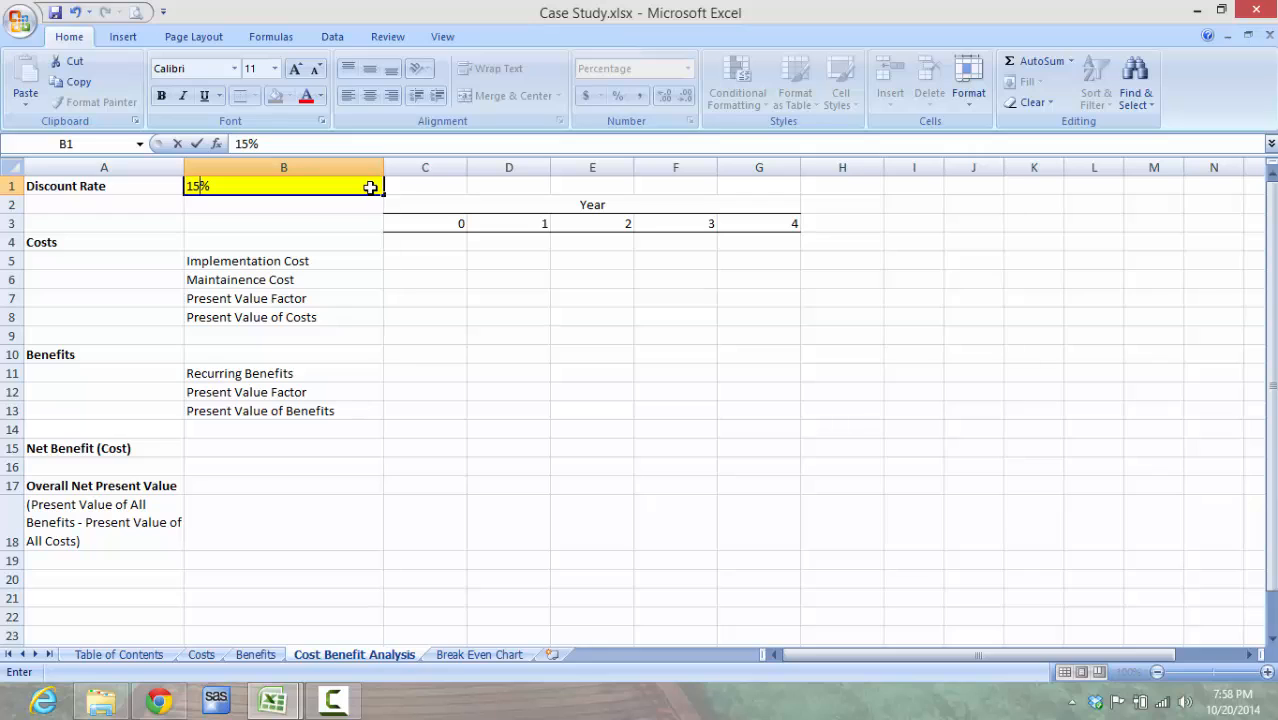
{"action": "key", "text": "Return"}
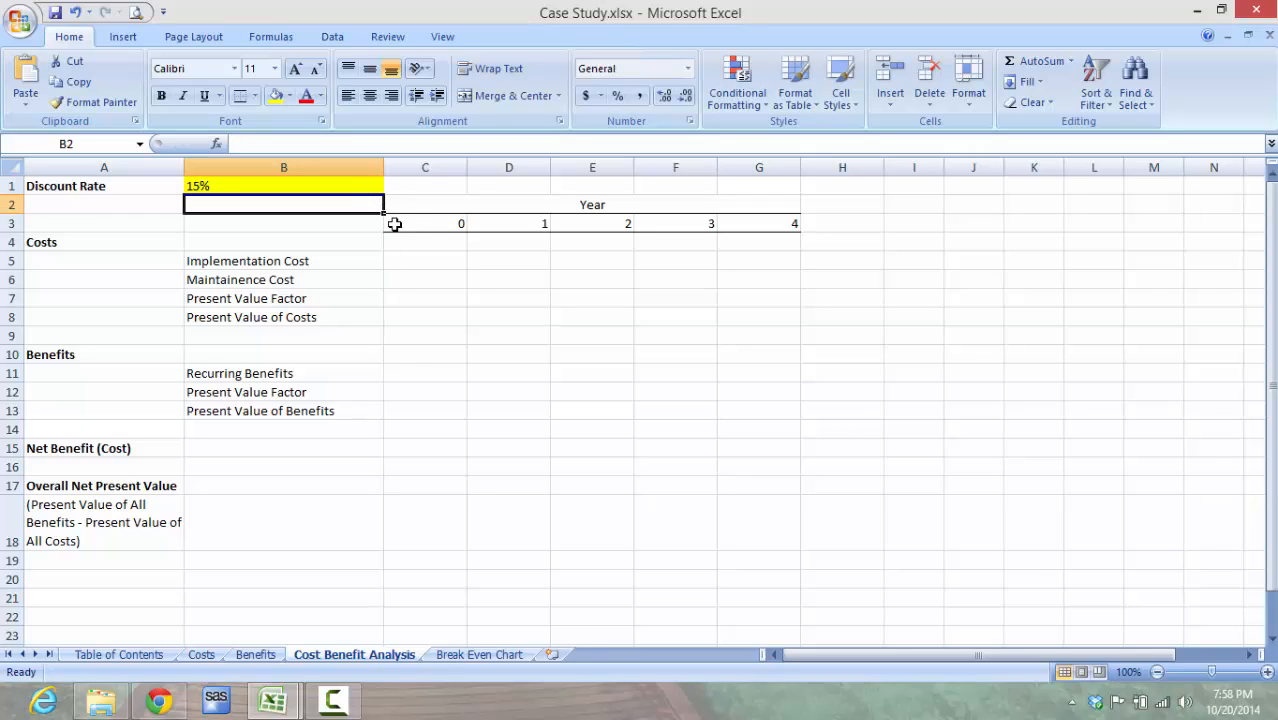
Step: Format the Implementation and Maintainence Cost cells C5:G6 as Currency with the $ symbol, 2 decimal places and negative numbers in red
{"action": "left_click", "coordinate": [397, 262]}
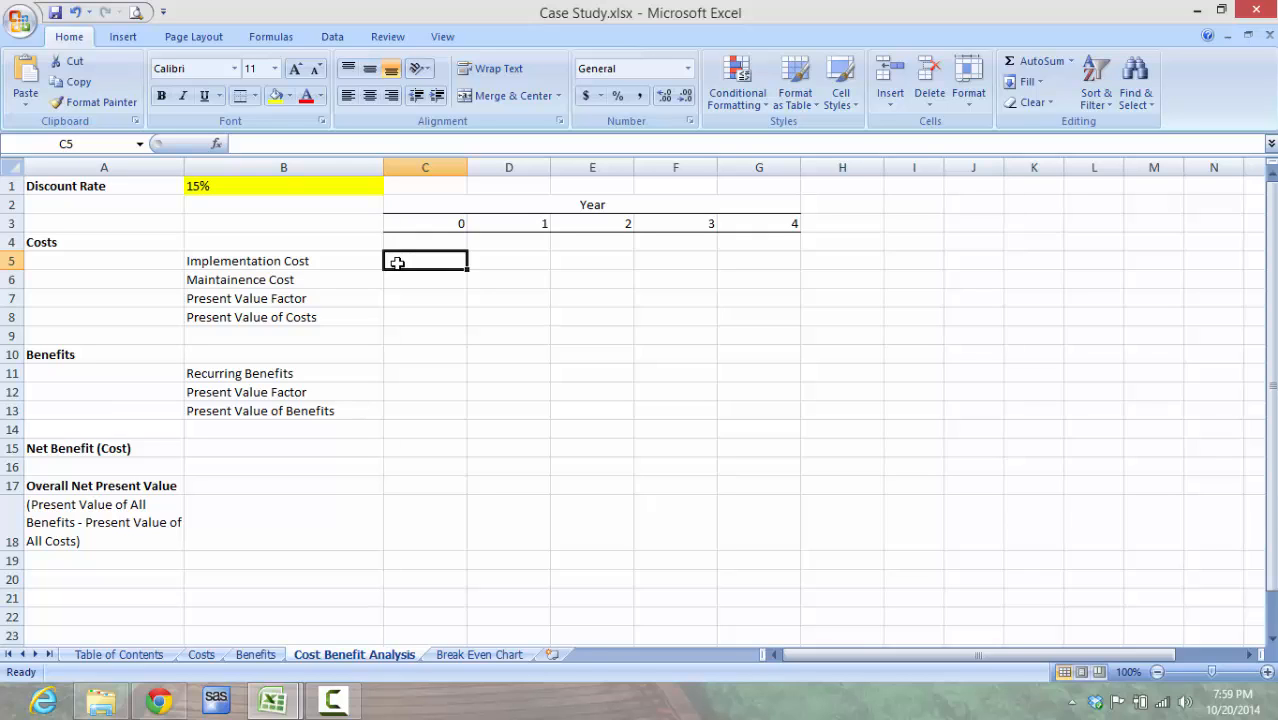
{"action": "left_click_drag", "start_coordinate": [397, 262], "coordinate": [749, 276]}
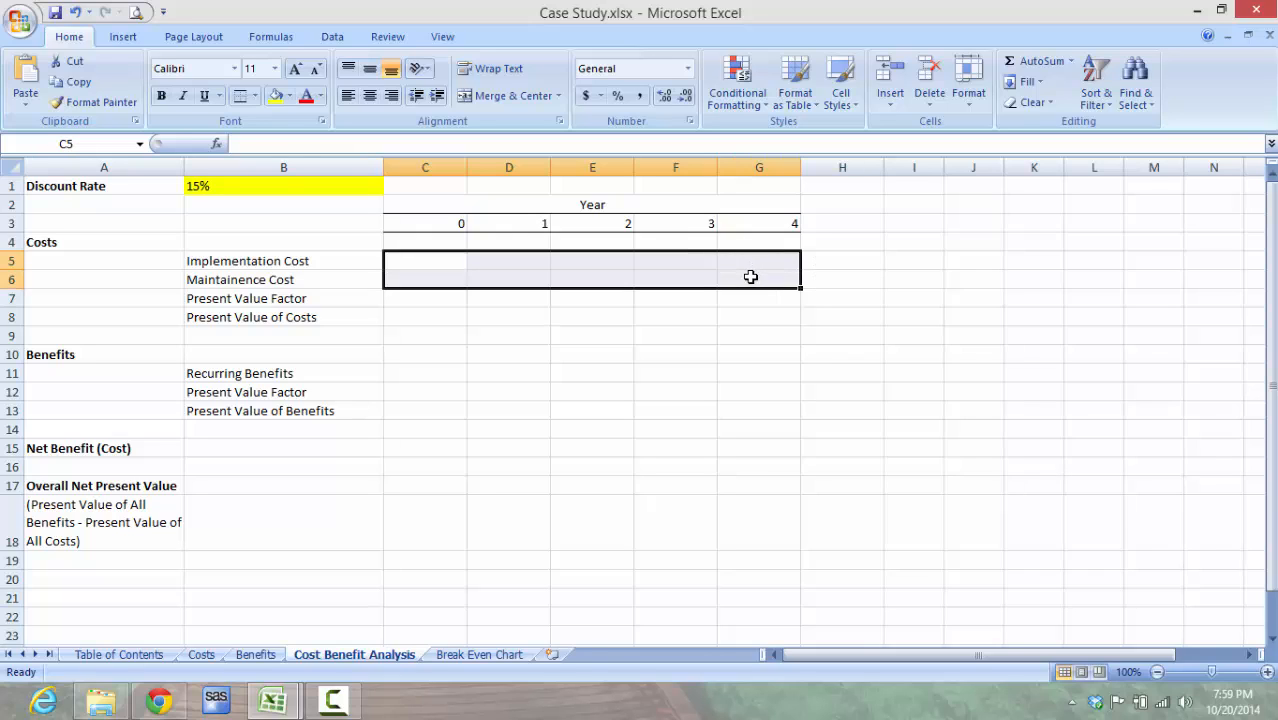
{"action": "right_click", "coordinate": [665, 277]}
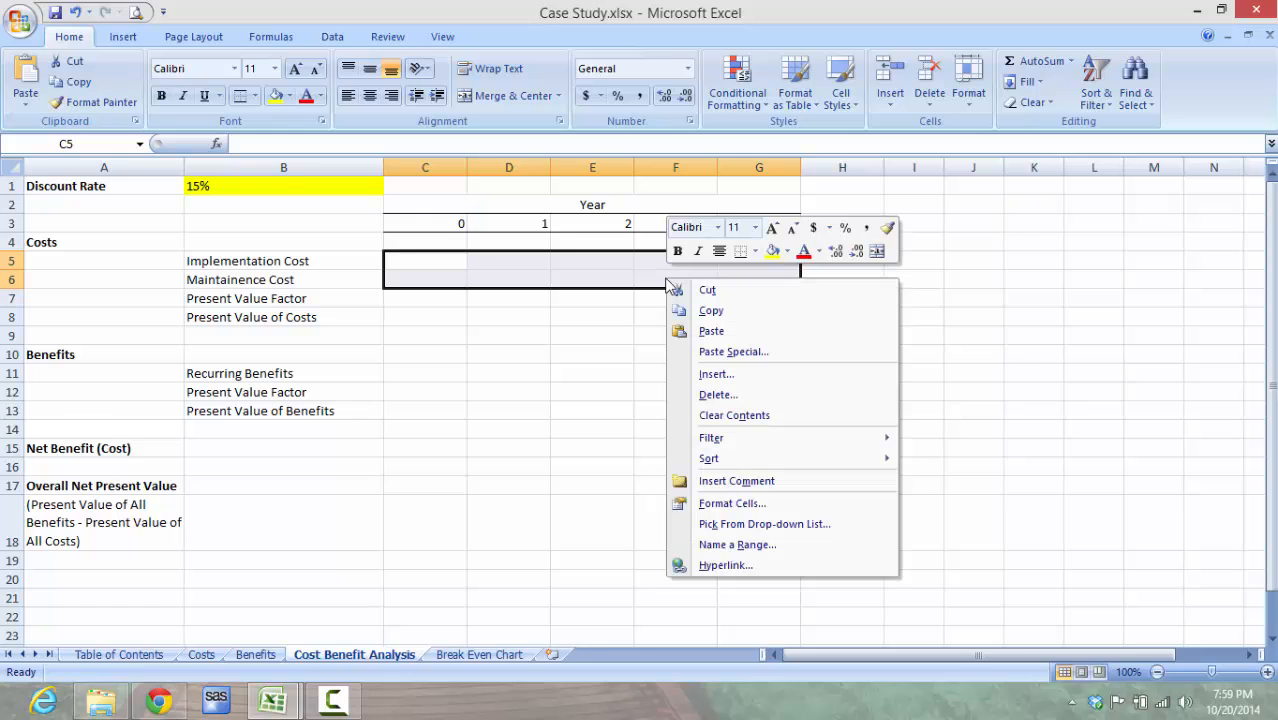
{"action": "left_click", "coordinate": [765, 505]}
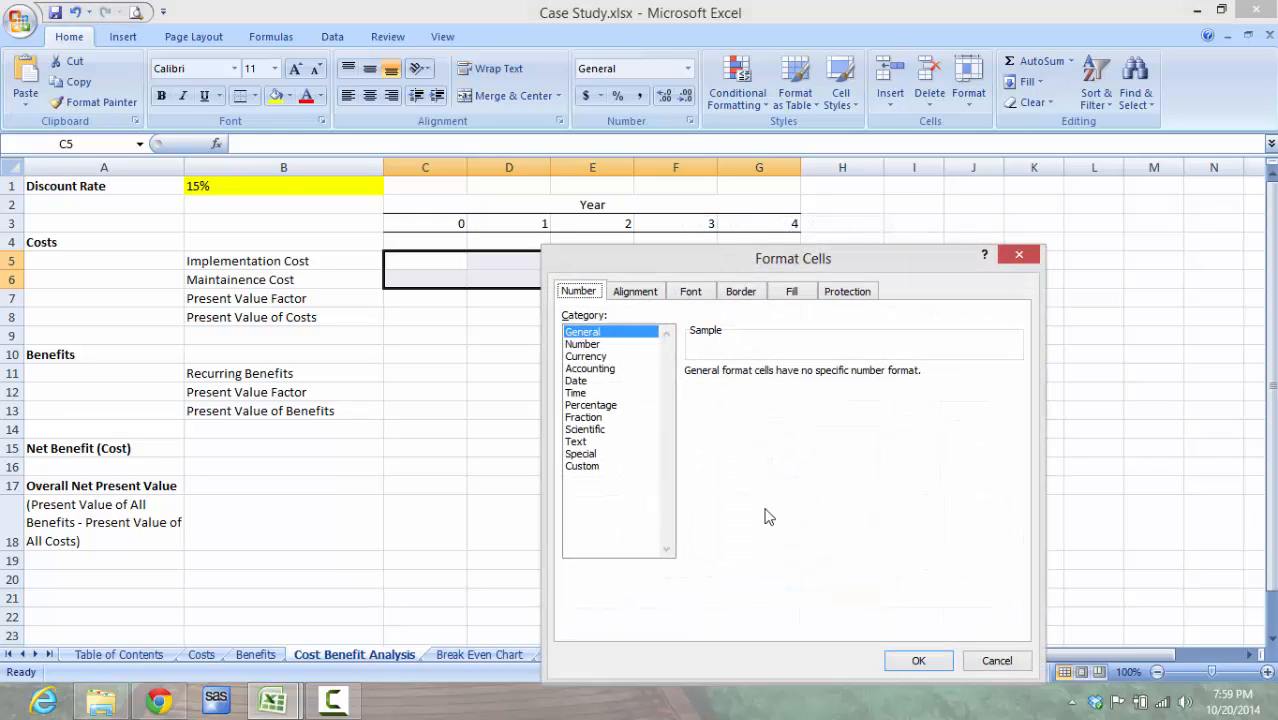
{"action": "left_click", "coordinate": [608, 345]}
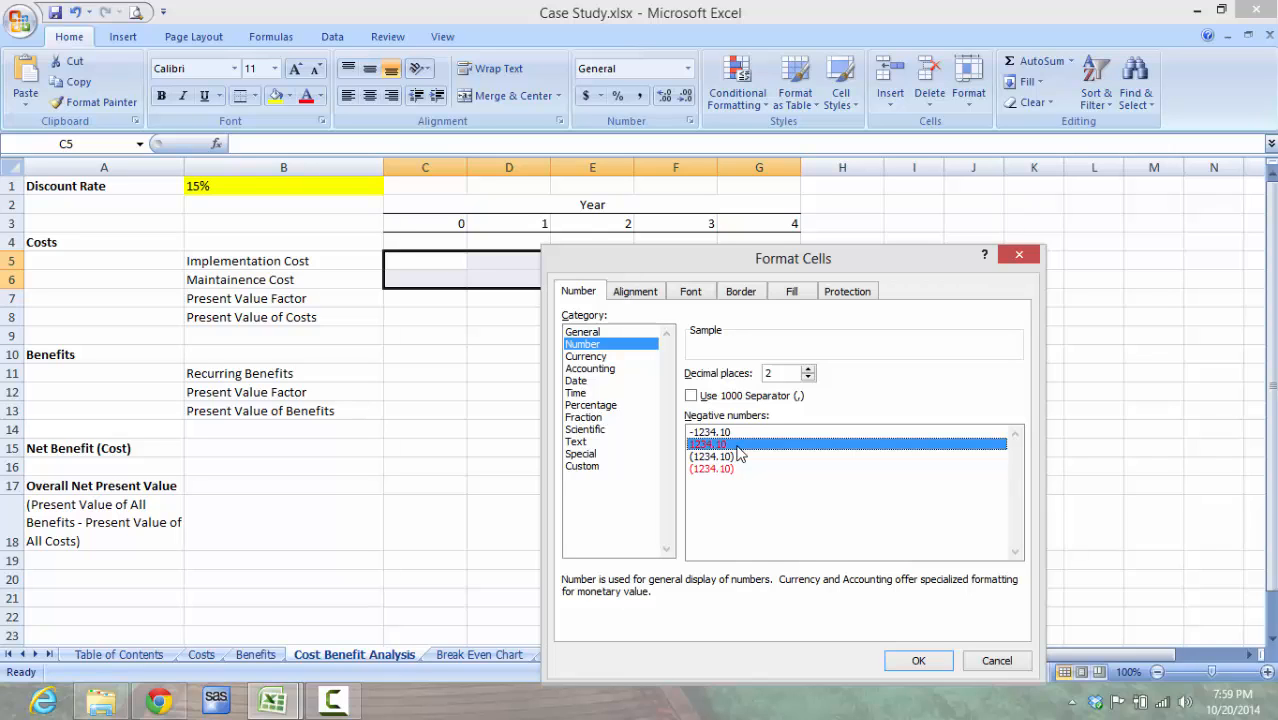
{"action": "left_click", "coordinate": [615, 358]}
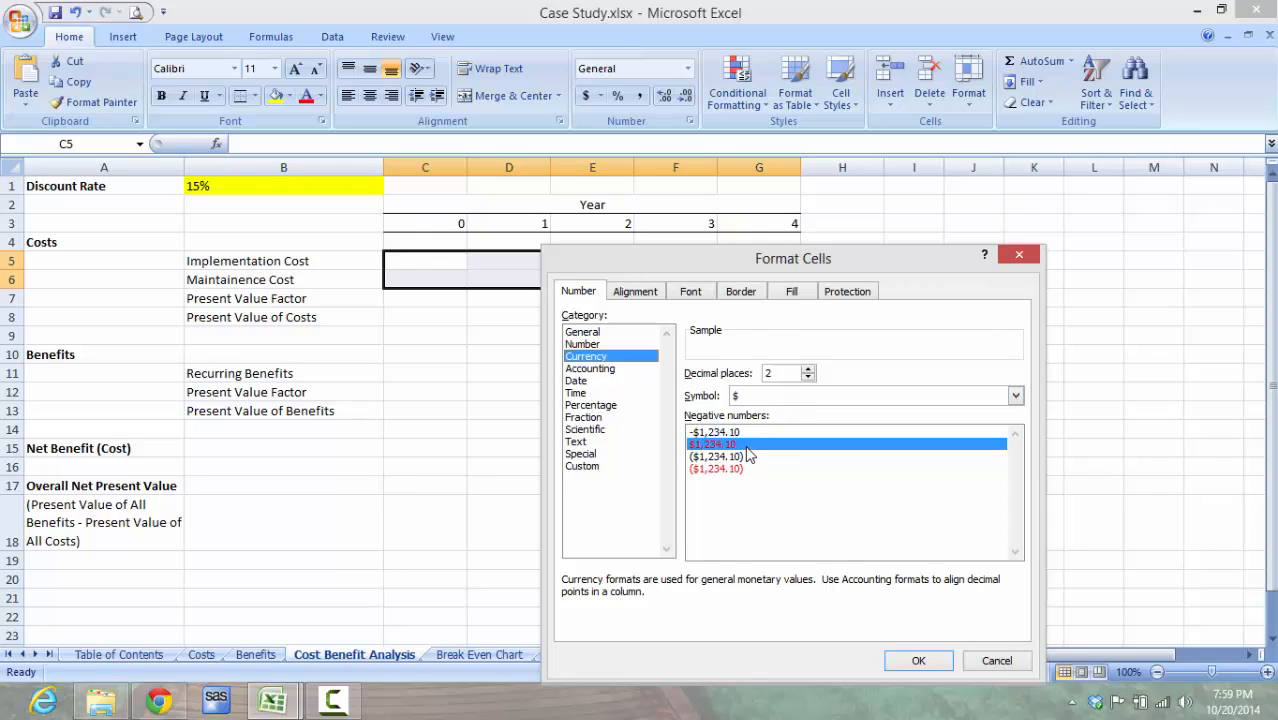
{"action": "left_click", "coordinate": [912, 660]}
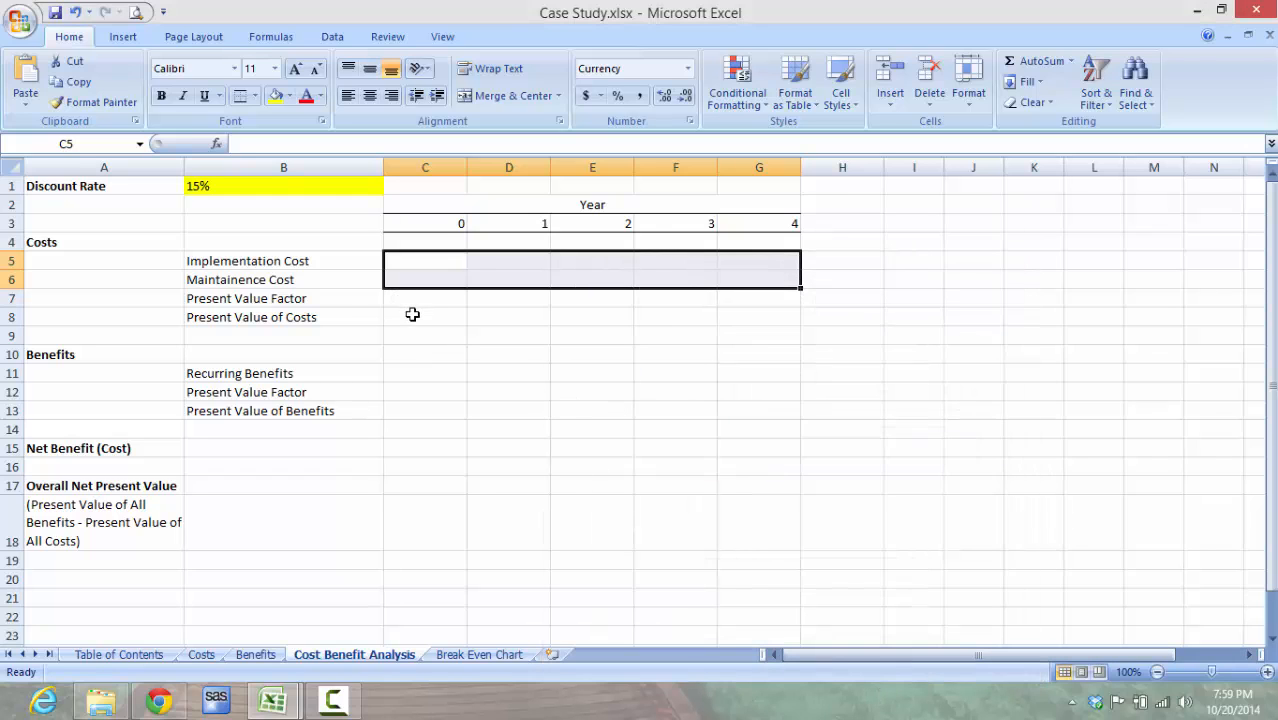
Step: Format the Present Value of Costs cells C8:G8 as Currency with the $ symbol, 2 decimal places and negative numbers in red
{"action": "left_click_drag", "start_coordinate": [412, 314], "coordinate": [760, 318]}
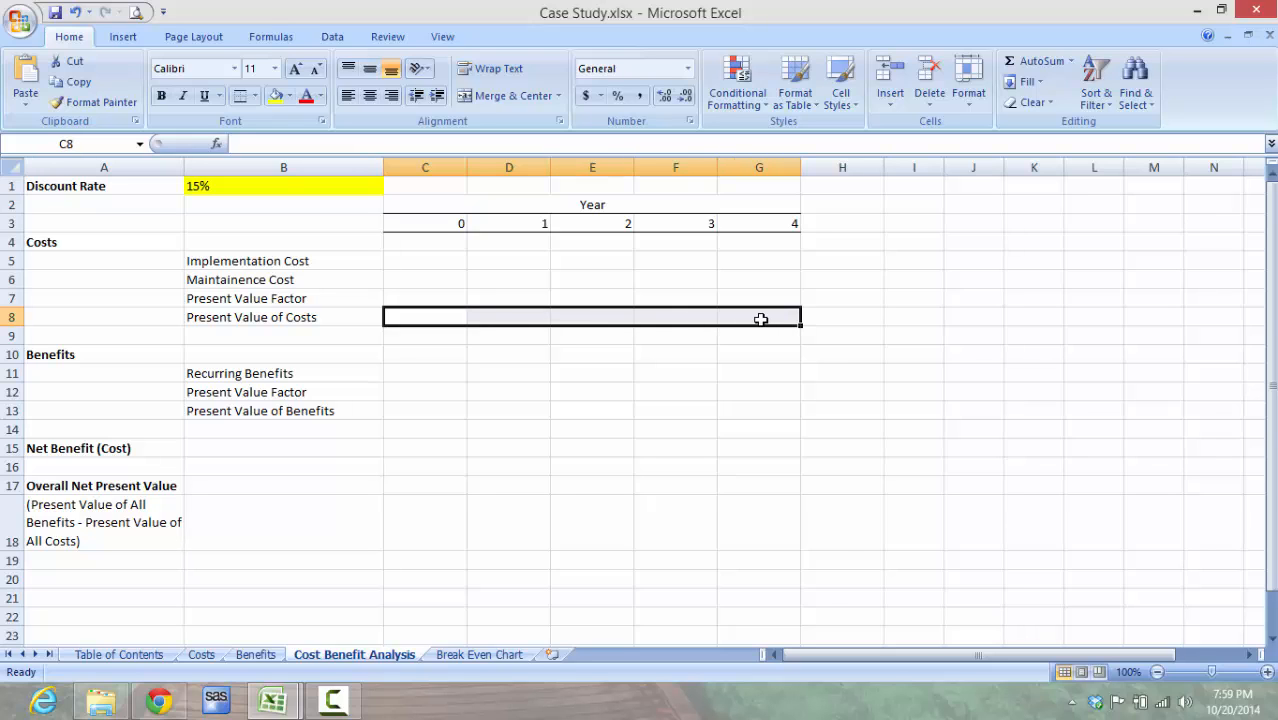
{"action": "right_click", "coordinate": [760, 318]}
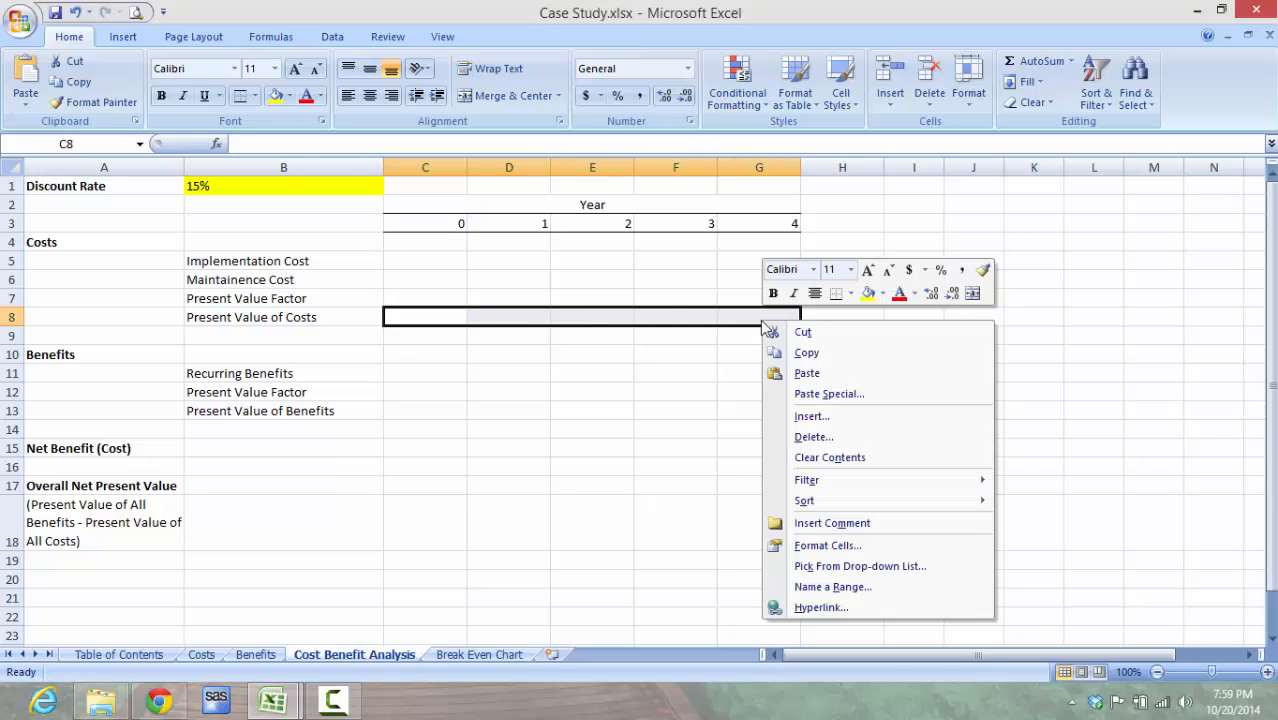
{"action": "left_click", "coordinate": [857, 548]}
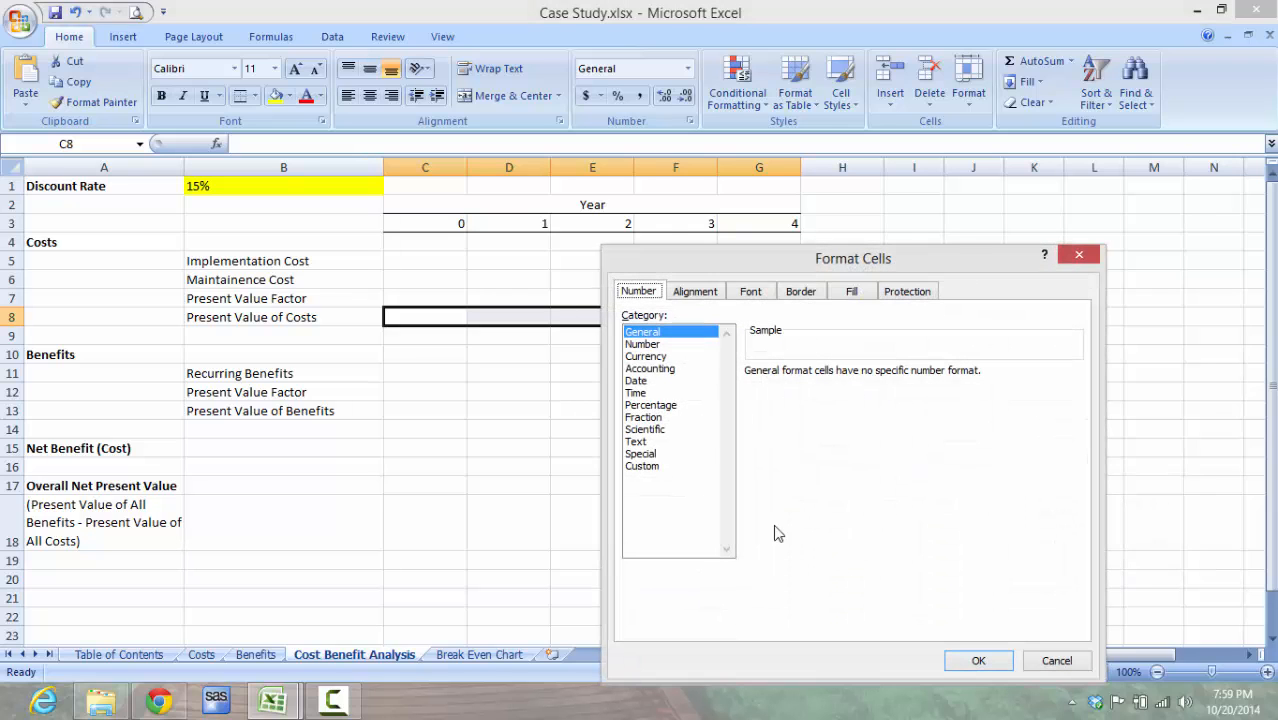
{"action": "left_click", "coordinate": [668, 344]}
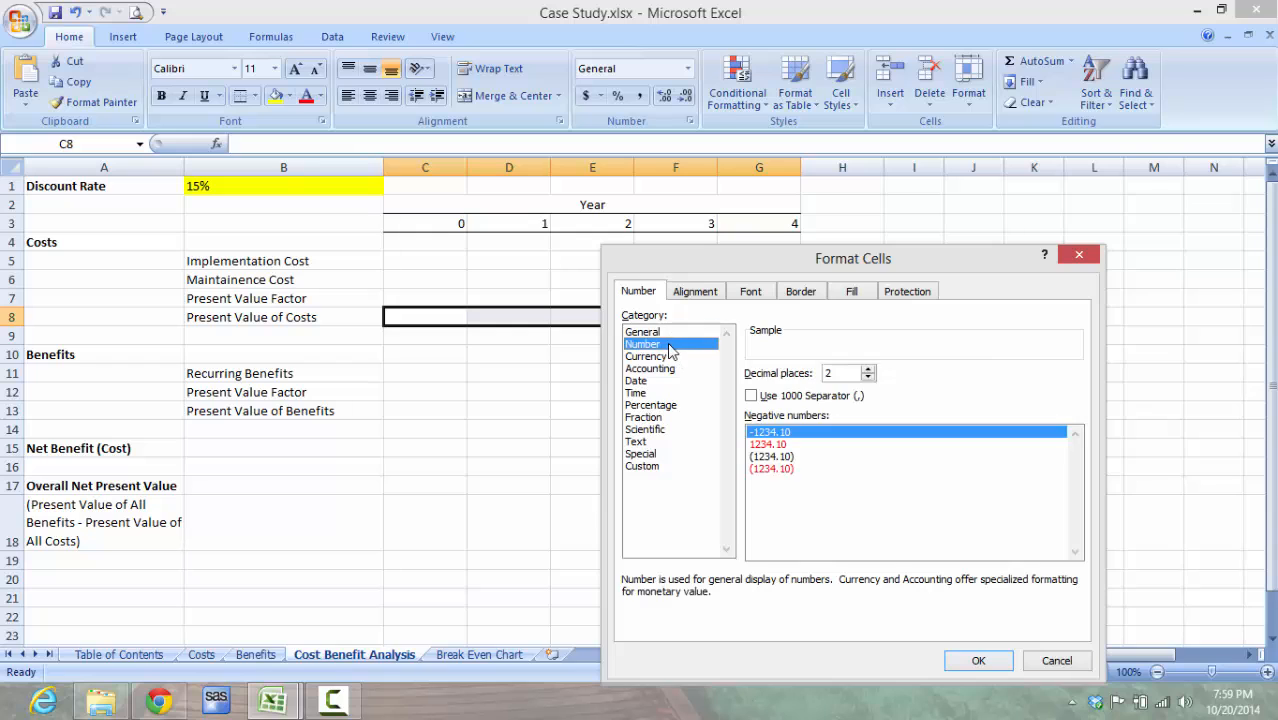
{"action": "left_click", "coordinate": [802, 445]}
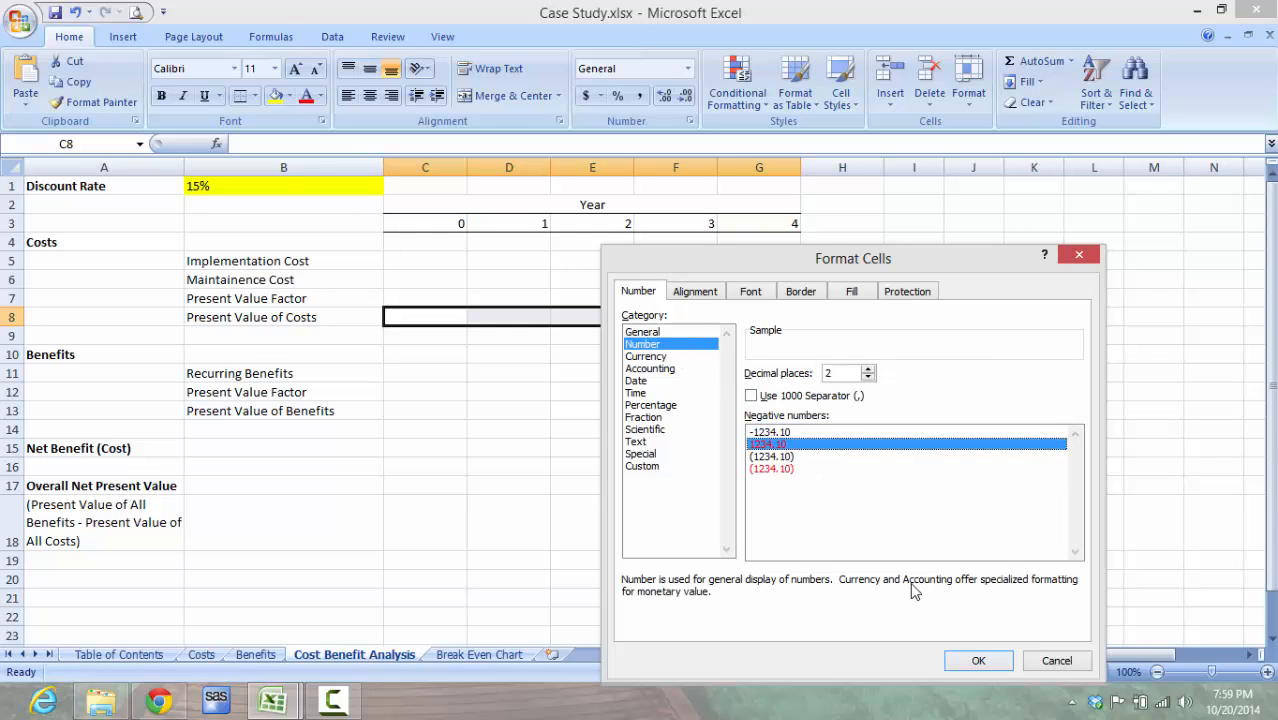
{"action": "left_click", "coordinate": [662, 357]}
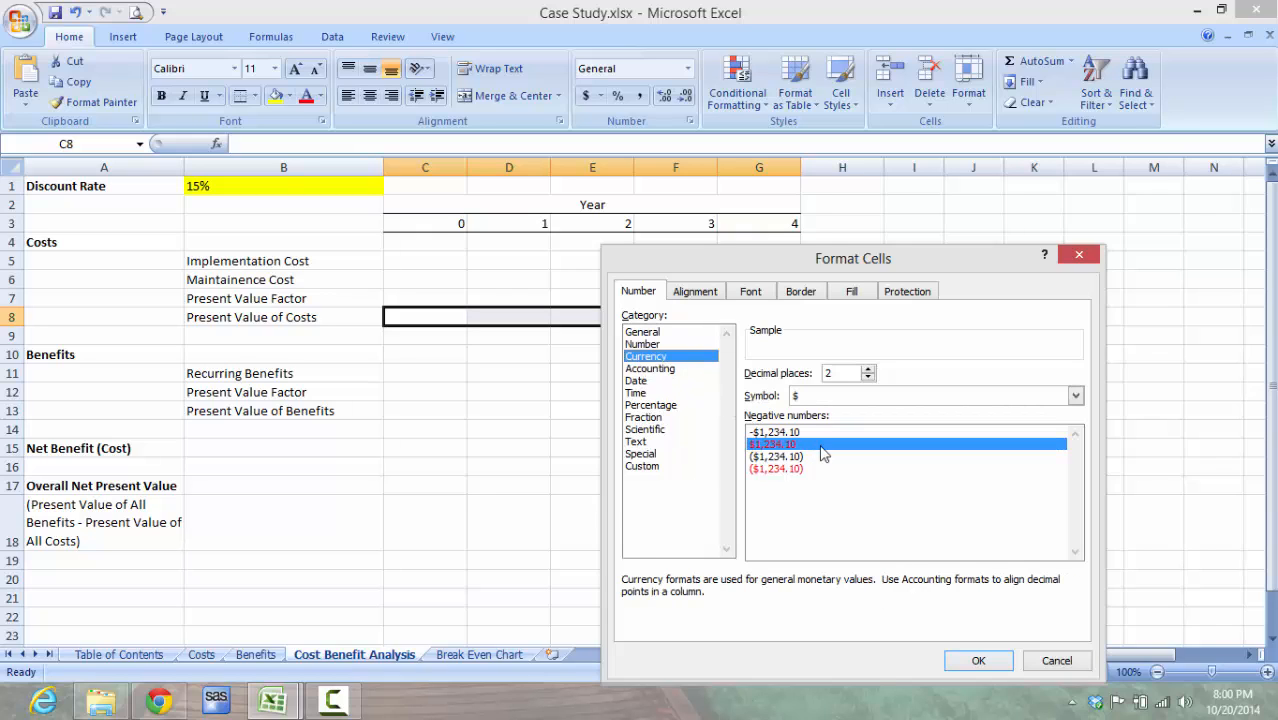
{"action": "left_click", "coordinate": [979, 665]}
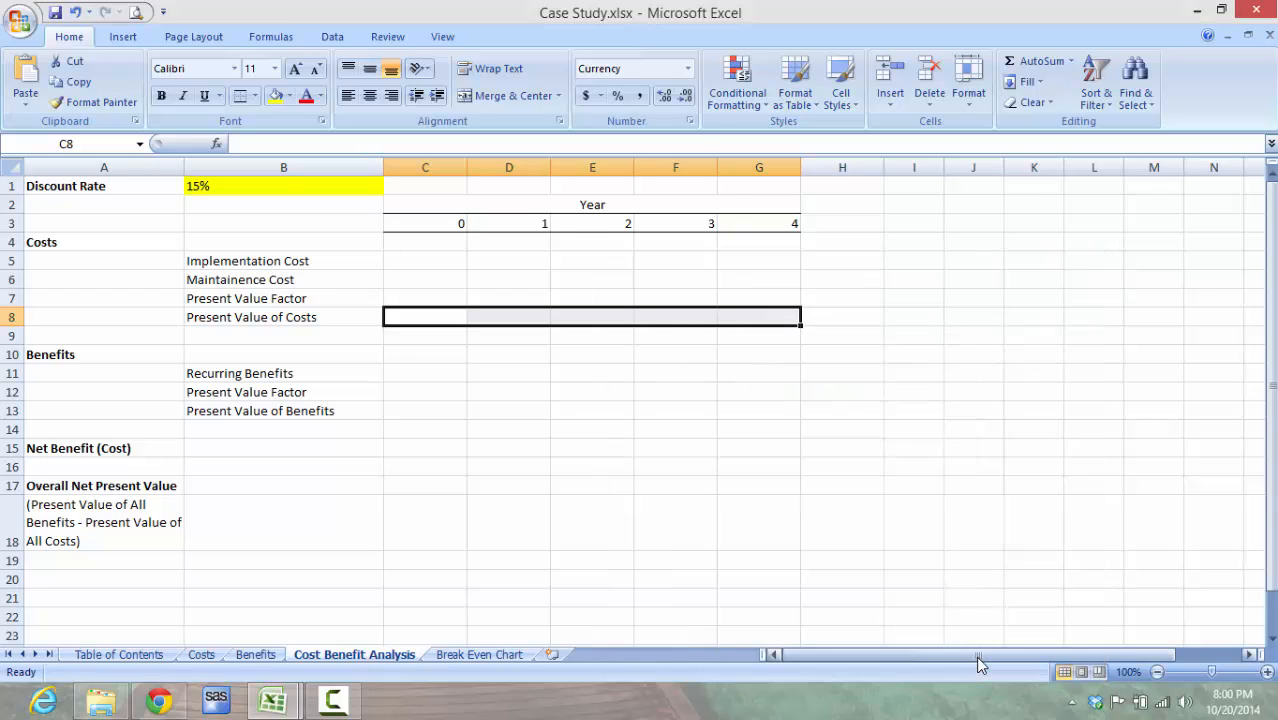
Step: Format the Recurring Benefits cells C11:G11 as Currency with the $ symbol, 2 decimal places and the -$1,234.10 negative style
{"action": "left_click", "coordinate": [441, 371]}
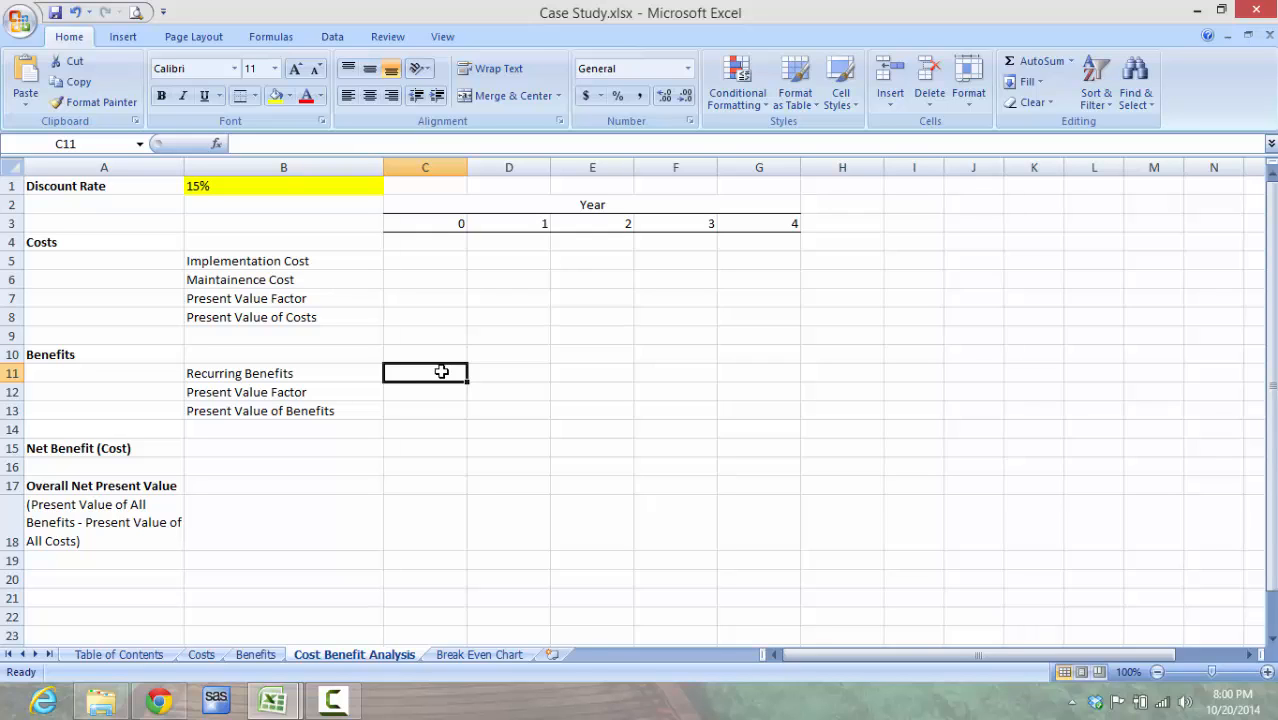
{"action": "left_click_drag", "start_coordinate": [441, 371], "coordinate": [747, 374]}
{"action": "right_click", "coordinate": [747, 374]}
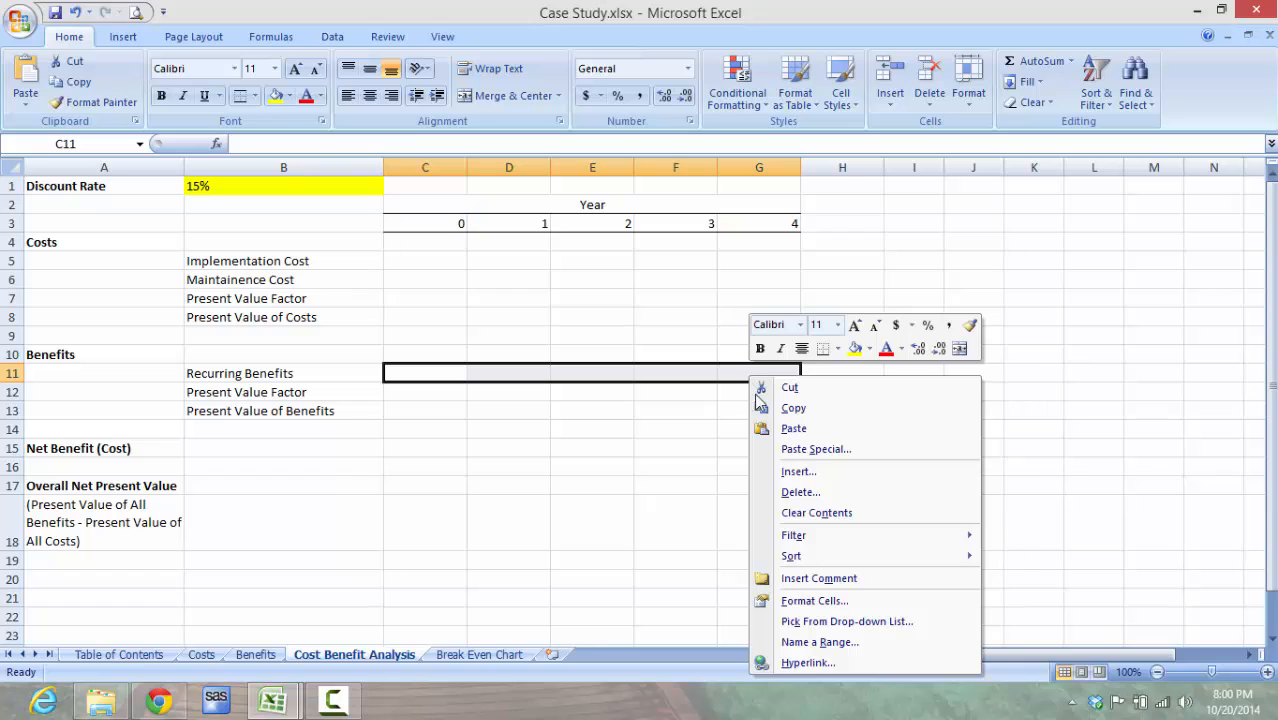
{"action": "left_click", "coordinate": [857, 599]}
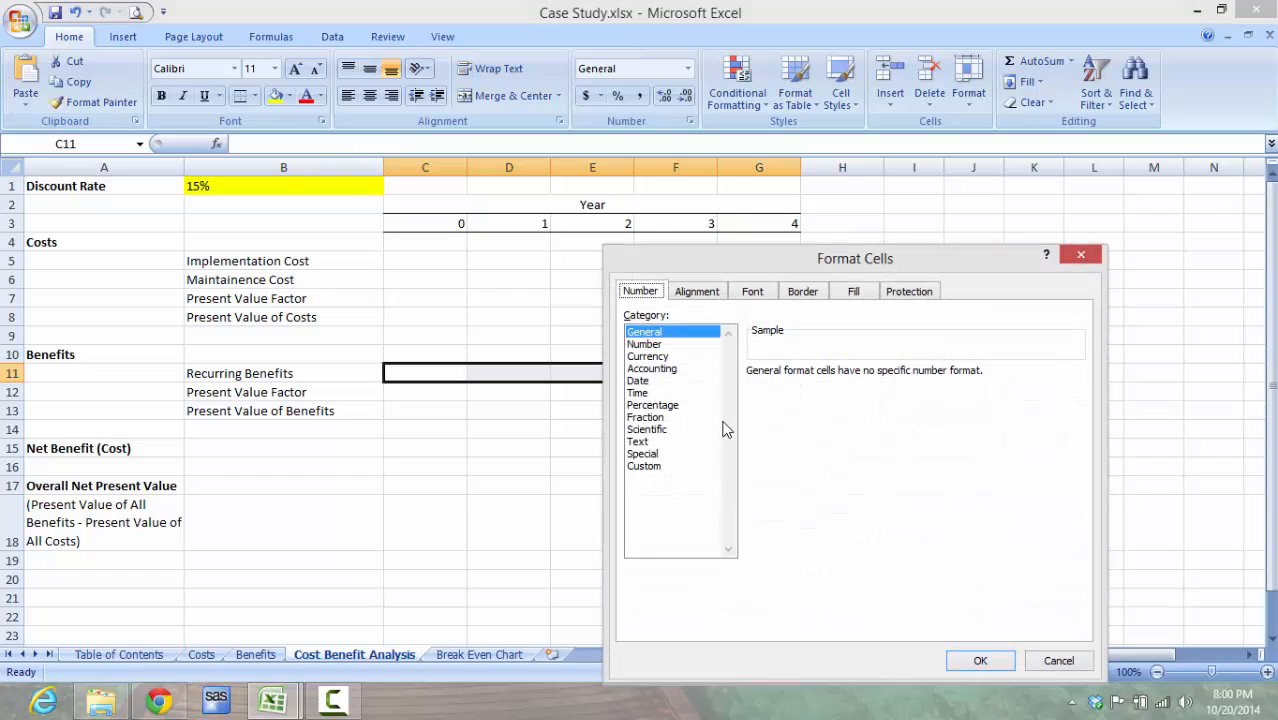
{"action": "left_click", "coordinate": [666, 359]}
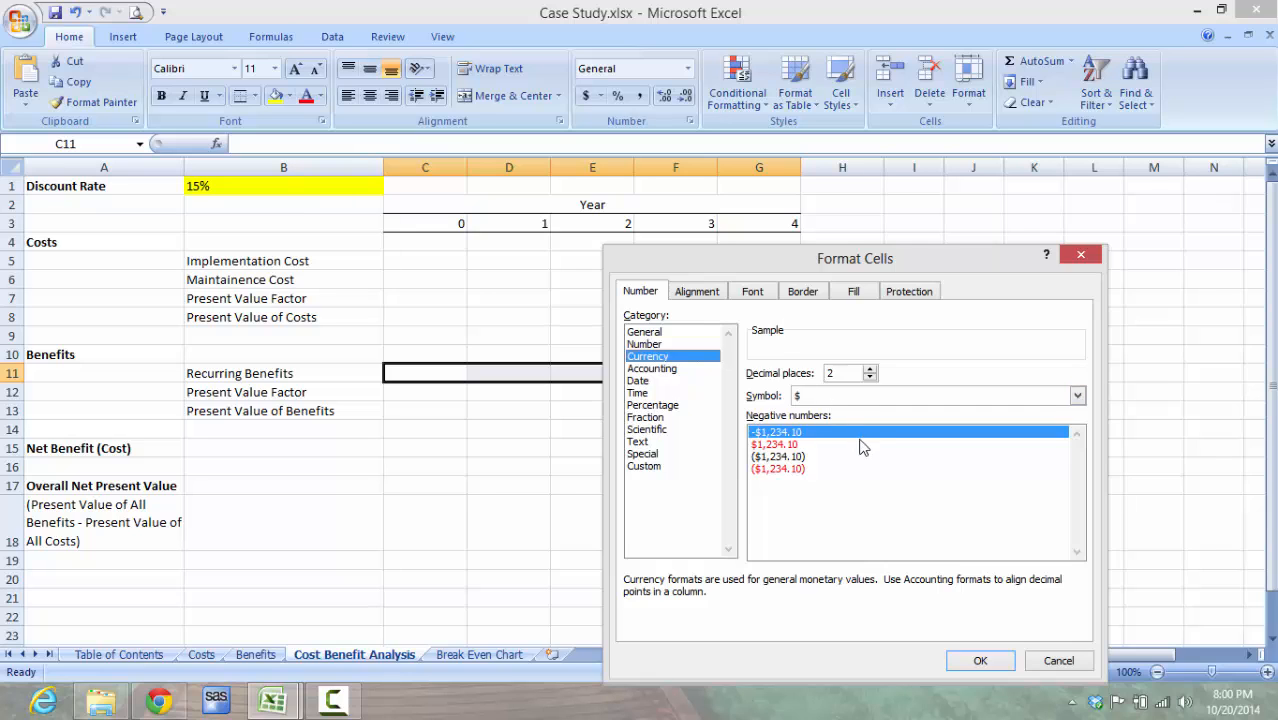
{"action": "left_click", "coordinate": [980, 662]}
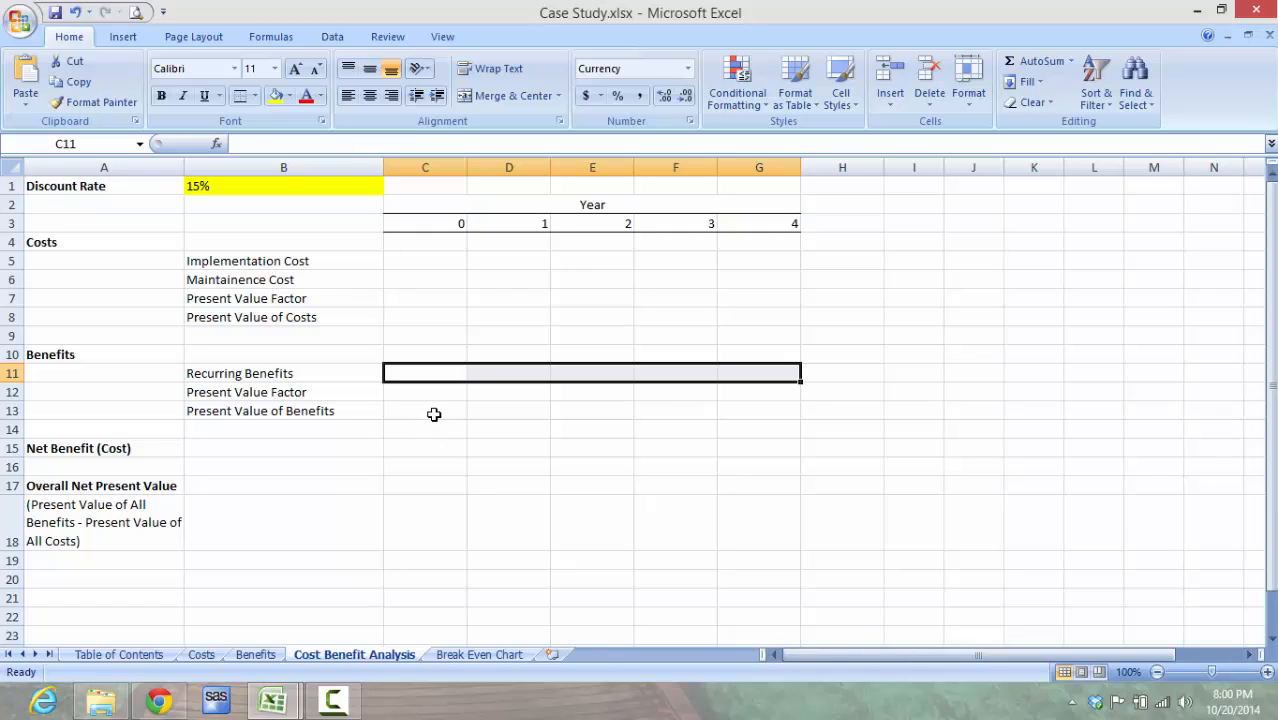
Step: Format the Present Value of Benefits cells C13:G13 as Currency with the $ symbol, 2 decimal places and the -$1,234.10 negative style
{"action": "left_click_drag", "start_coordinate": [434, 414], "coordinate": [760, 412]}
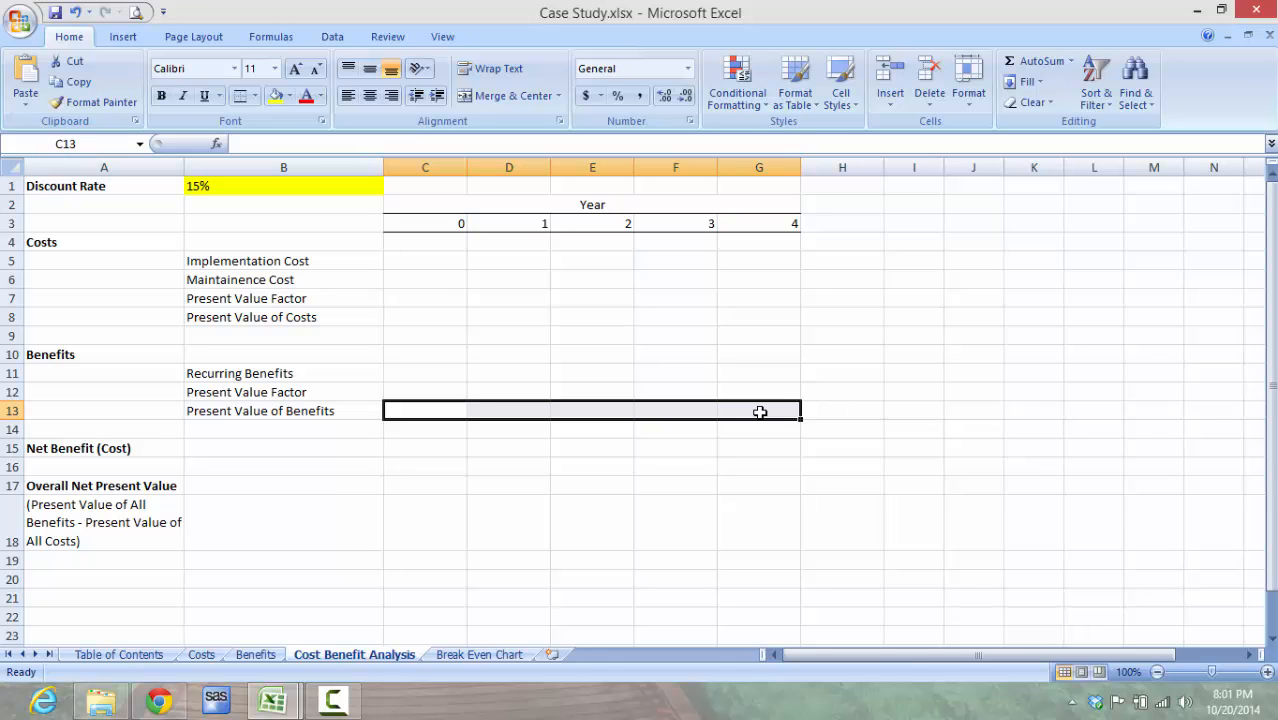
{"action": "right_click", "coordinate": [760, 412]}
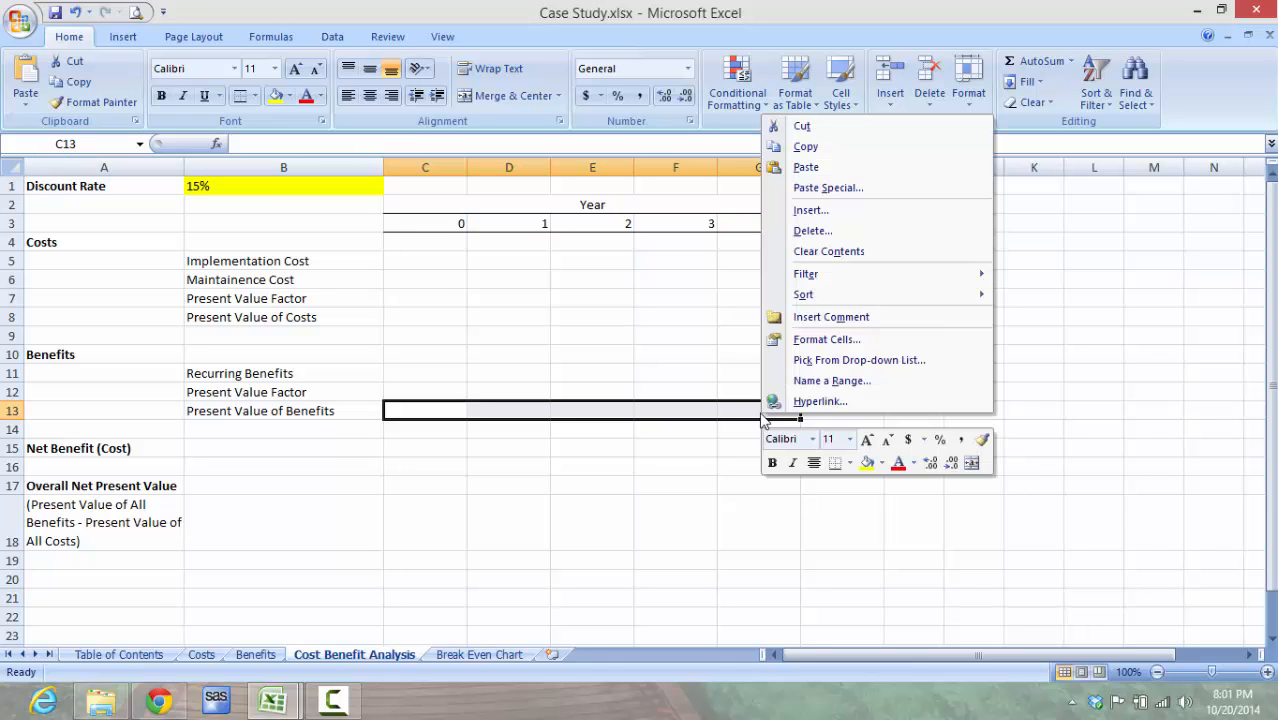
{"action": "left_click", "coordinate": [858, 343]}
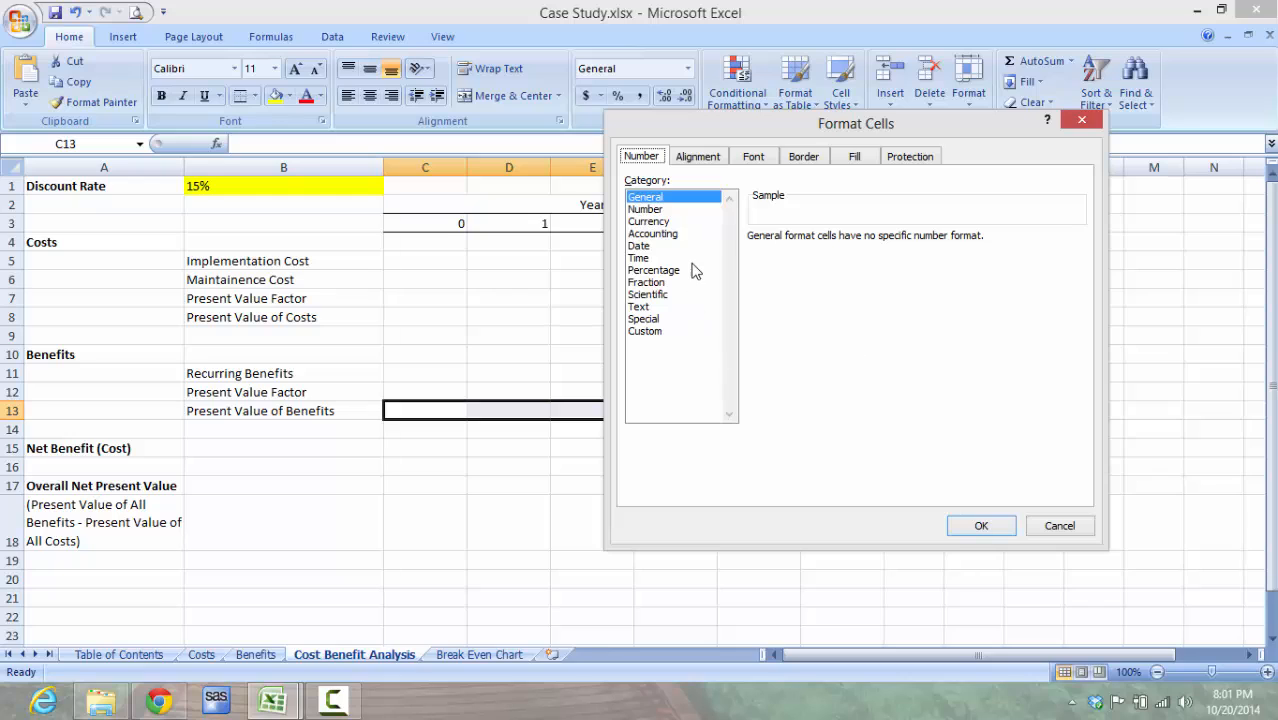
{"action": "left_click", "coordinate": [662, 222]}
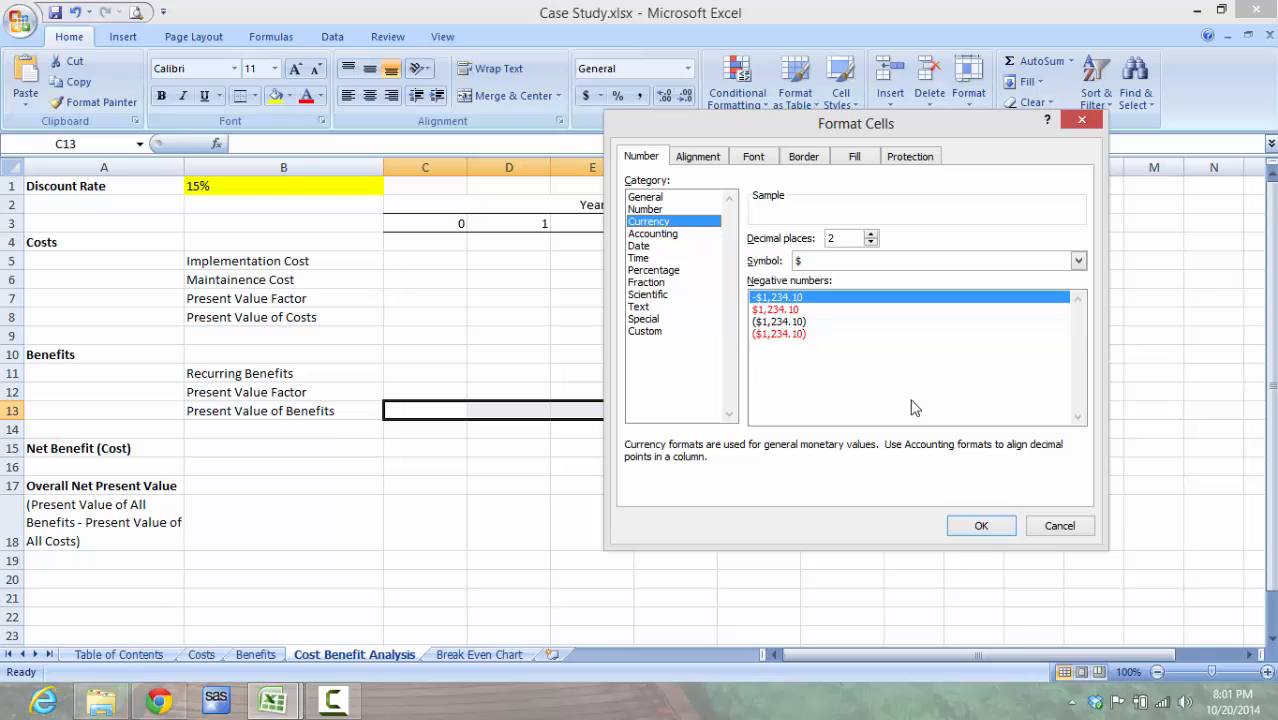
{"action": "left_click", "coordinate": [981, 526]}
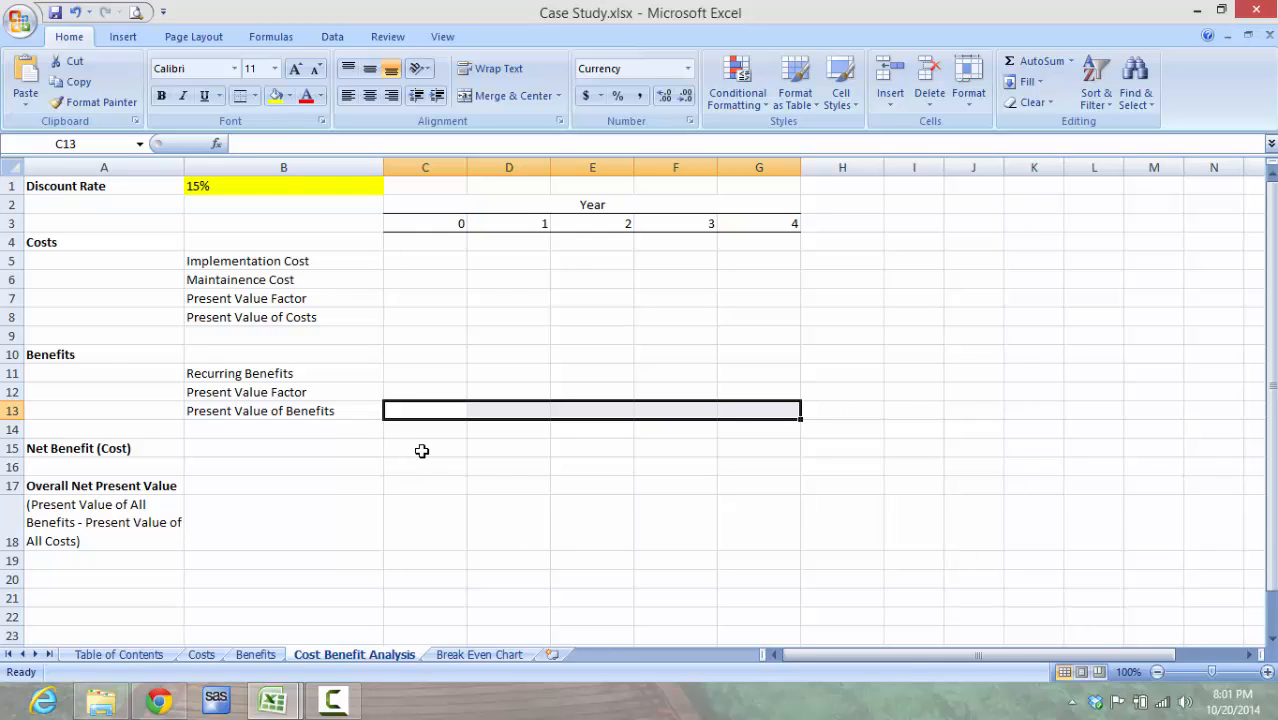
Step: Format the Net Benefit (Cost) cells C15:G15 as Currency with the $ symbol, 2 decimal places and negative numbers in red
{"action": "left_click_drag", "start_coordinate": [420, 449], "coordinate": [748, 449]}
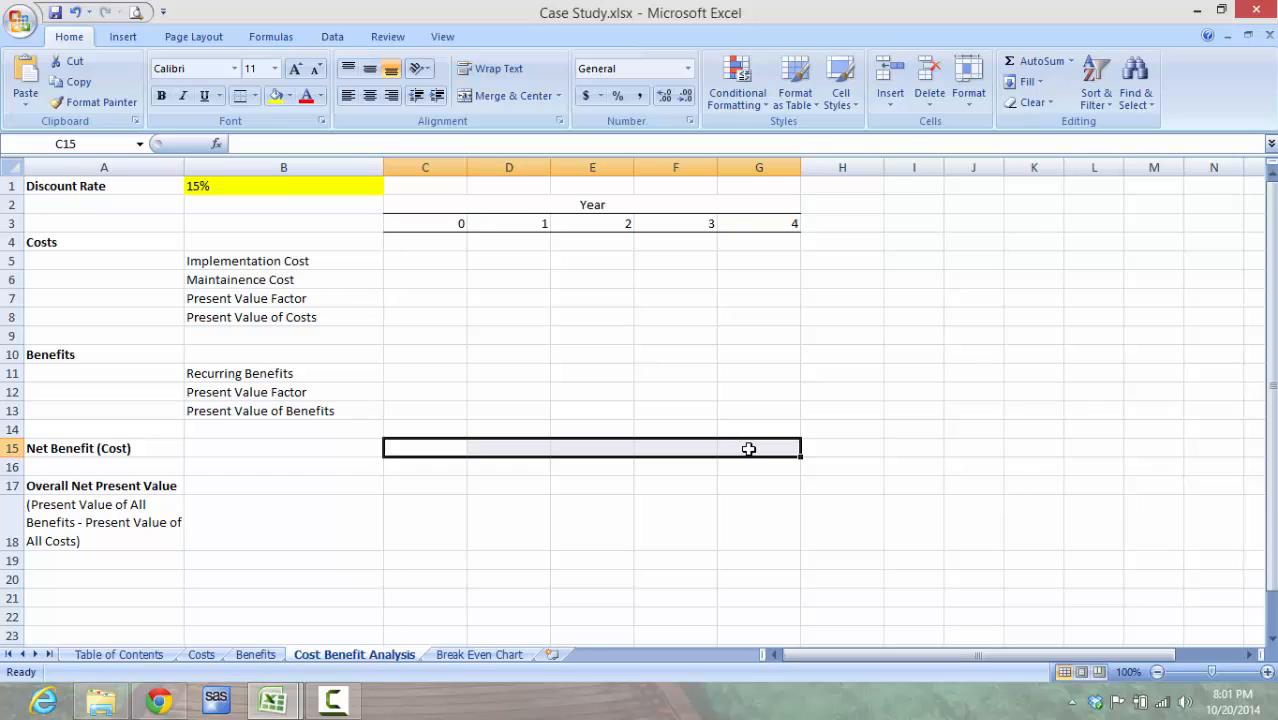
{"action": "right_click", "coordinate": [748, 449]}
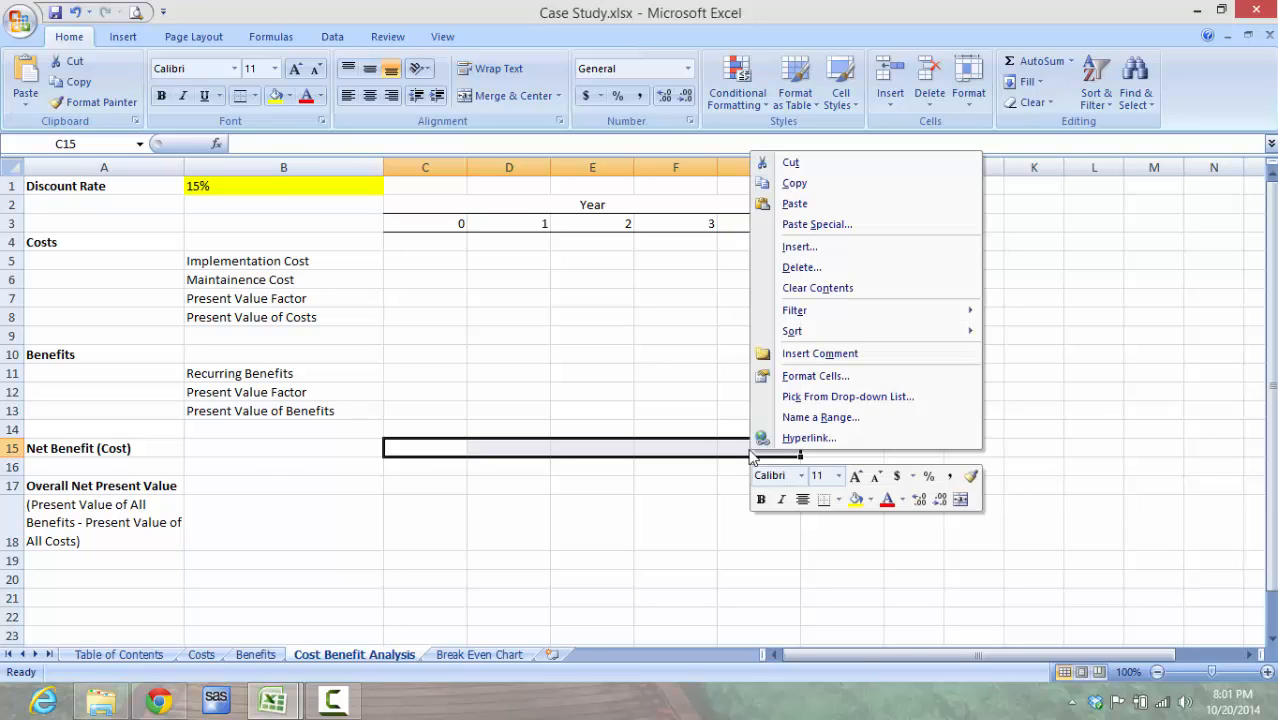
{"action": "left_click", "coordinate": [833, 382]}
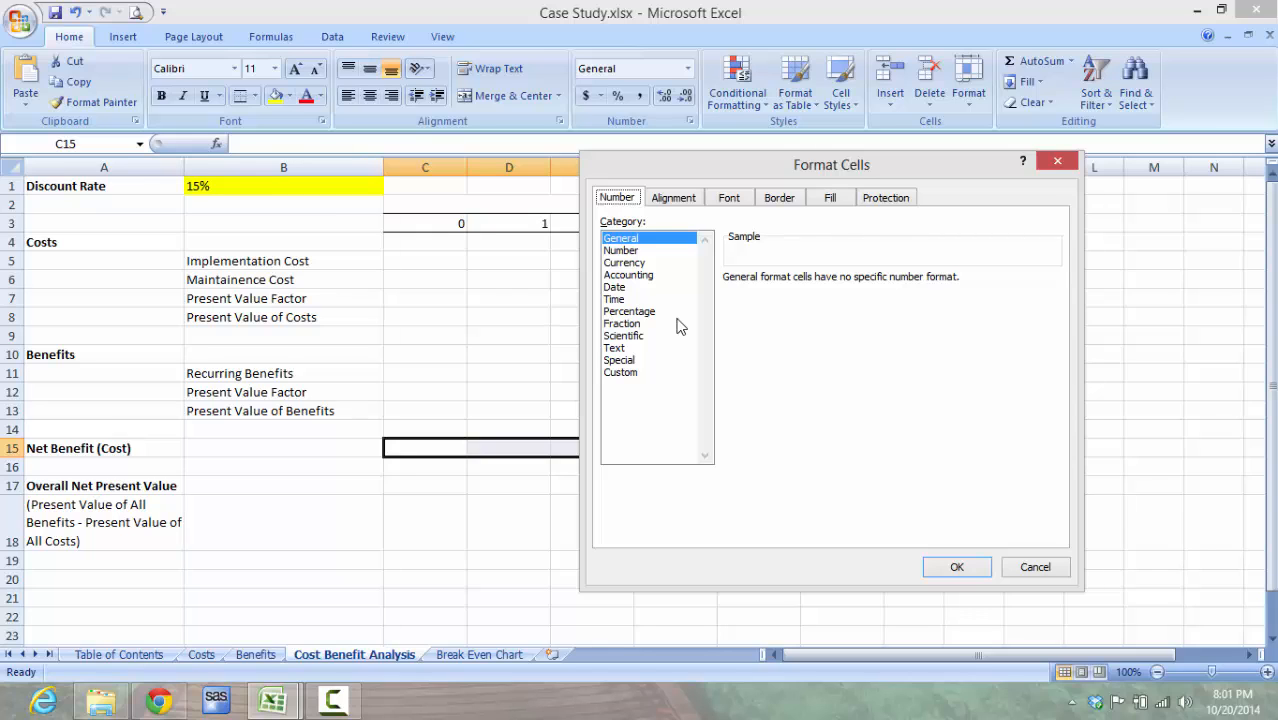
{"action": "left_click", "coordinate": [650, 252]}
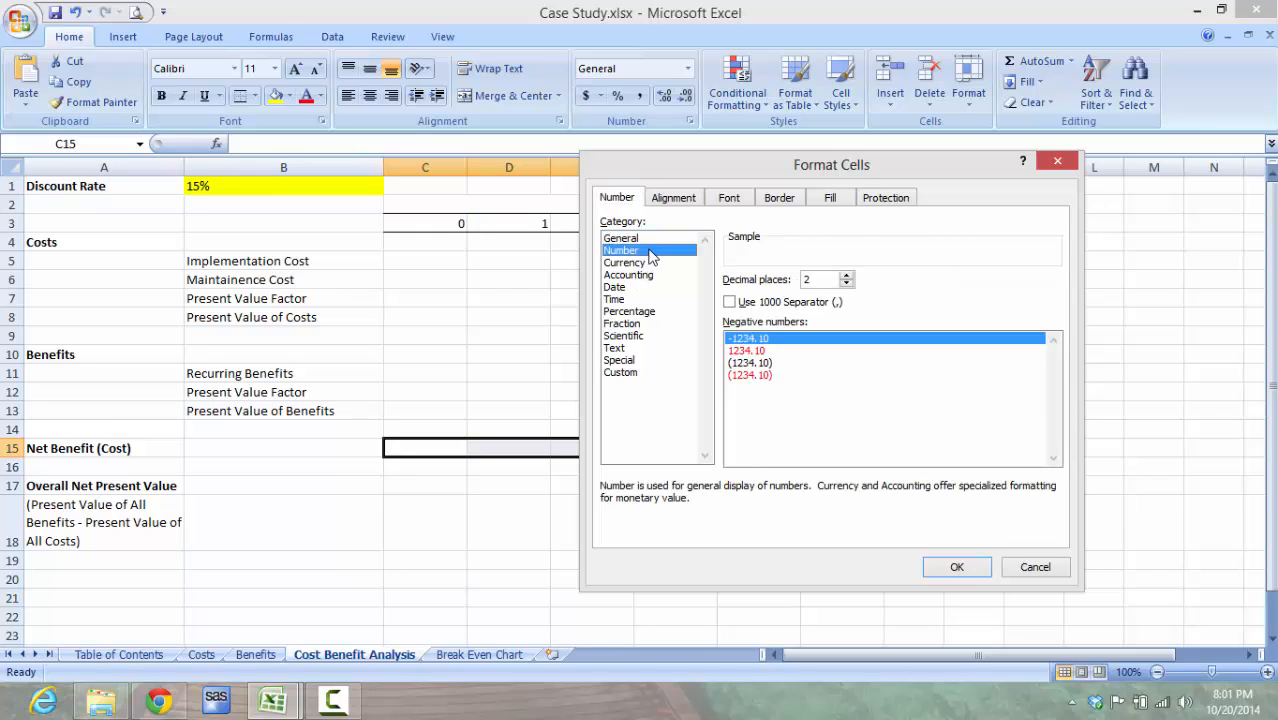
{"action": "left_click", "coordinate": [771, 354]}
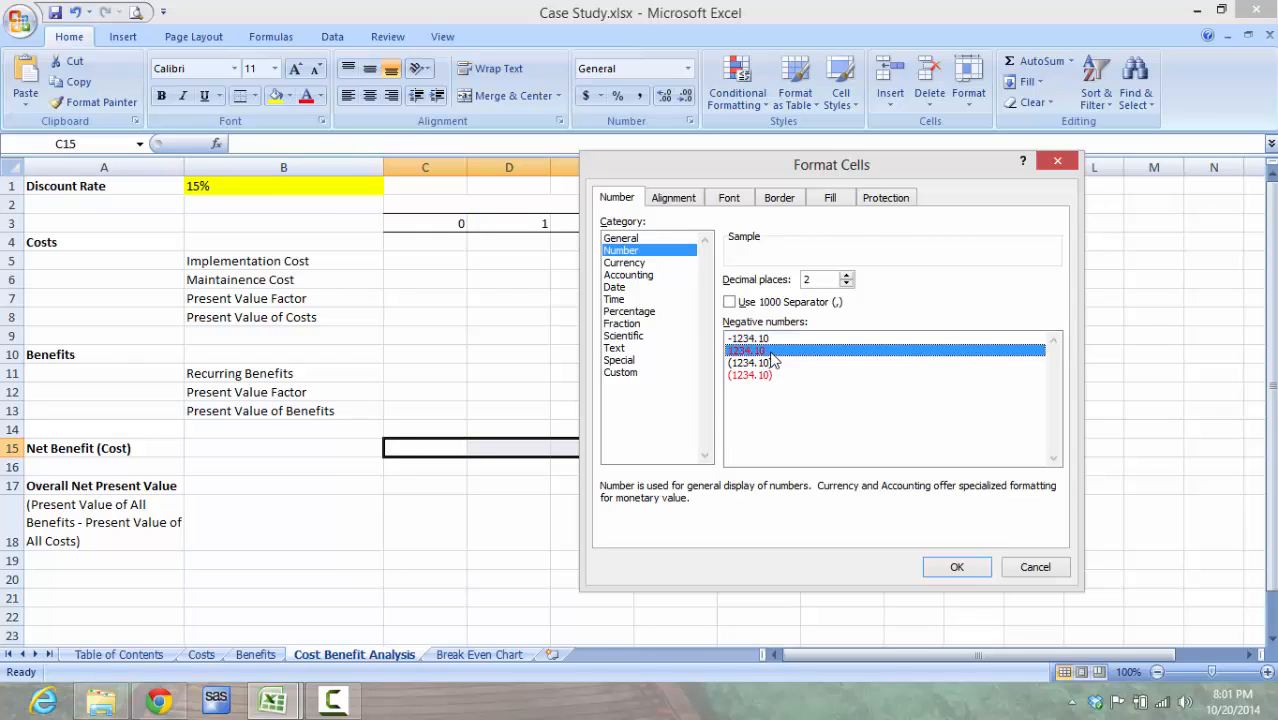
{"action": "left_click", "coordinate": [646, 263]}
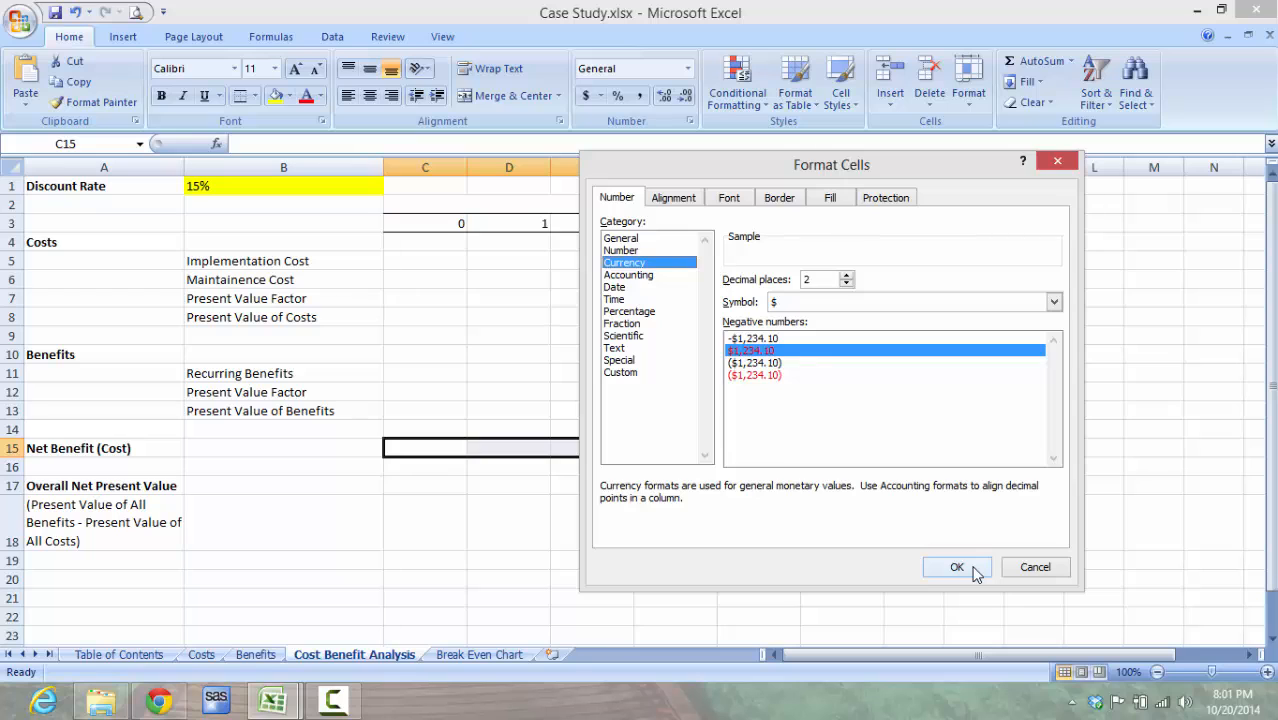
{"action": "left_click", "coordinate": [975, 570]}
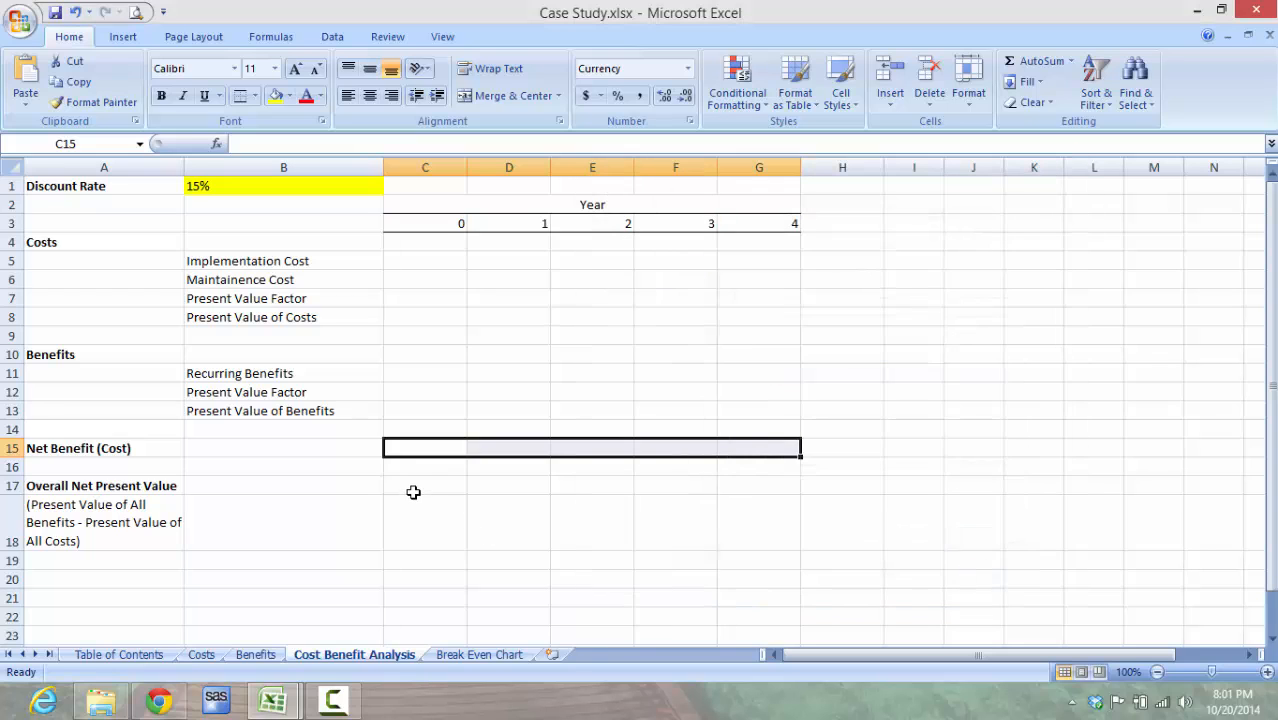
Step: Format the Overall Net Present Value cells C17:G17 as Currency with the $ symbol, 2 decimal places and negative numbers in red
{"action": "left_click_drag", "start_coordinate": [413, 489], "coordinate": [776, 486]}
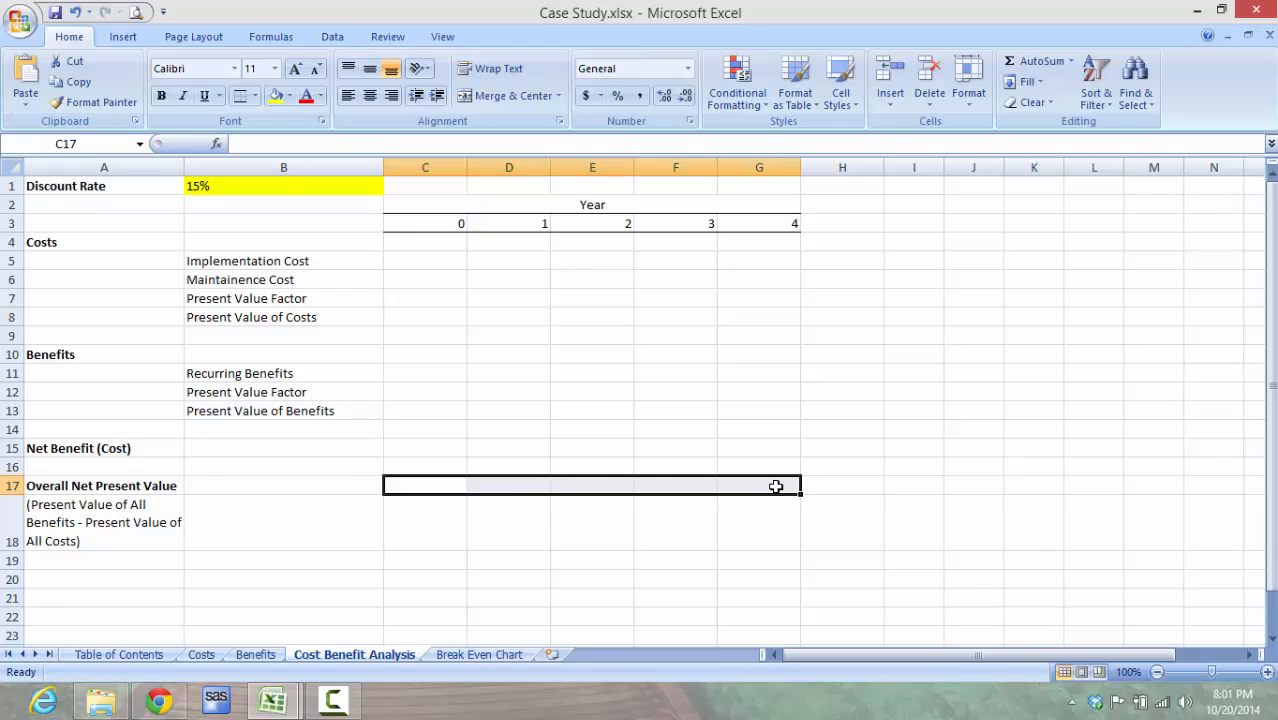
{"action": "right_click", "coordinate": [776, 486]}
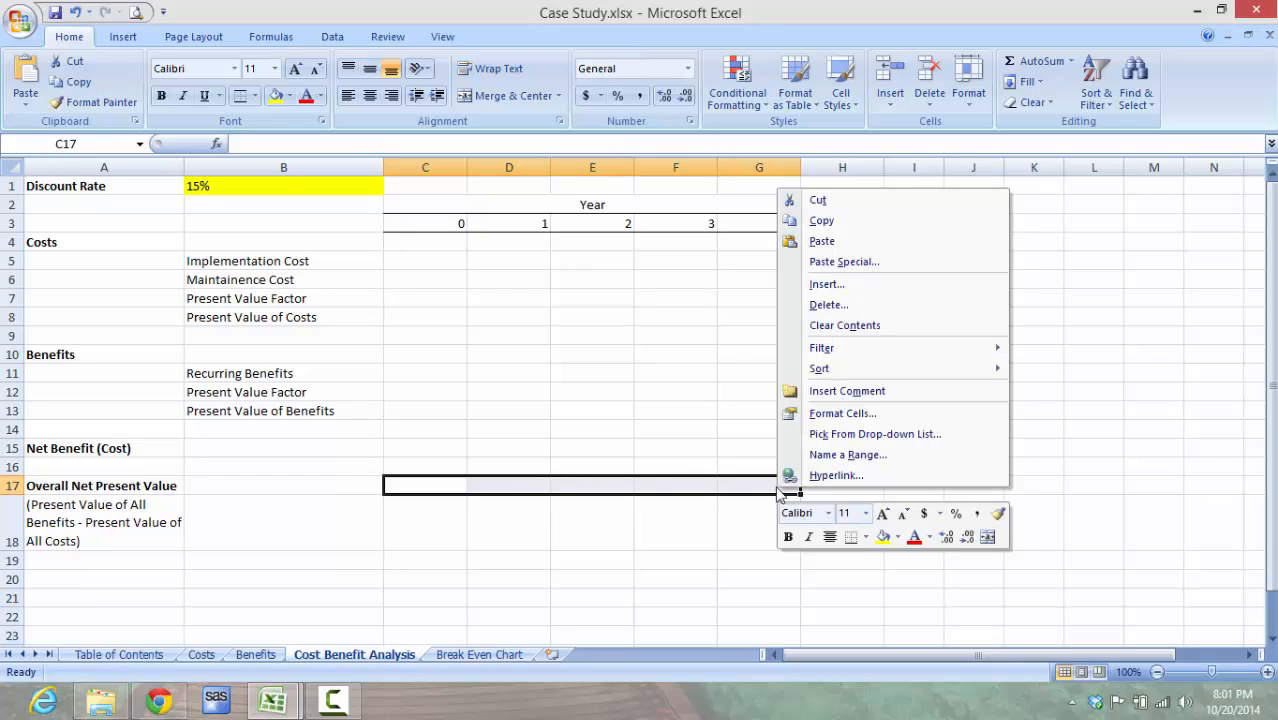
{"action": "left_click", "coordinate": [865, 415]}
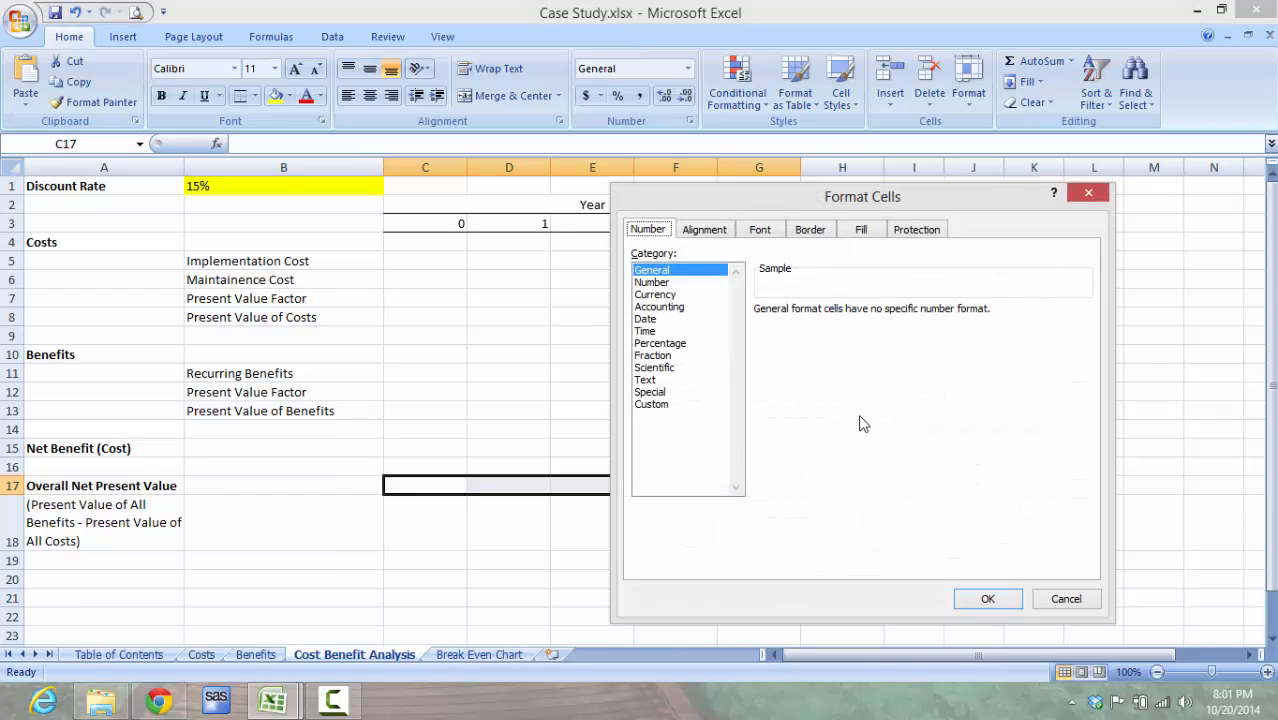
{"action": "left_click", "coordinate": [693, 284]}
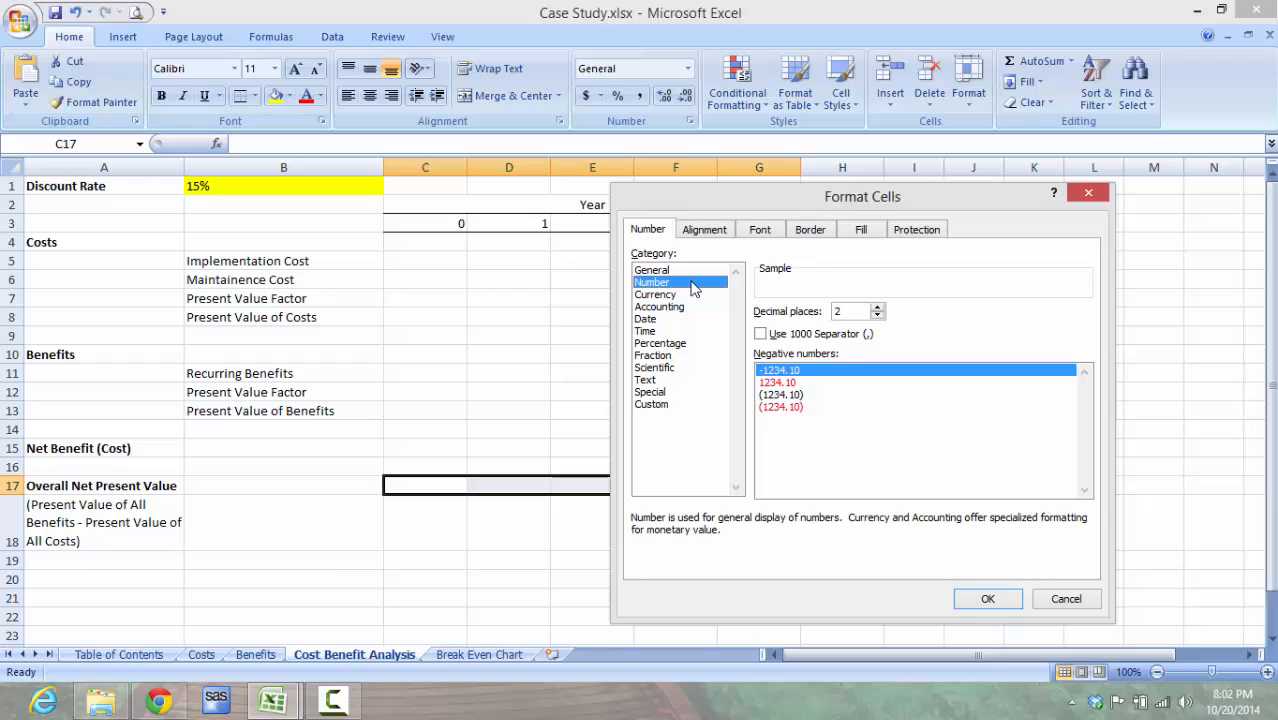
{"action": "left_click", "coordinate": [803, 384]}
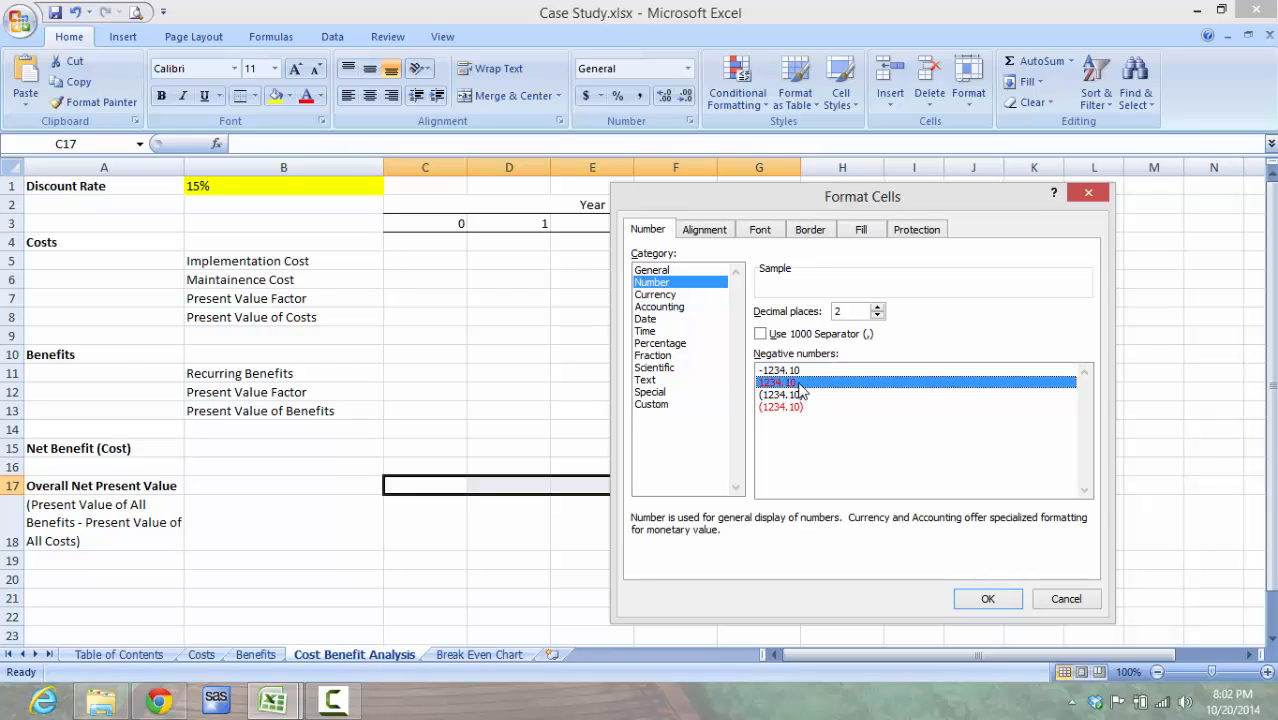
{"action": "left_click", "coordinate": [686, 296]}
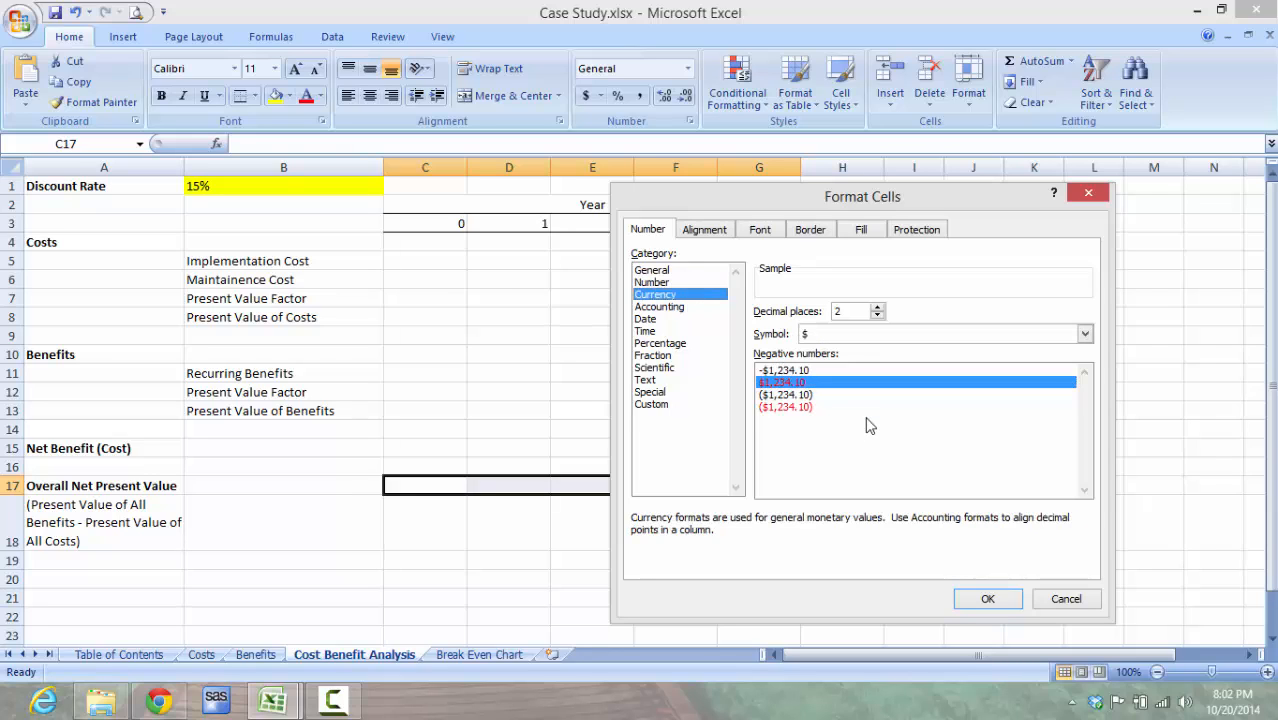
{"action": "left_click", "coordinate": [989, 598]}
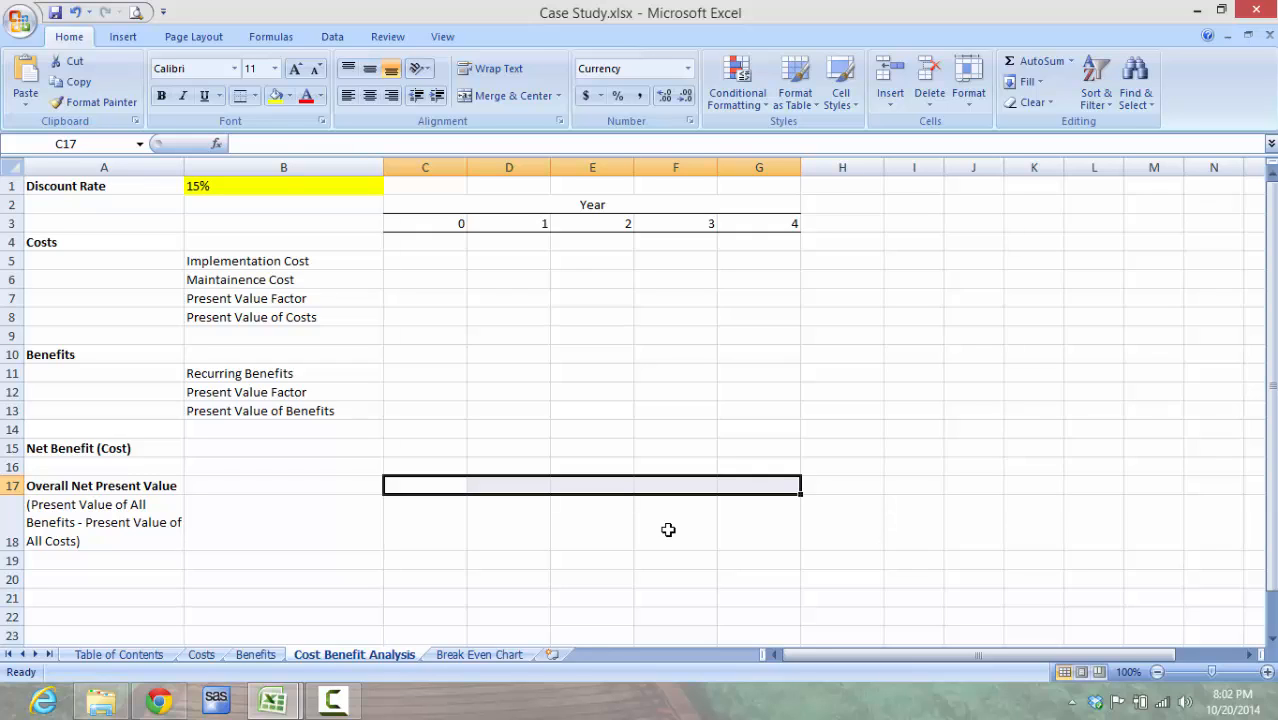
Step: Link the Year 0 Implementation Cost in C5 to the Total Implementation Cost on the Costs sheet with =Costs!B7
{"action": "left_click", "coordinate": [430, 265]}
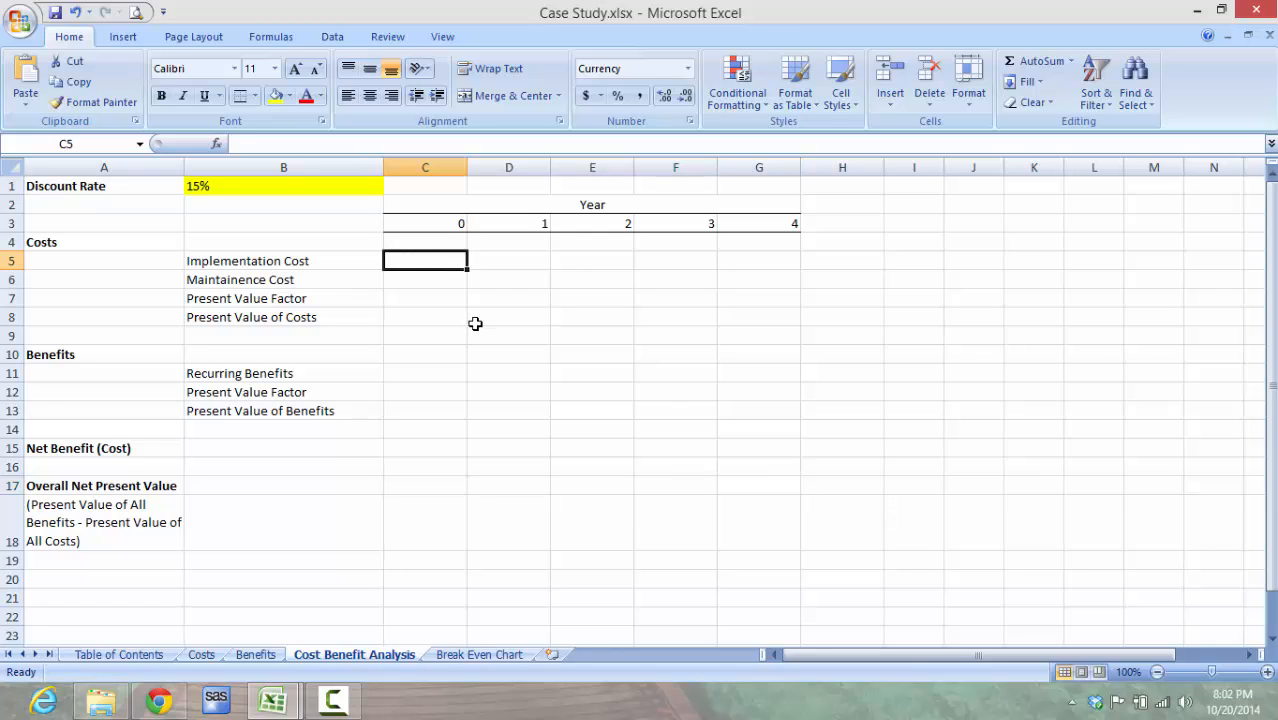
{"action": "type", "text": "="}
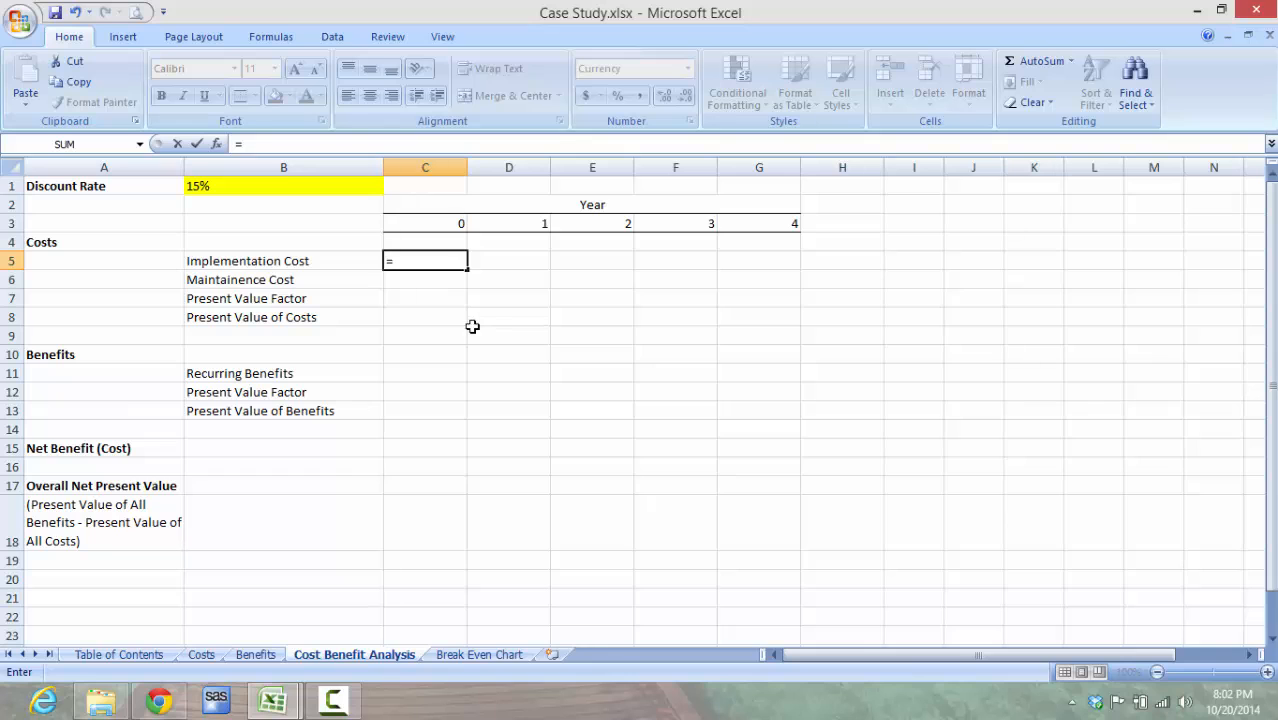
{"action": "left_click", "coordinate": [203, 655]}
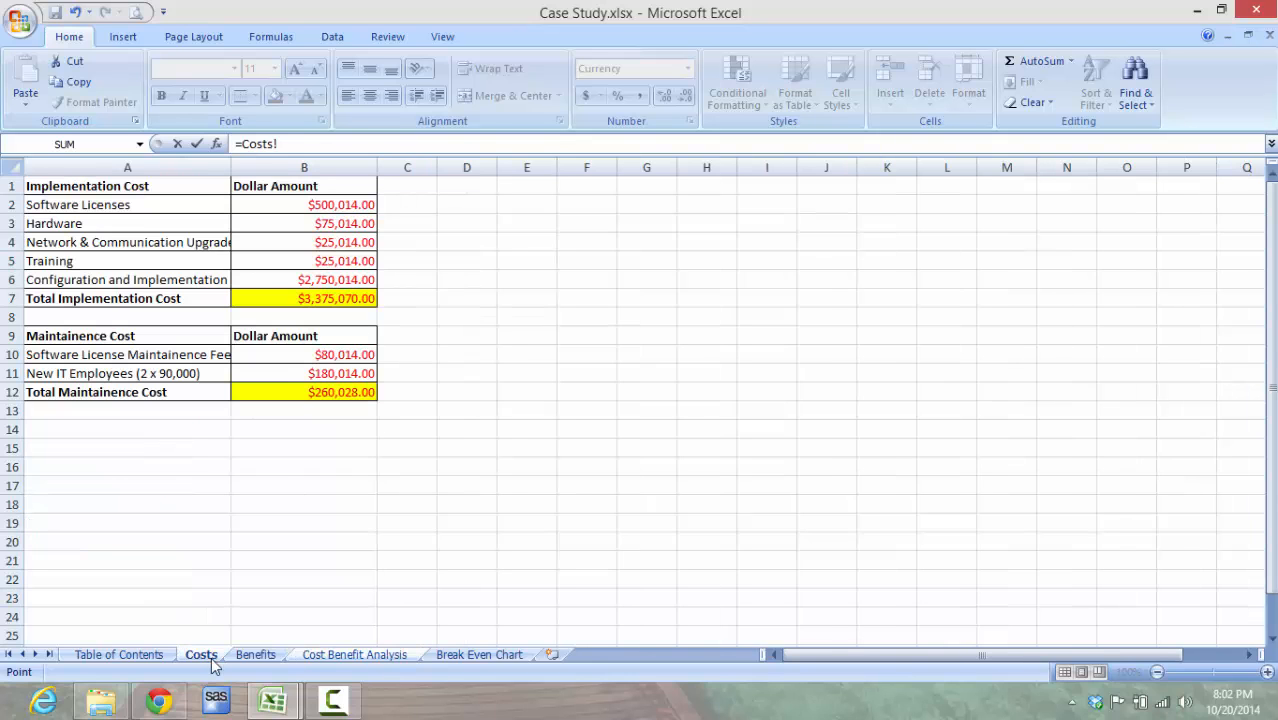
{"action": "left_click", "coordinate": [310, 298]}
{"action": "key", "text": "Return"}
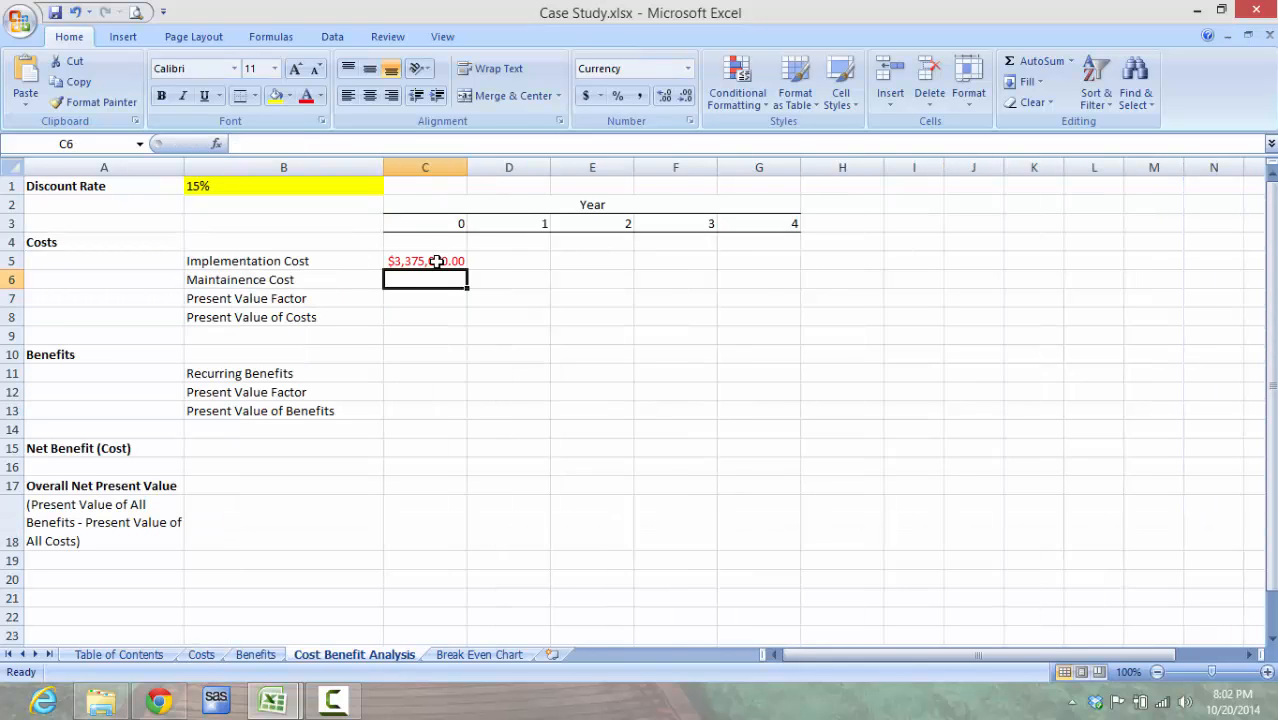
{"action": "left_click", "coordinate": [436, 261]}
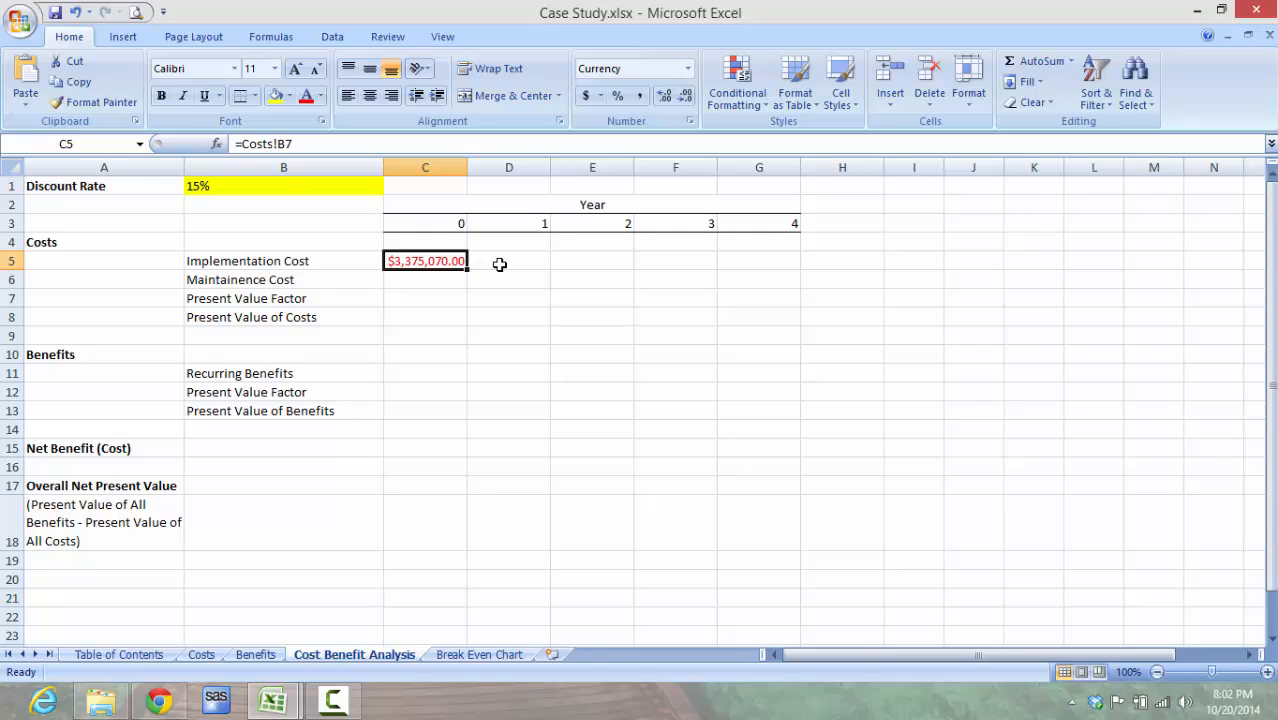
Step: Enter 0 as the Implementation Cost for Years 1 to 4 in cells D5:G5
{"action": "left_click", "coordinate": [499, 264]}
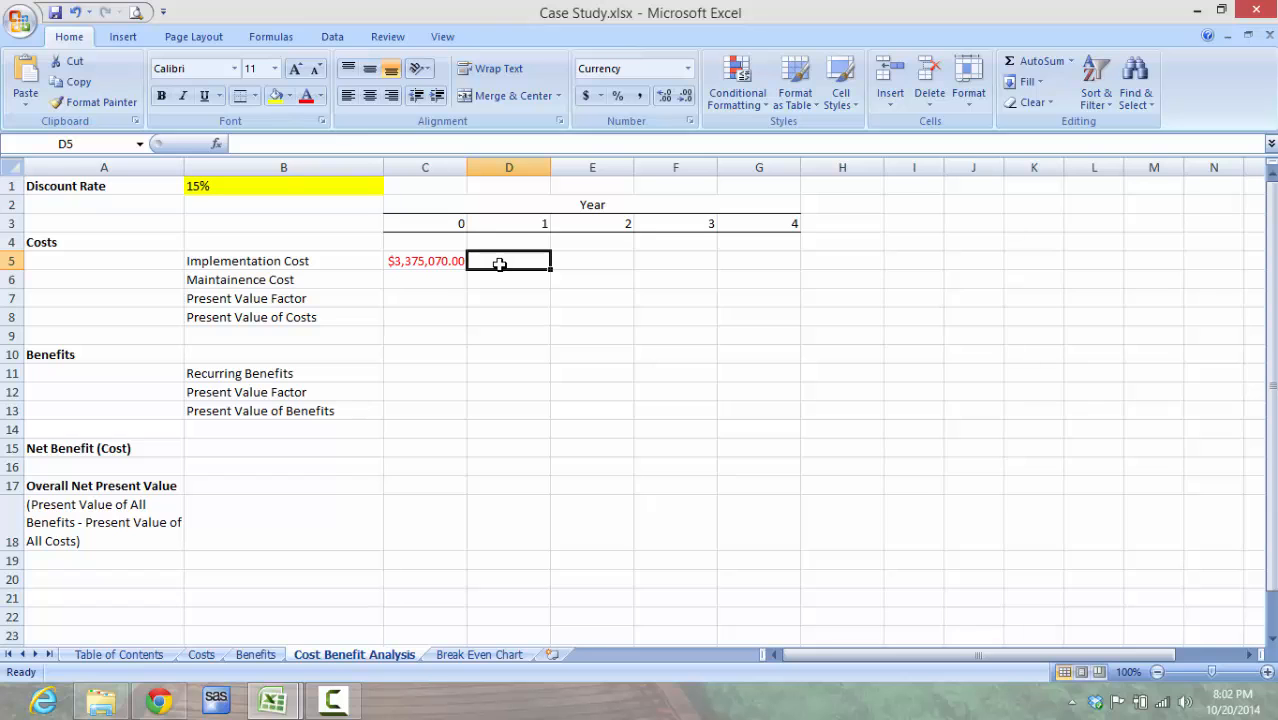
{"action": "type", "text": "0"}
{"action": "key", "text": "Tab"}
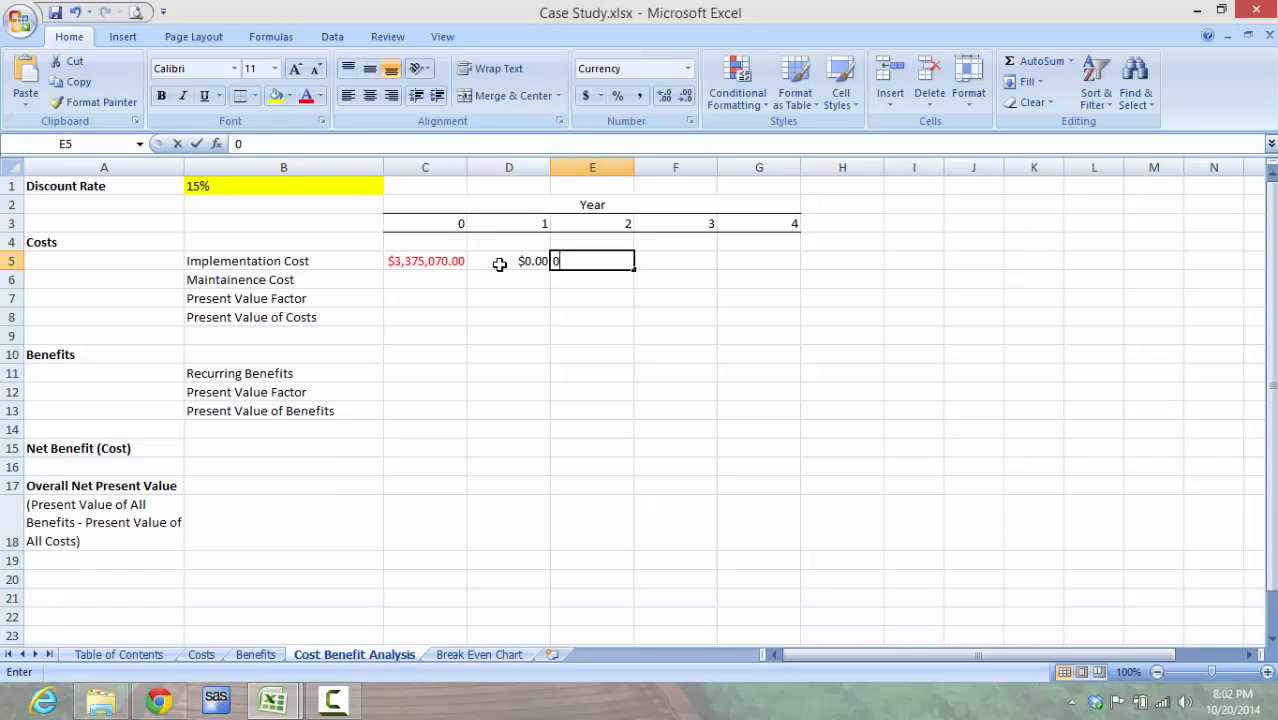
{"action": "type", "text": "0"}
{"action": "key", "text": "Tab"}
{"action": "type", "text": "0"}
{"action": "key", "text": "Tab"}
{"action": "type", "text": "0"}
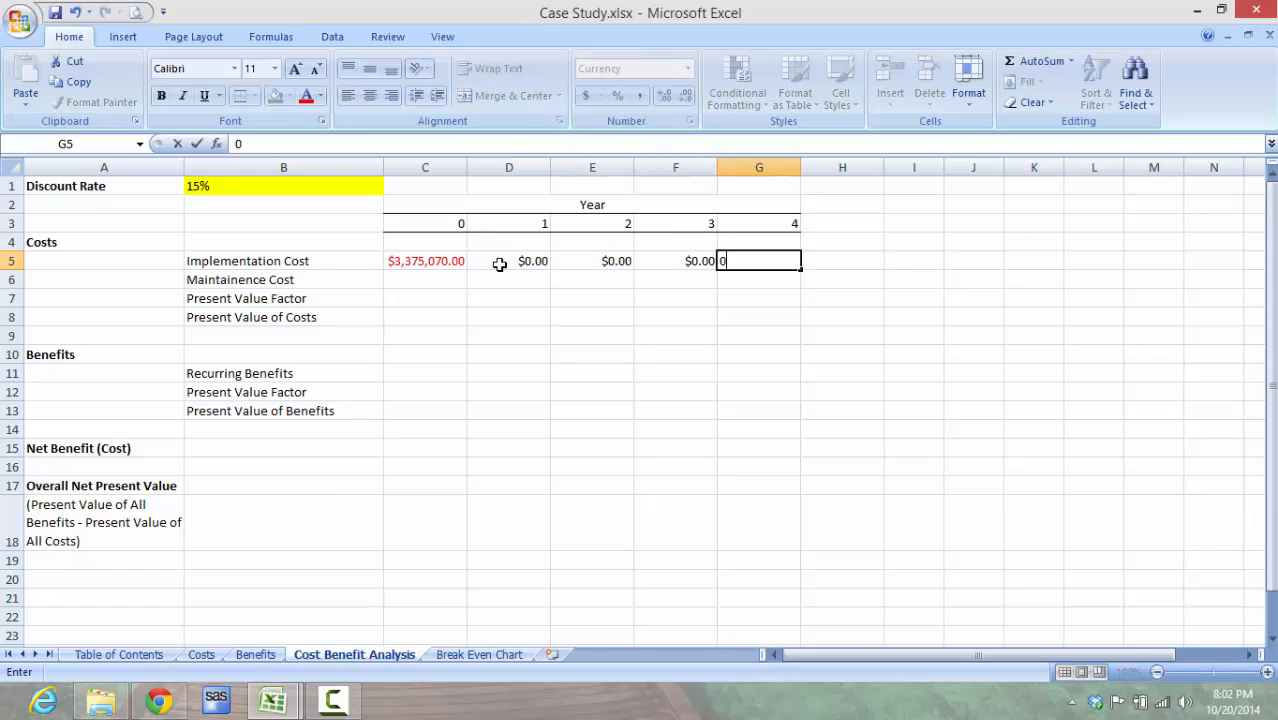
{"action": "key", "text": "Tab"}
{"action": "key", "text": "Left"}
{"action": "key", "text": "Left"}
{"action": "key", "text": "Left"}
{"action": "key", "text": "Left"}
{"action": "key", "text": "Left"}
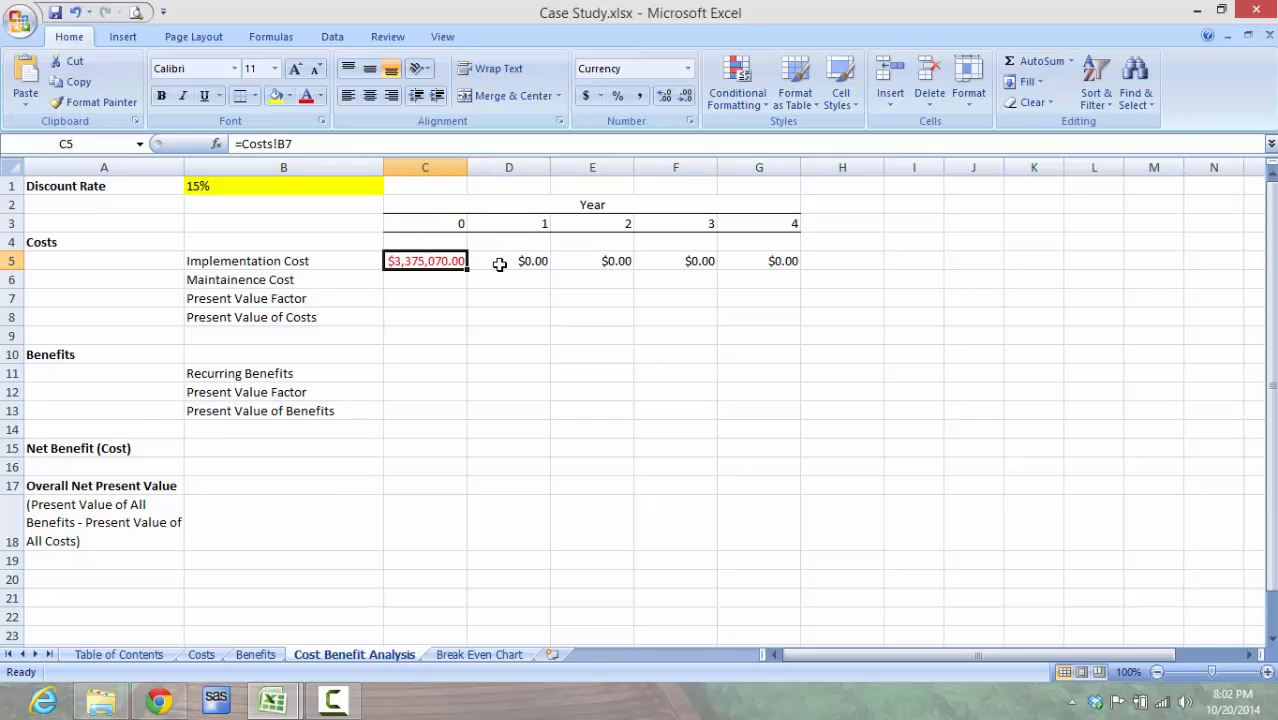
Step: Enter 0 as the Year 0 Maintainence Cost in C6 and link Year 1 in D6 to the total with =Costs!B12
{"action": "key", "text": "Down"}
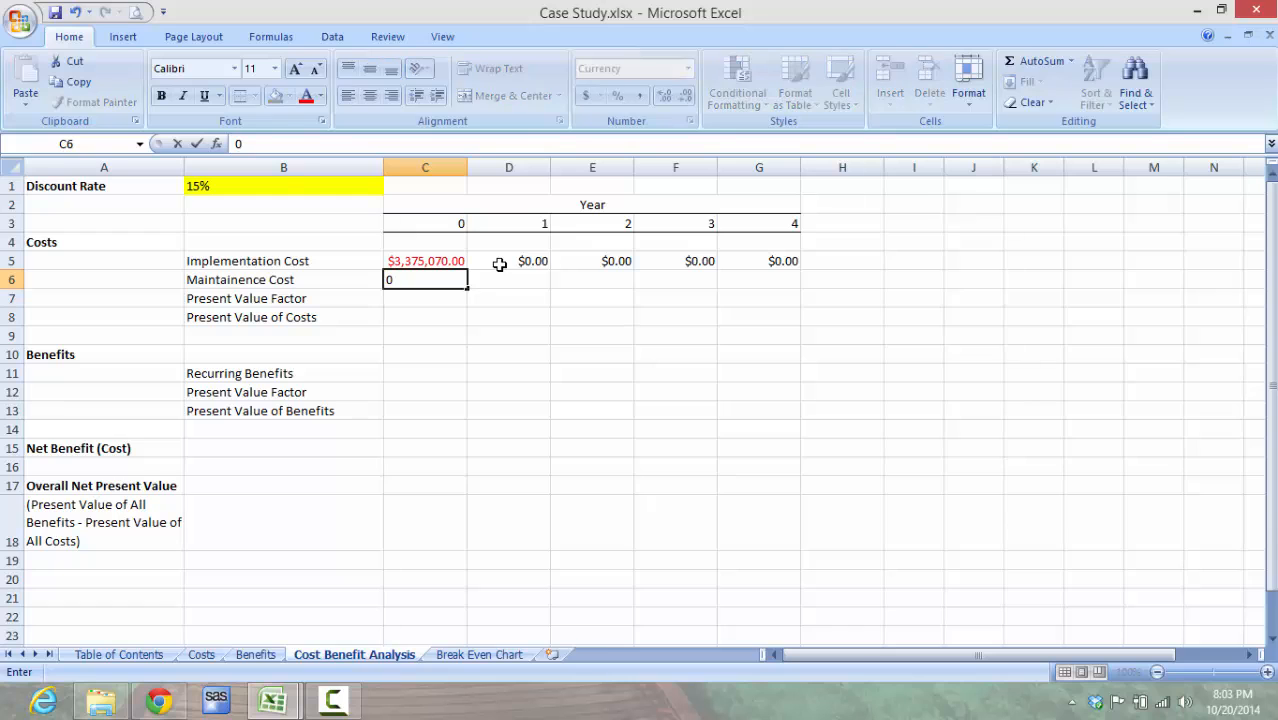
{"action": "key", "text": "Tab"}
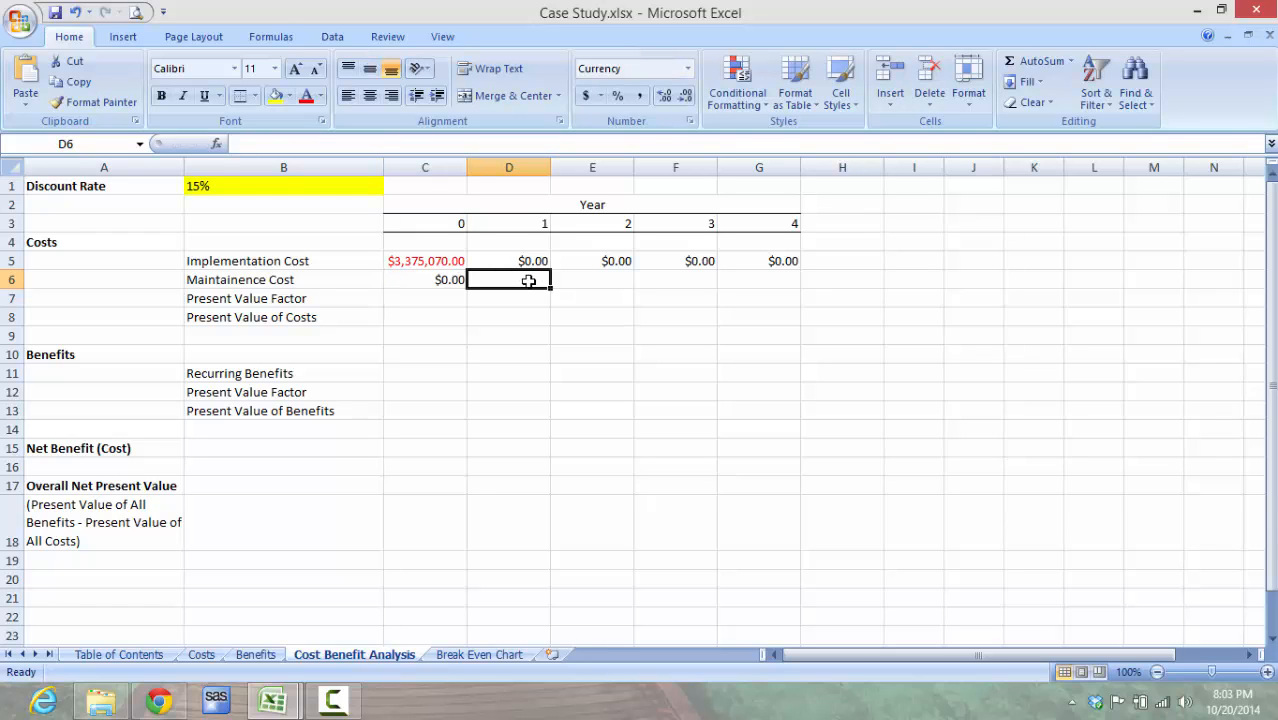
{"action": "type", "text": "="}
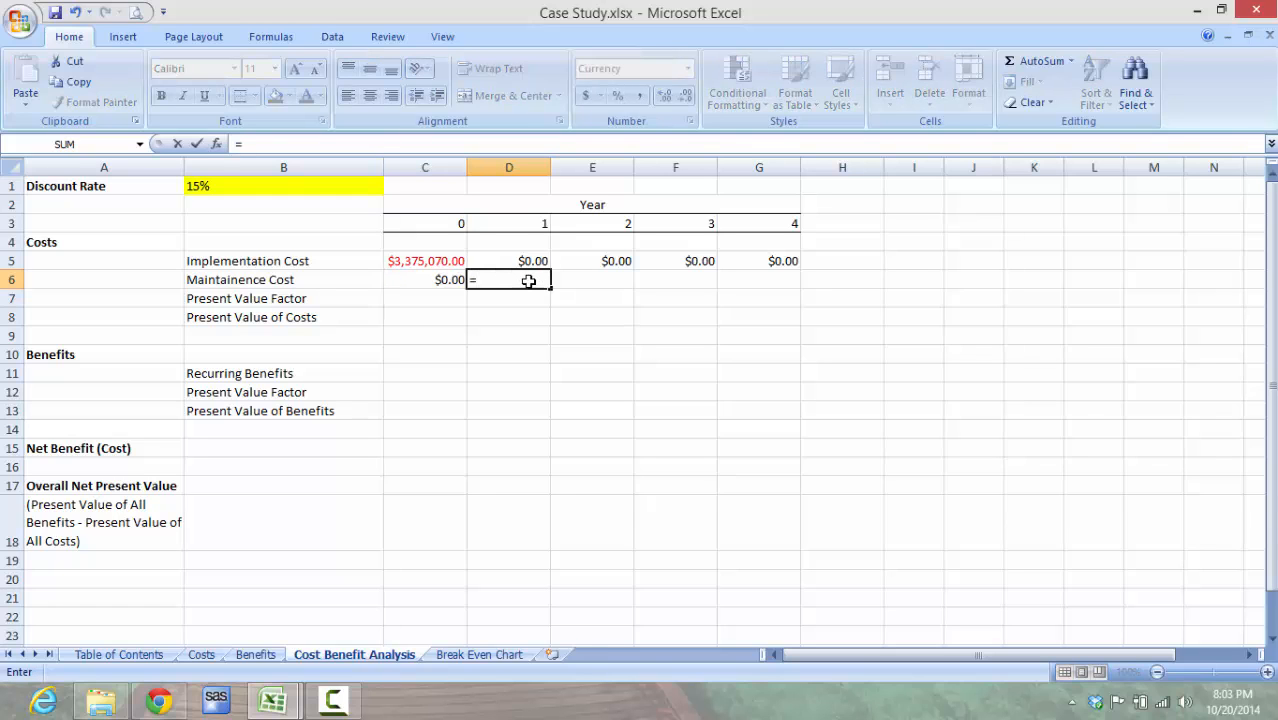
{"action": "left_click", "coordinate": [201, 654]}
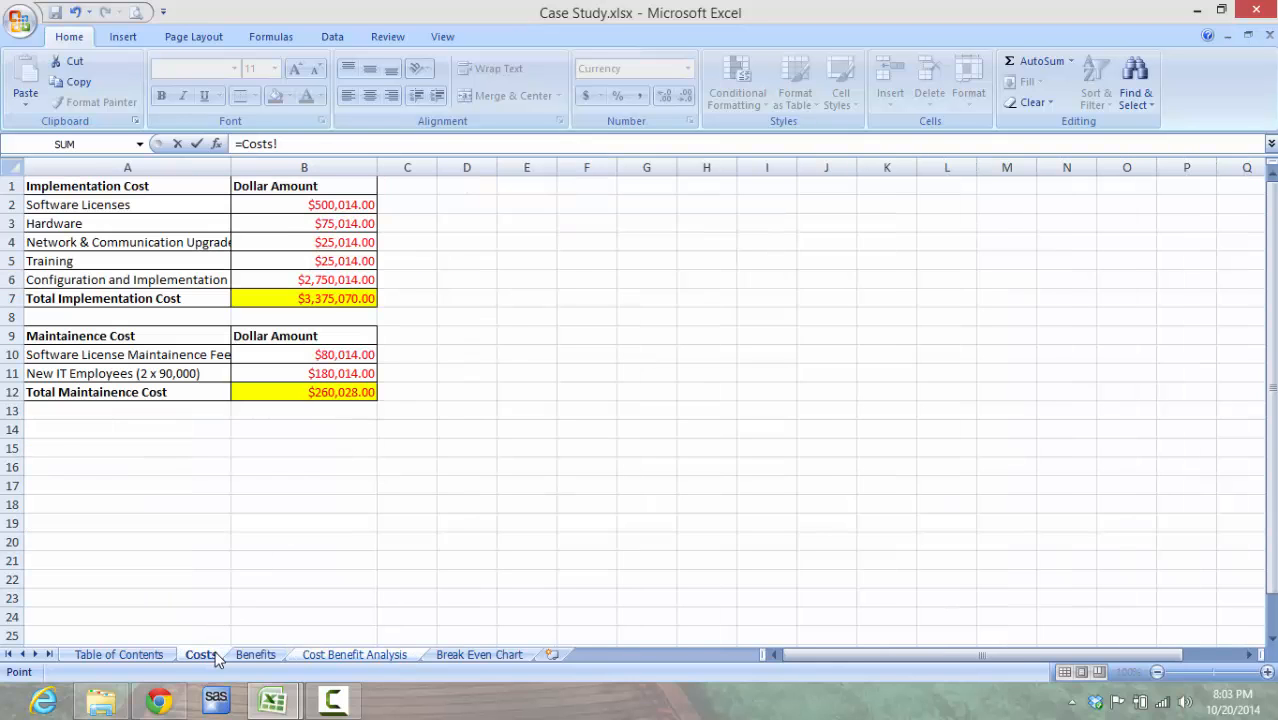
{"action": "left_click", "coordinate": [346, 394]}
{"action": "key", "text": "Return"}
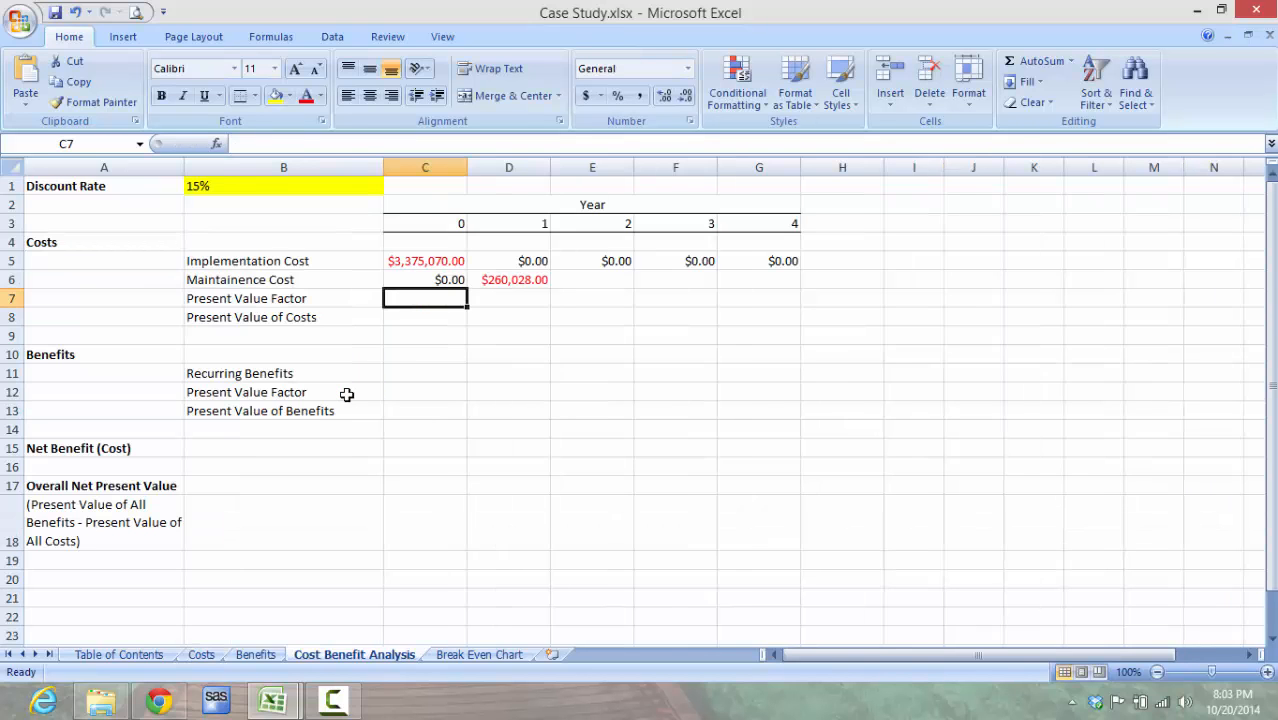
Step: Make the Year 1 Maintainence Cost reference in D6 absolute as =Costs!$B$12 and fill it across to G6
{"action": "left_click", "coordinate": [538, 280]}
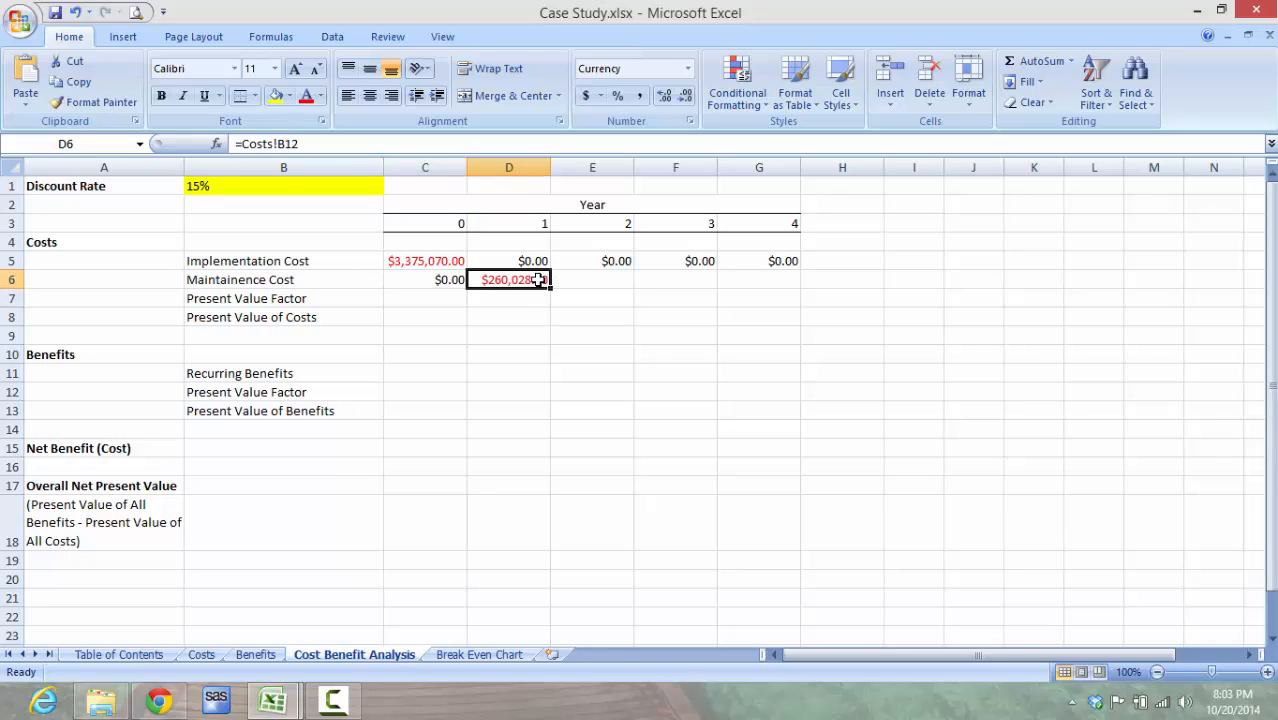
{"action": "left_click", "coordinate": [357, 144]}
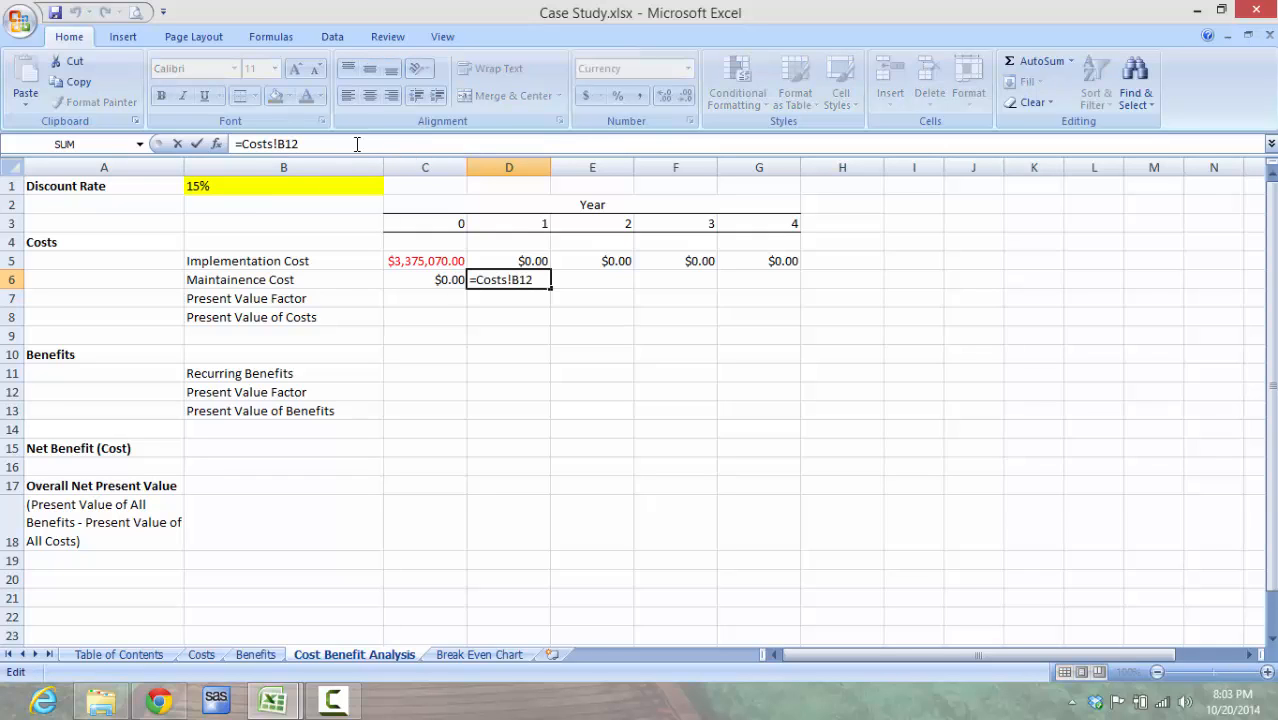
{"action": "key", "text": "Left"}
{"action": "key", "text": "Left"}
{"action": "key", "text": "Left"}
{"action": "type", "text": "$"}
{"action": "key", "text": "Right"}
{"action": "type", "text": "$"}
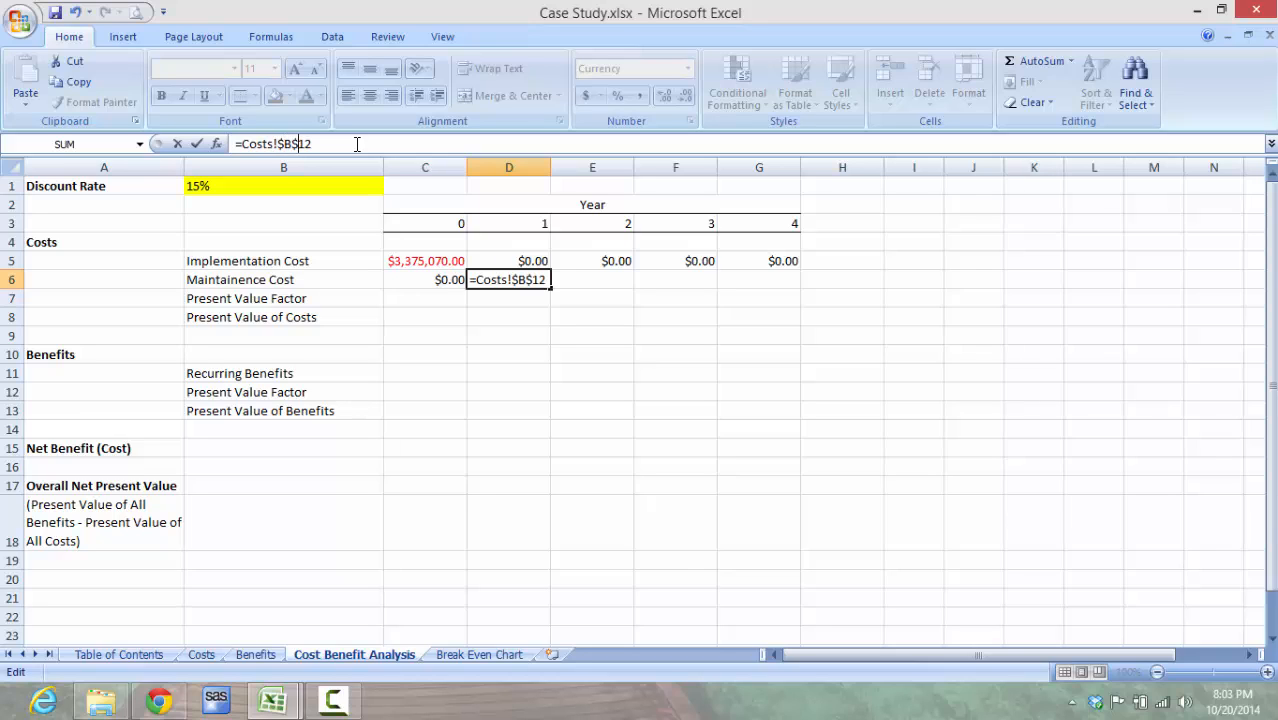
{"action": "key", "text": "Return"}
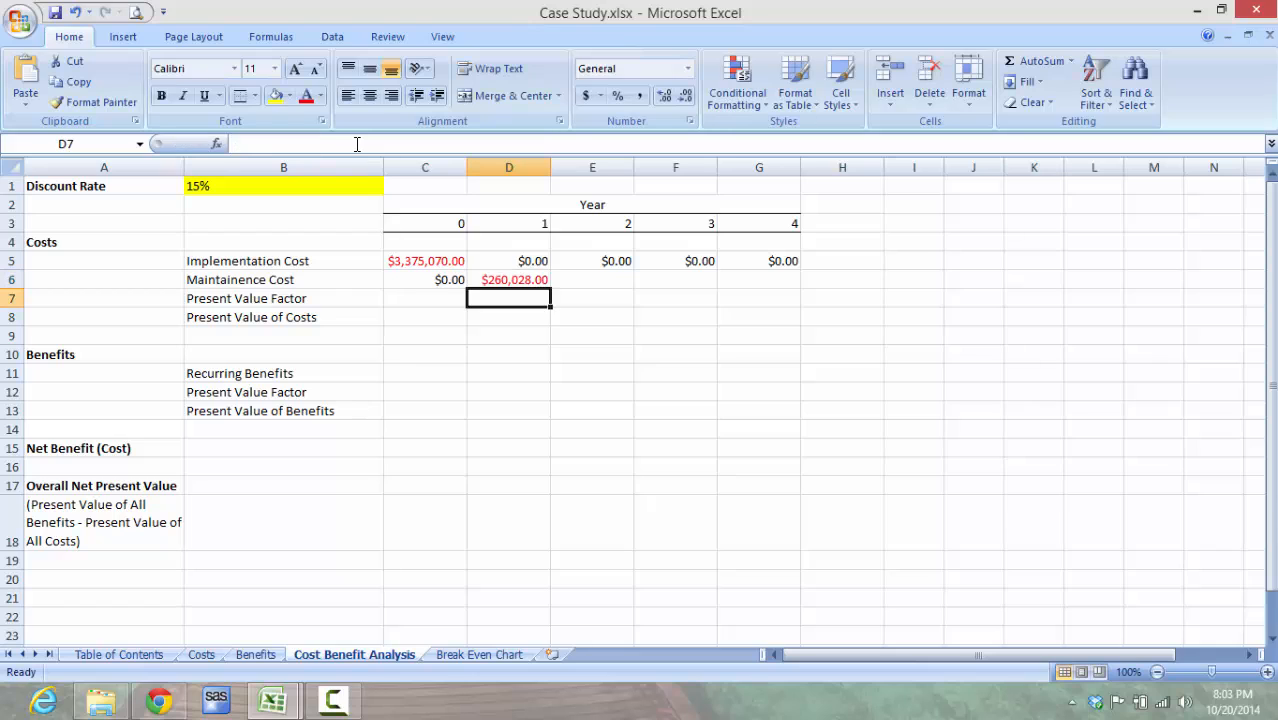
{"action": "left_click", "coordinate": [507, 279]}
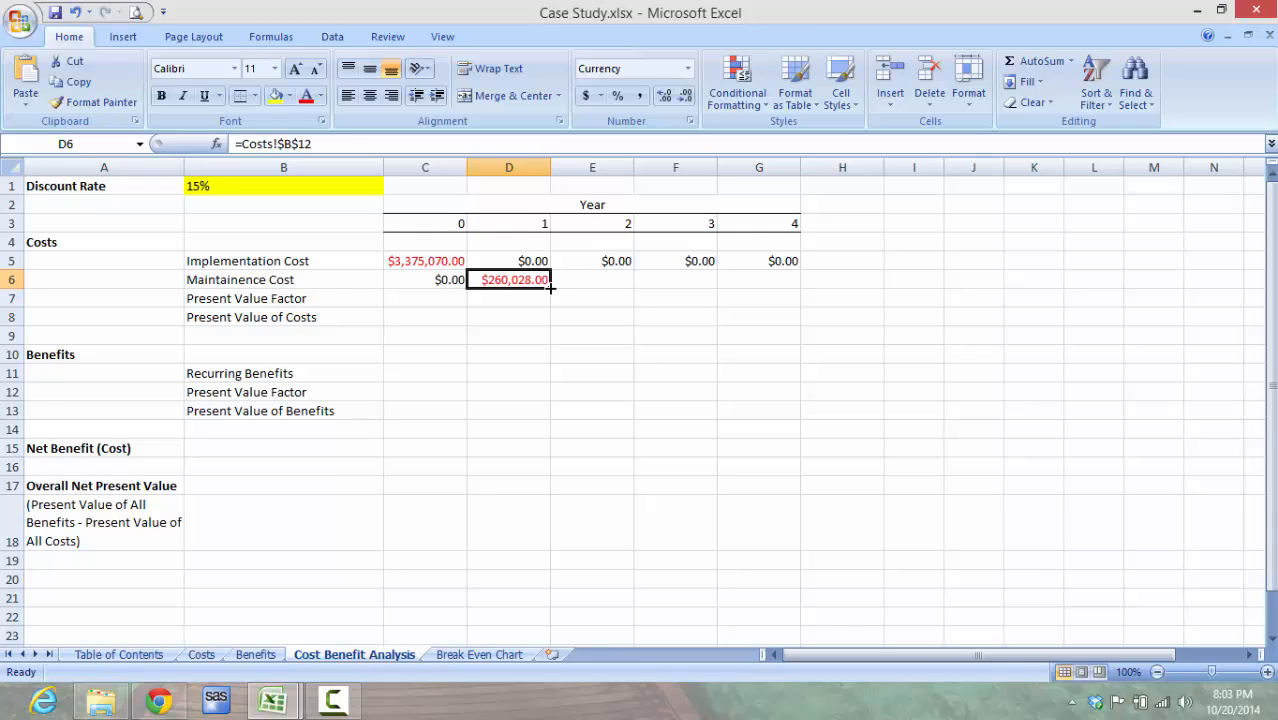
{"action": "left_click_drag", "start_coordinate": [549, 286], "coordinate": [779, 283]}
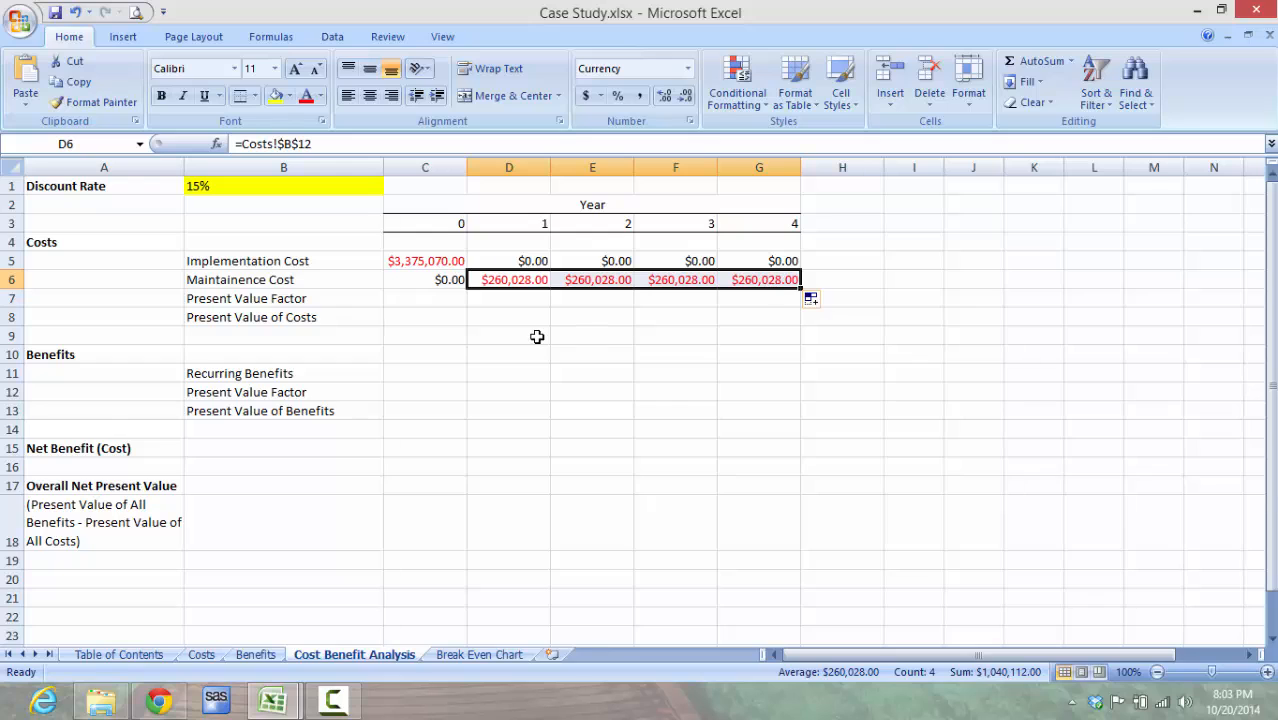
Step: Enter the Year 0 Present Value Factor for the costs in C7 with the formula =1/(1+B1)^C3
{"action": "left_click", "coordinate": [449, 304]}
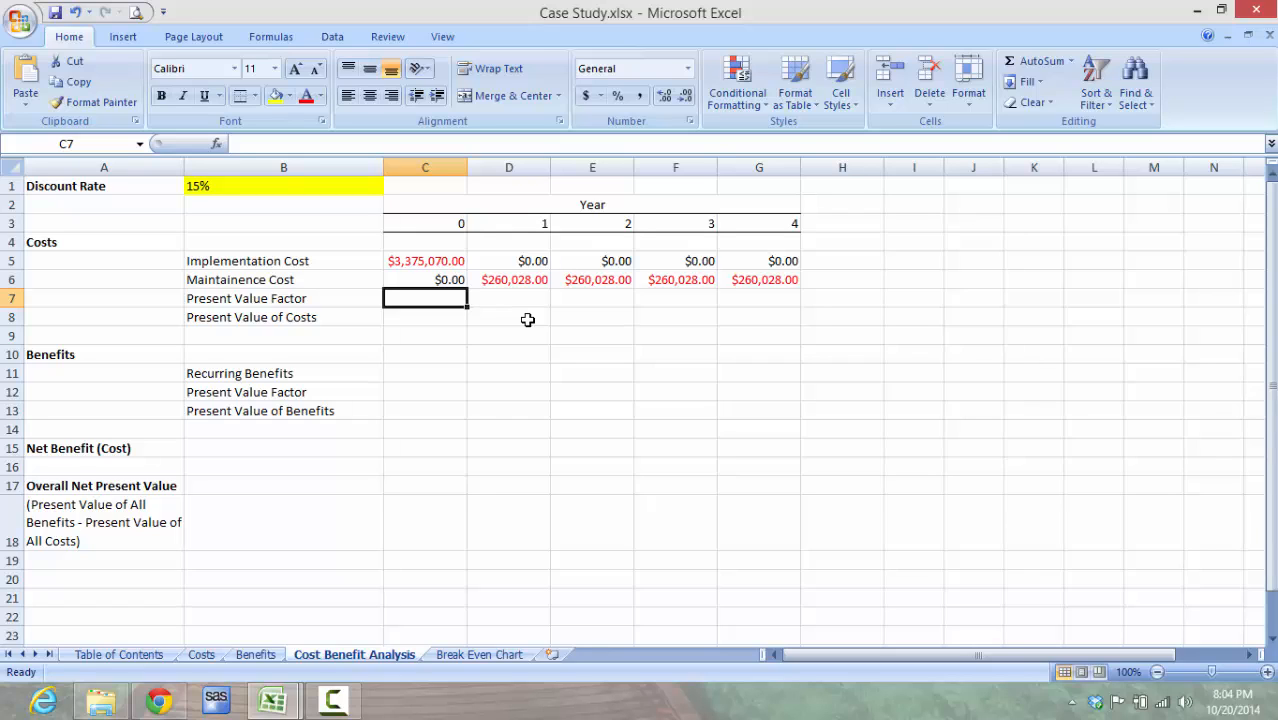
{"action": "type", "text": "="}
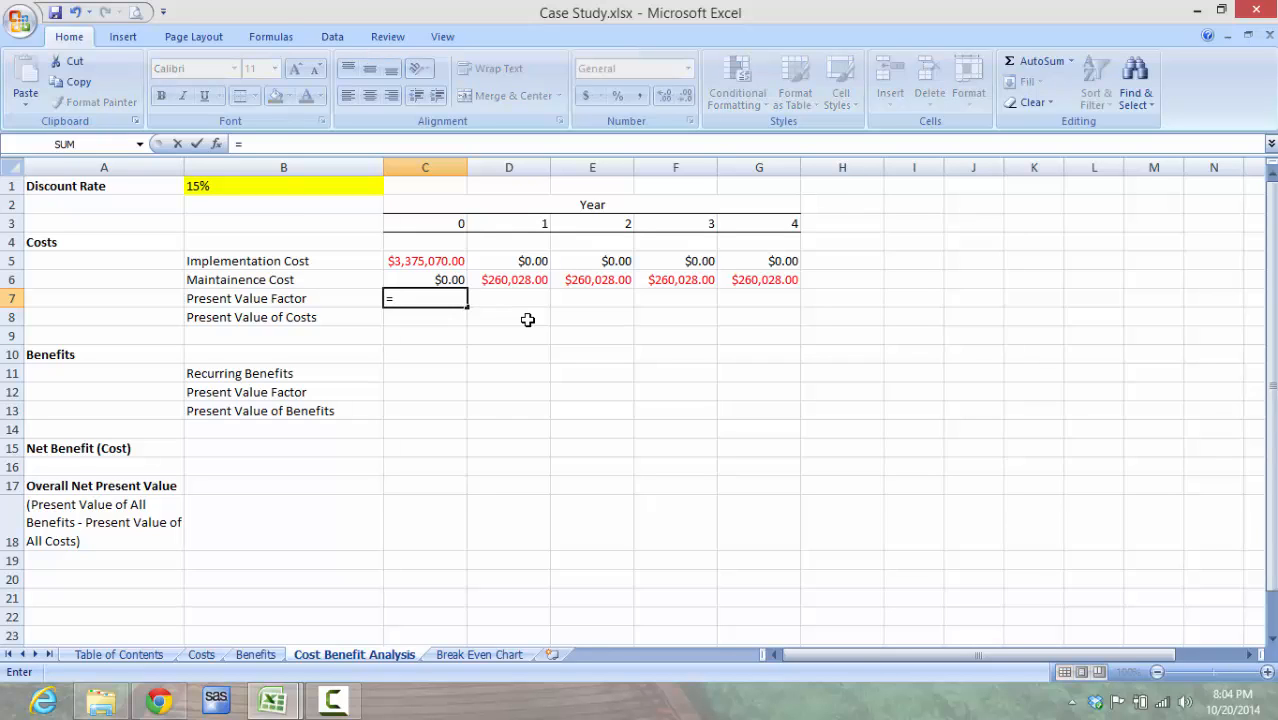
{"action": "type", "text": "1/(1+"}
{"action": "left_click", "coordinate": [359, 189]}
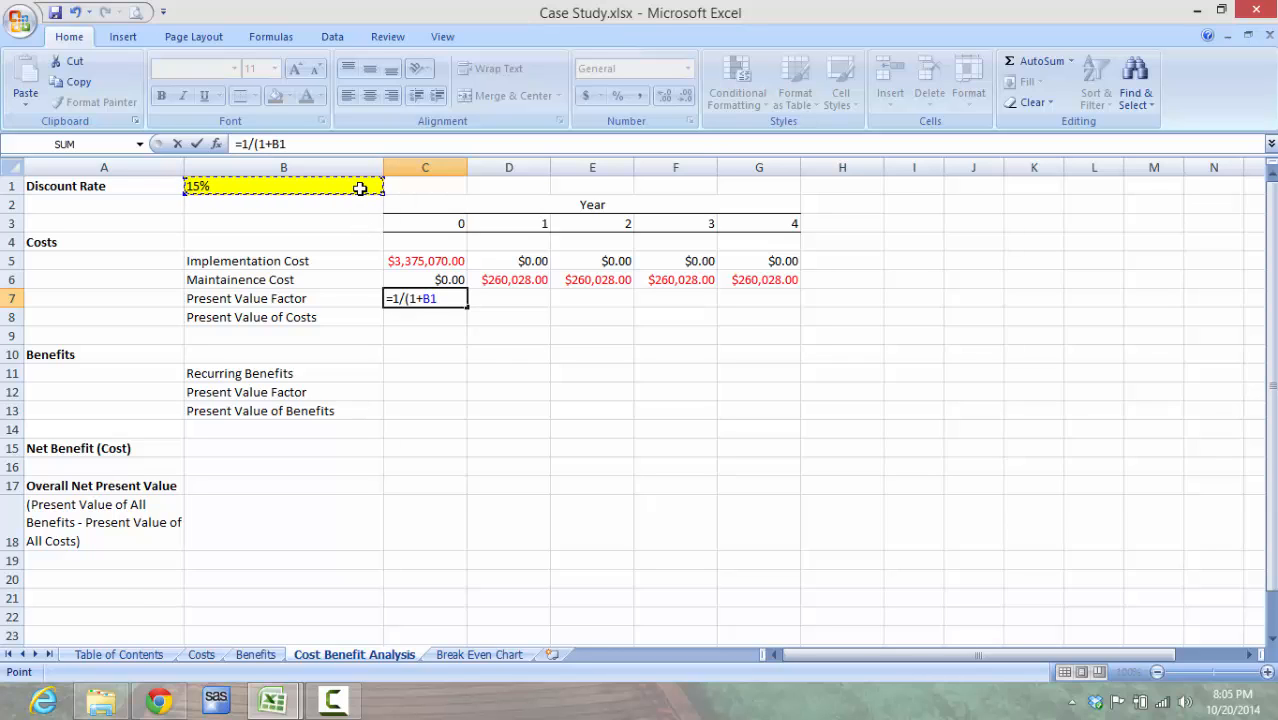
{"action": "type", "text": ")^"}
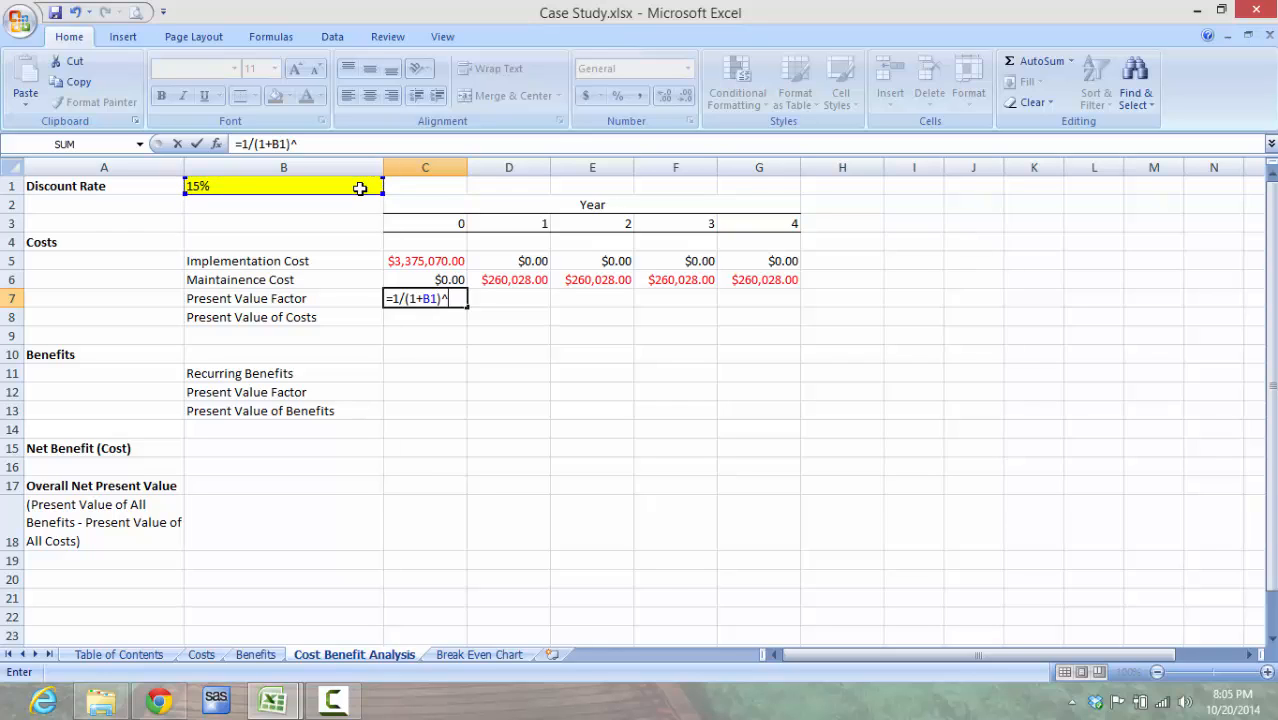
{"action": "left_click", "coordinate": [438, 222]}
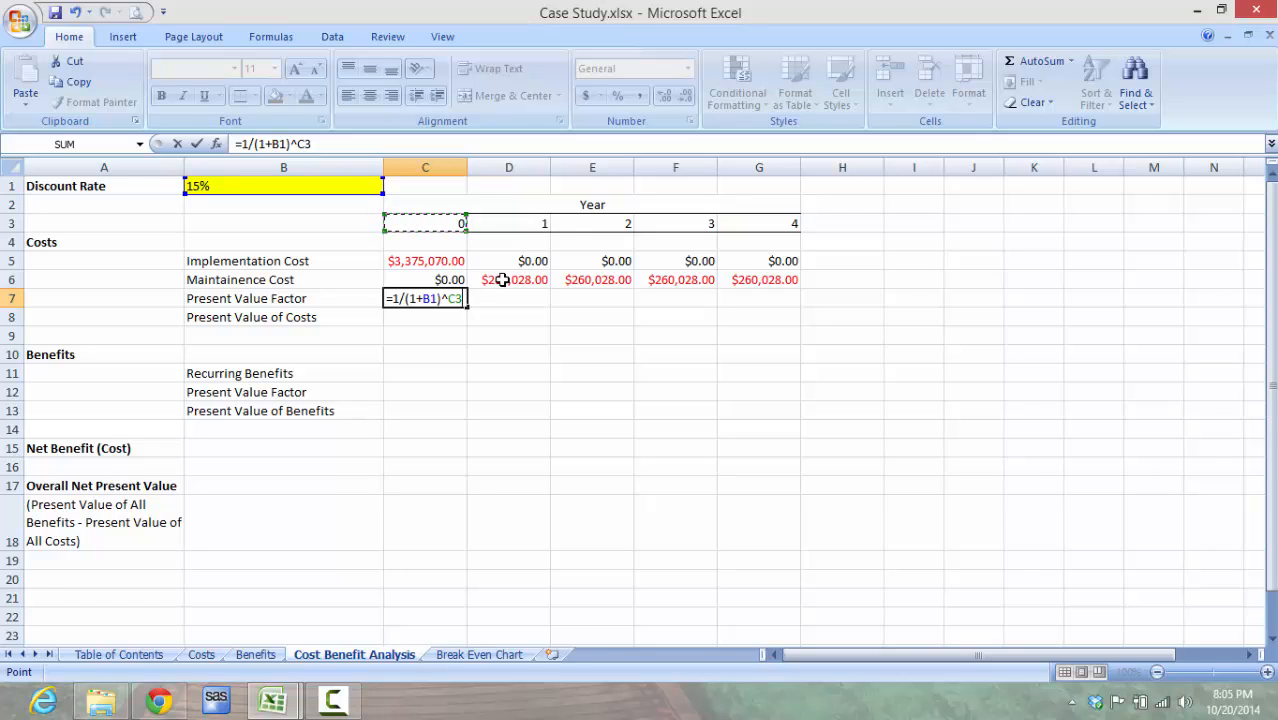
{"action": "key", "text": "Return"}
Step: Make the discount rate reference in C7 absolute so the formula reads =1/(1+$B$1)^C3
{"action": "key", "text": "Up"}
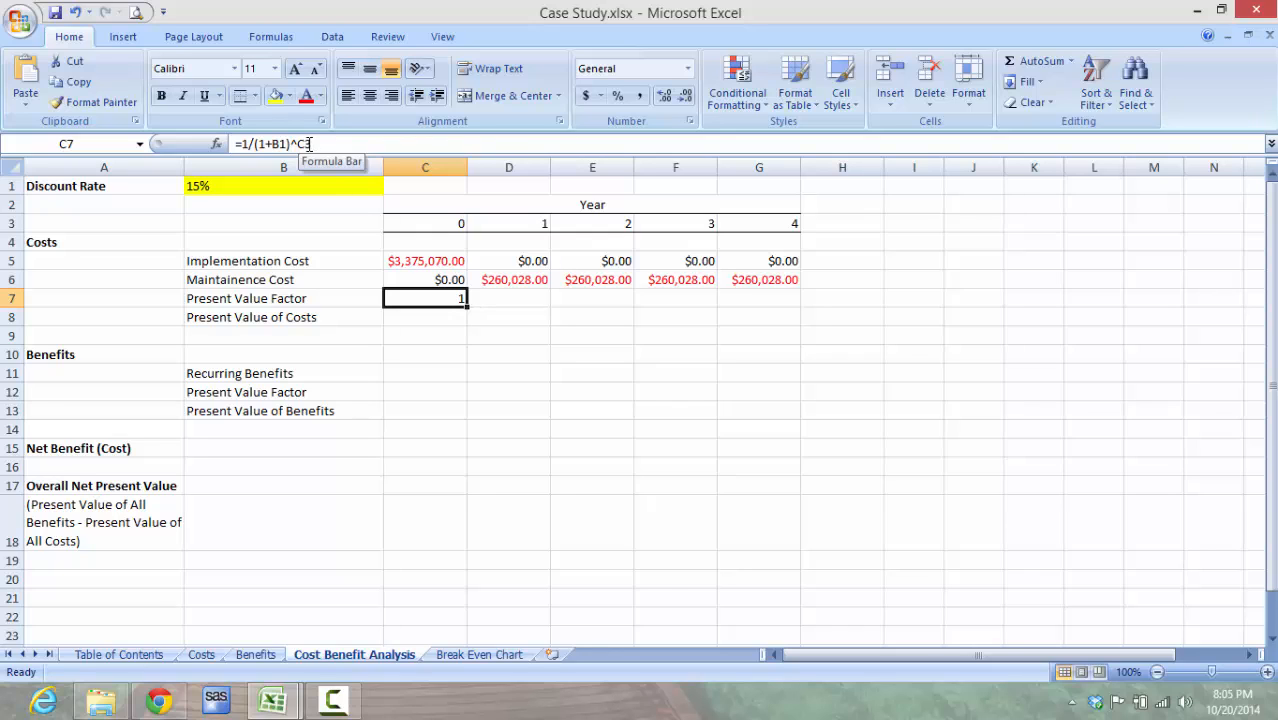
{"action": "left_click", "coordinate": [273, 143]}
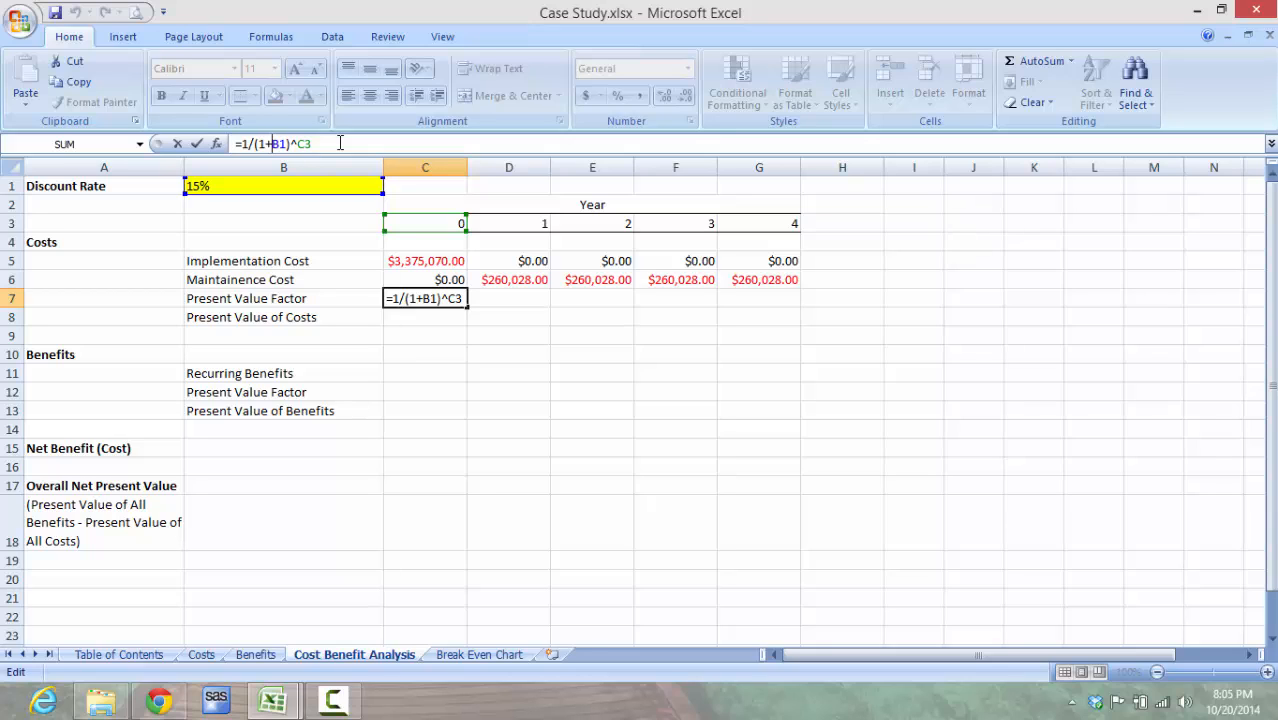
{"action": "type", "text": "$"}
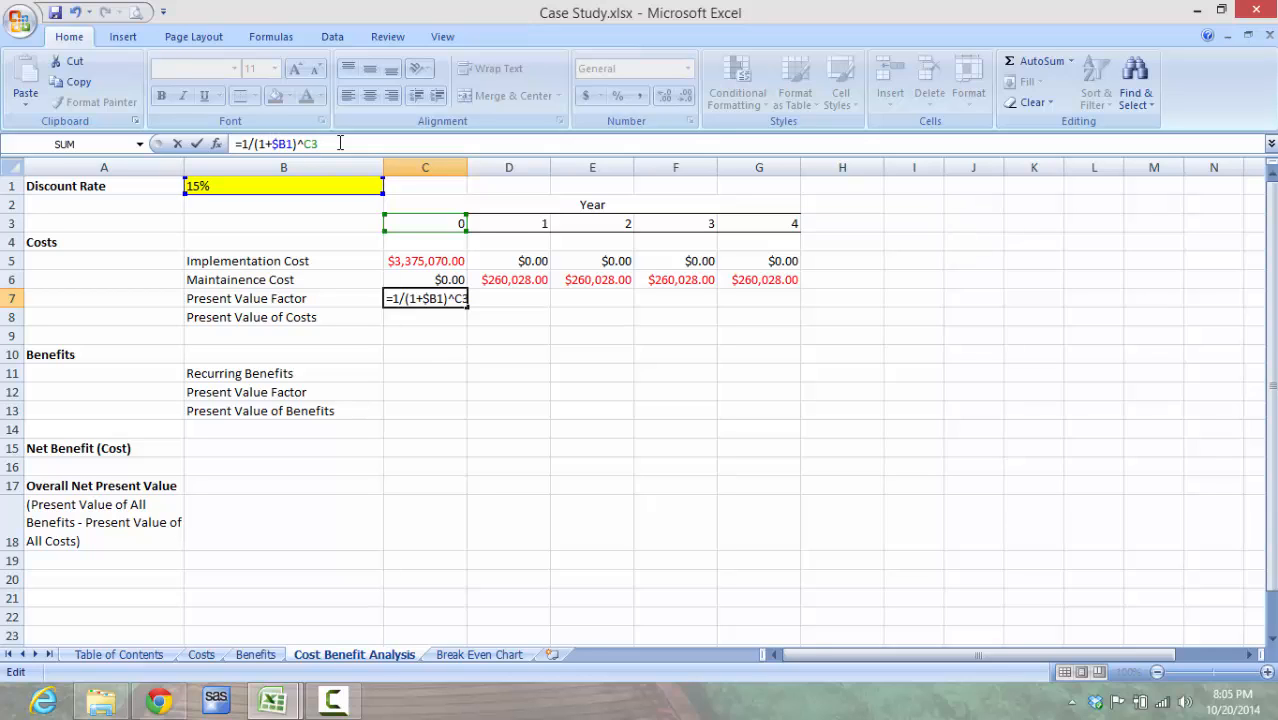
{"action": "key", "text": "Right"}
{"action": "type", "text": "$"}
{"action": "key", "text": "Return"}
{"action": "key", "text": "Up"}
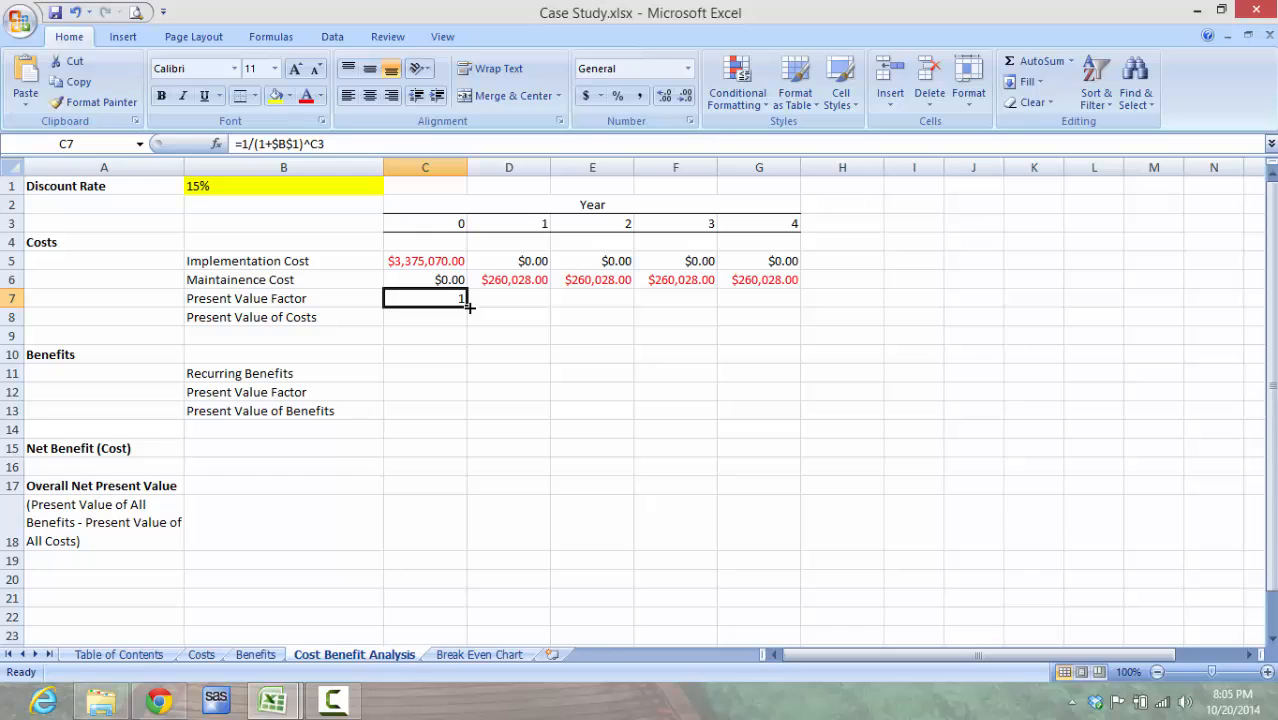
Step: Fill the Present Value Factor formula from C7 across to G7 and check the copied formulas for Years 1 to 4
{"action": "left_click_drag", "start_coordinate": [468, 307], "coordinate": [765, 299]}
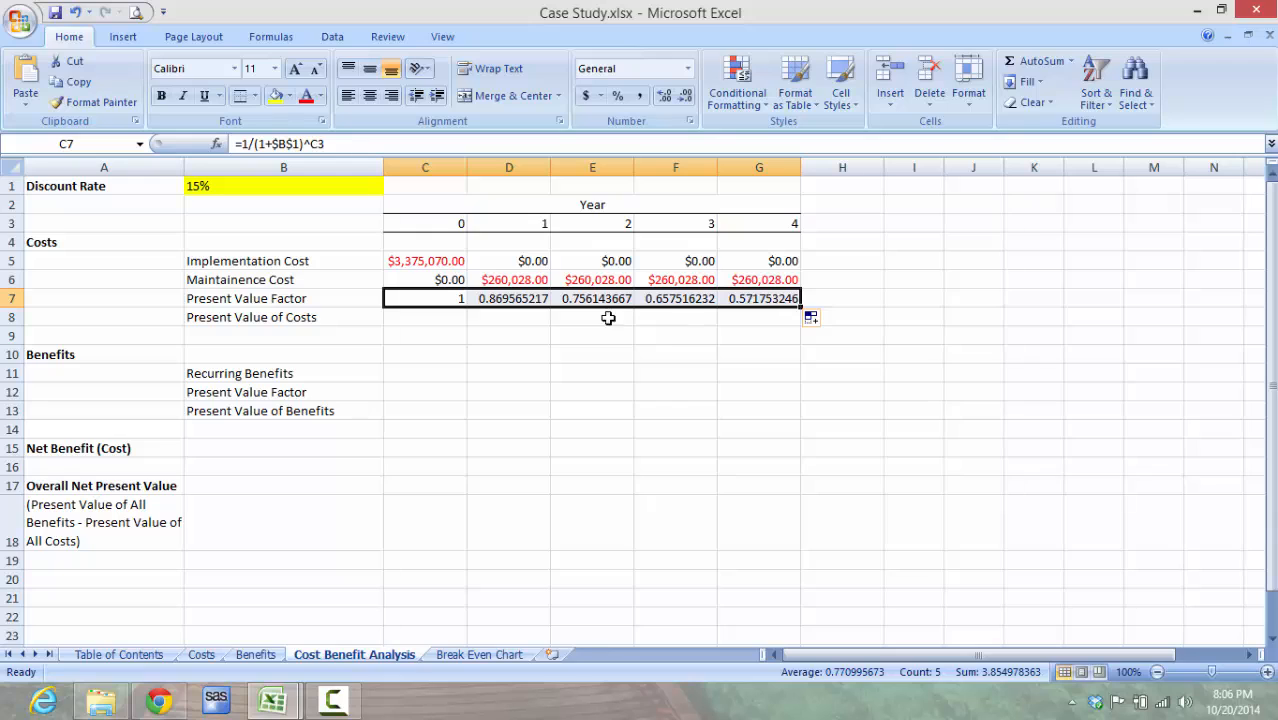
{"action": "left_click", "coordinate": [535, 298]}
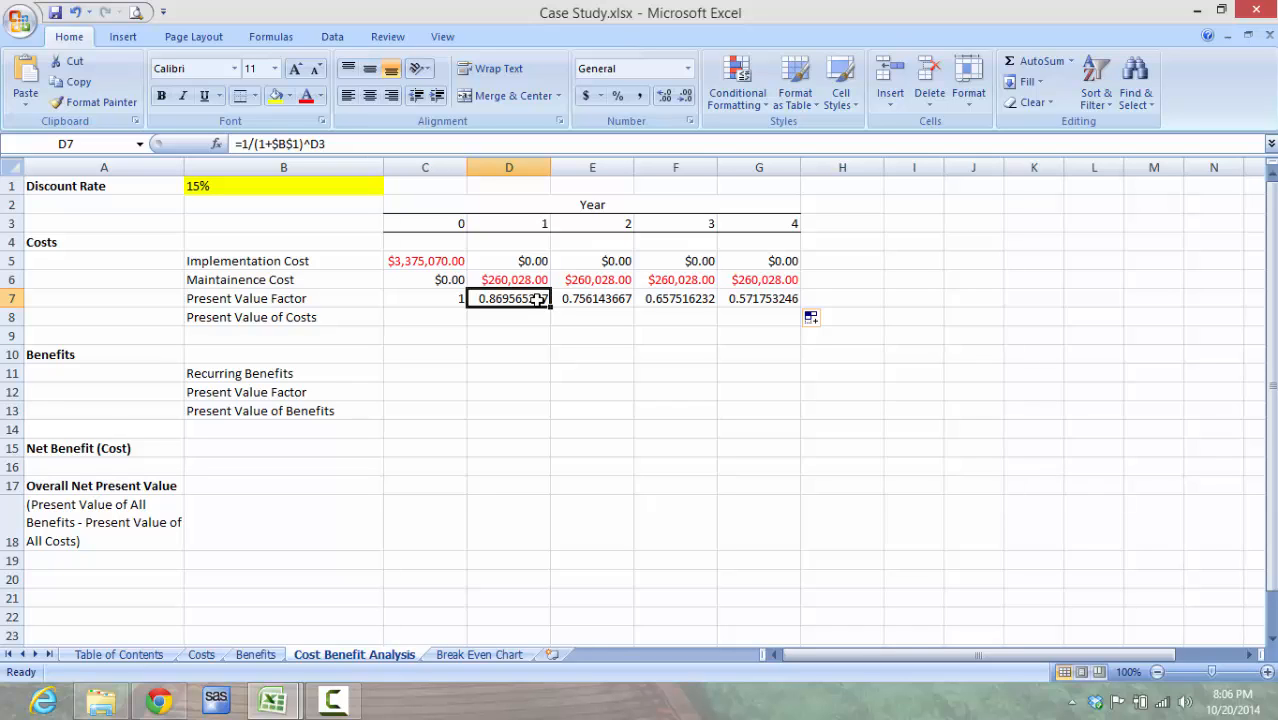
{"action": "left_click", "coordinate": [577, 298]}
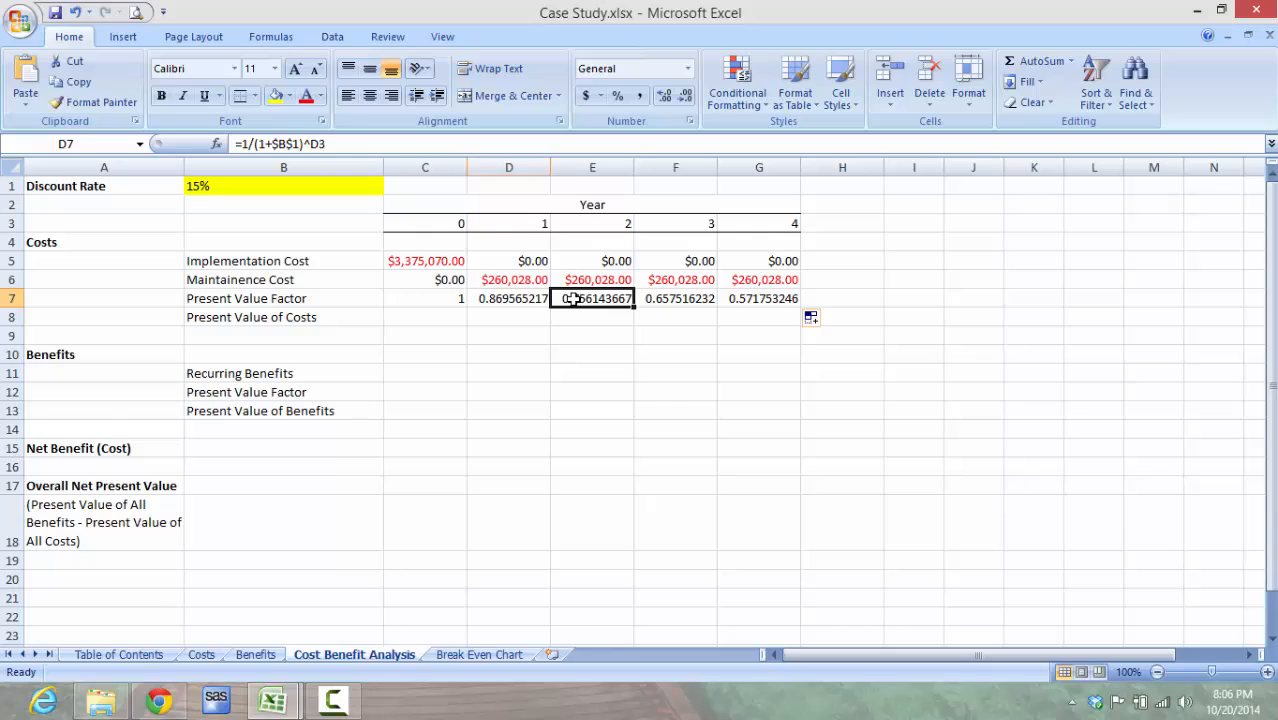
{"action": "left_click", "coordinate": [652, 298]}
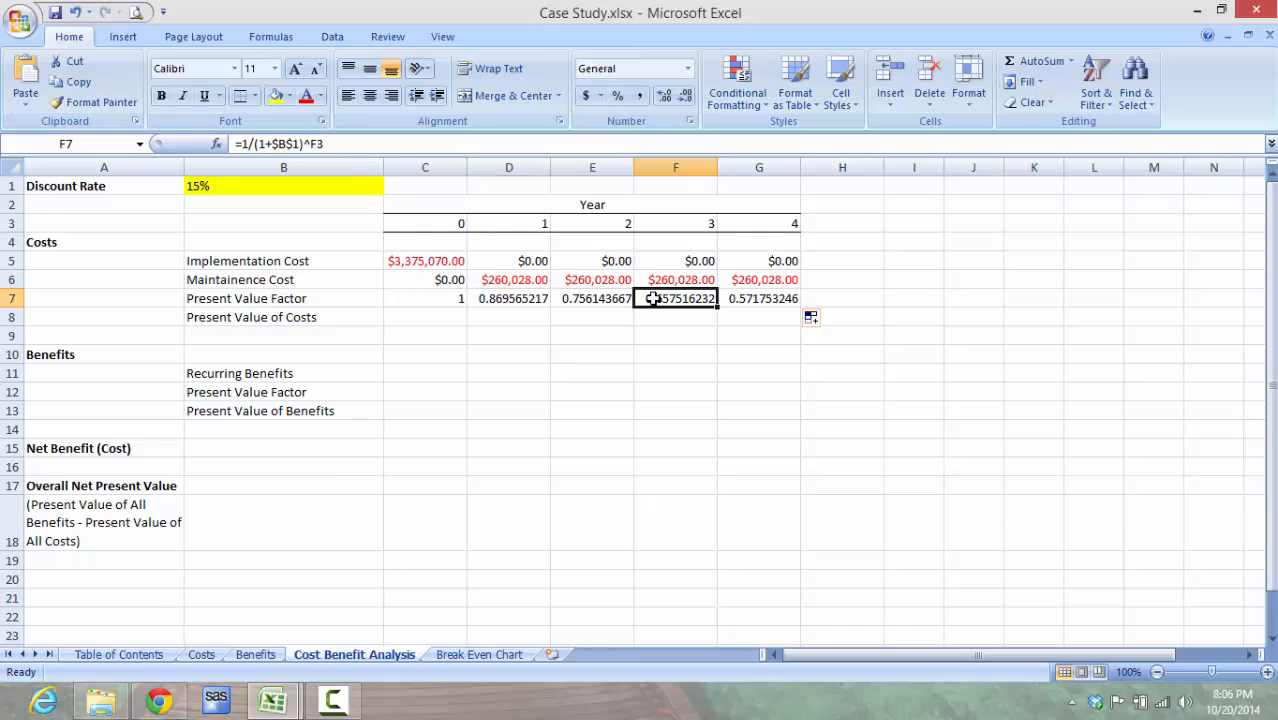
{"action": "left_click", "coordinate": [732, 298]}
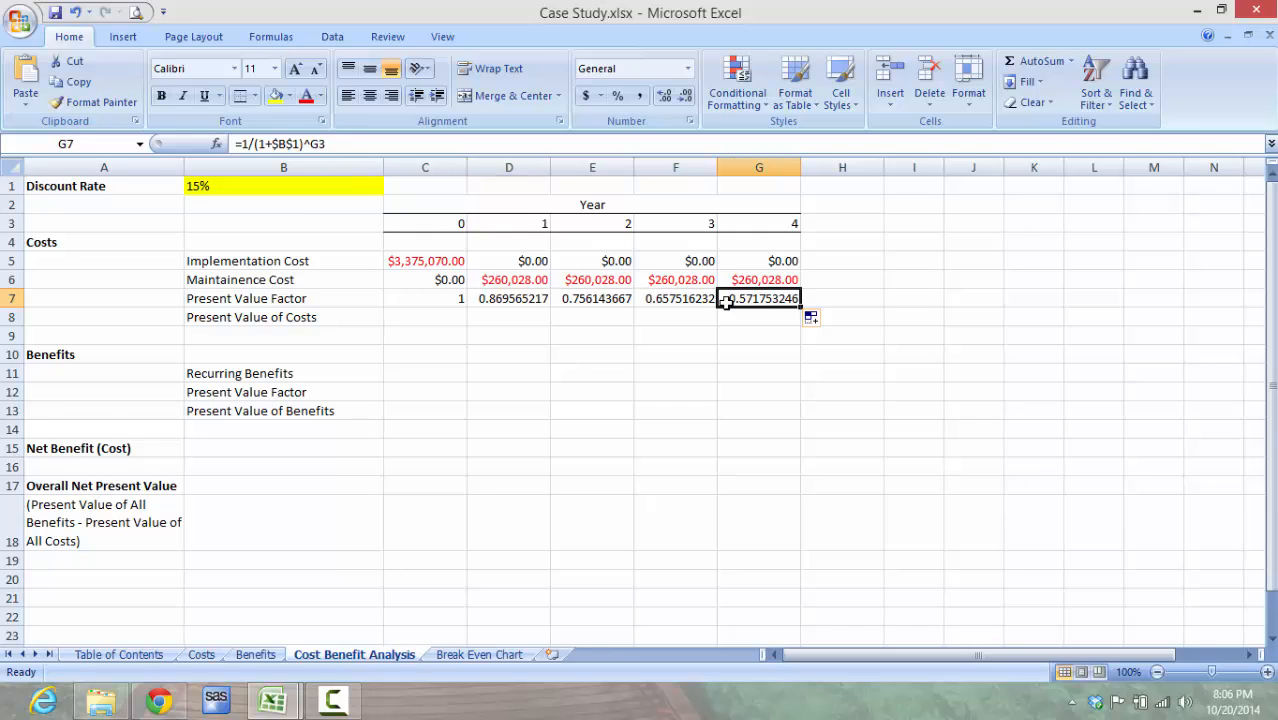
Step: Calculate the Year 0 Present Value of Costs in C8 with =C7*(C5+C6) and fill the formula across to G8
{"action": "left_click", "coordinate": [445, 319]}
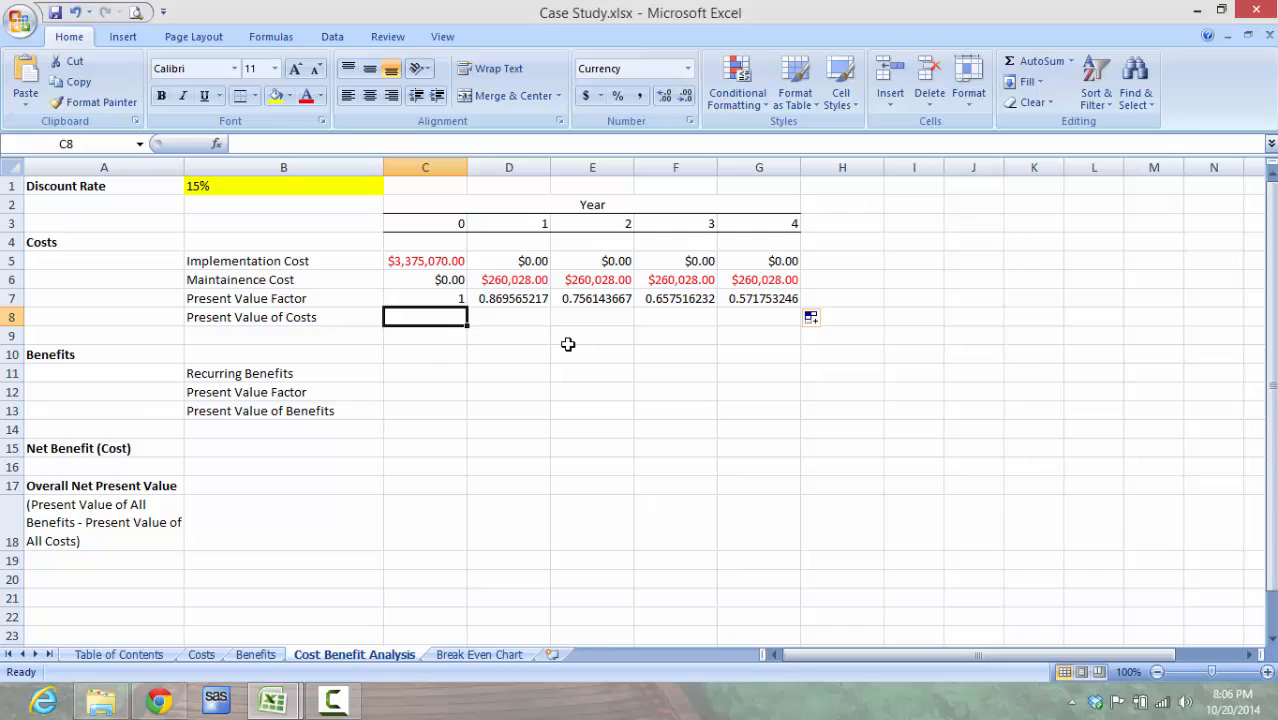
{"action": "type", "text": "="}
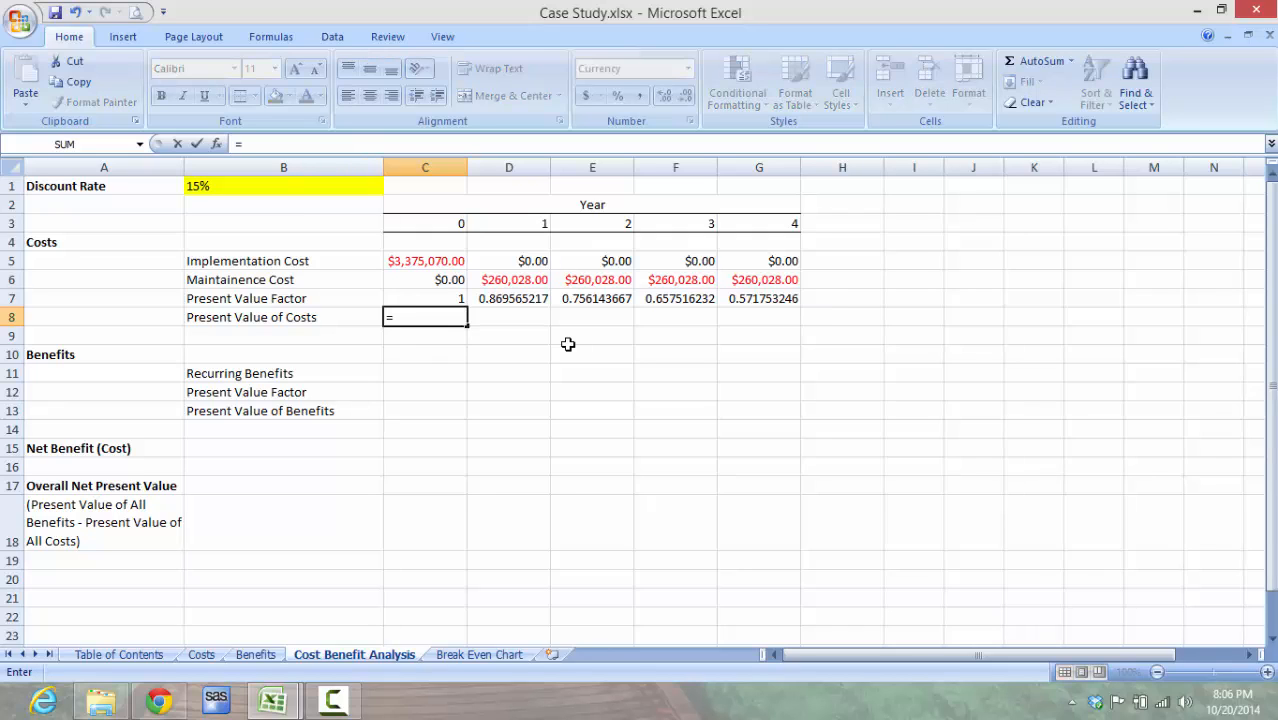
{"action": "left_click", "coordinate": [449, 301]}
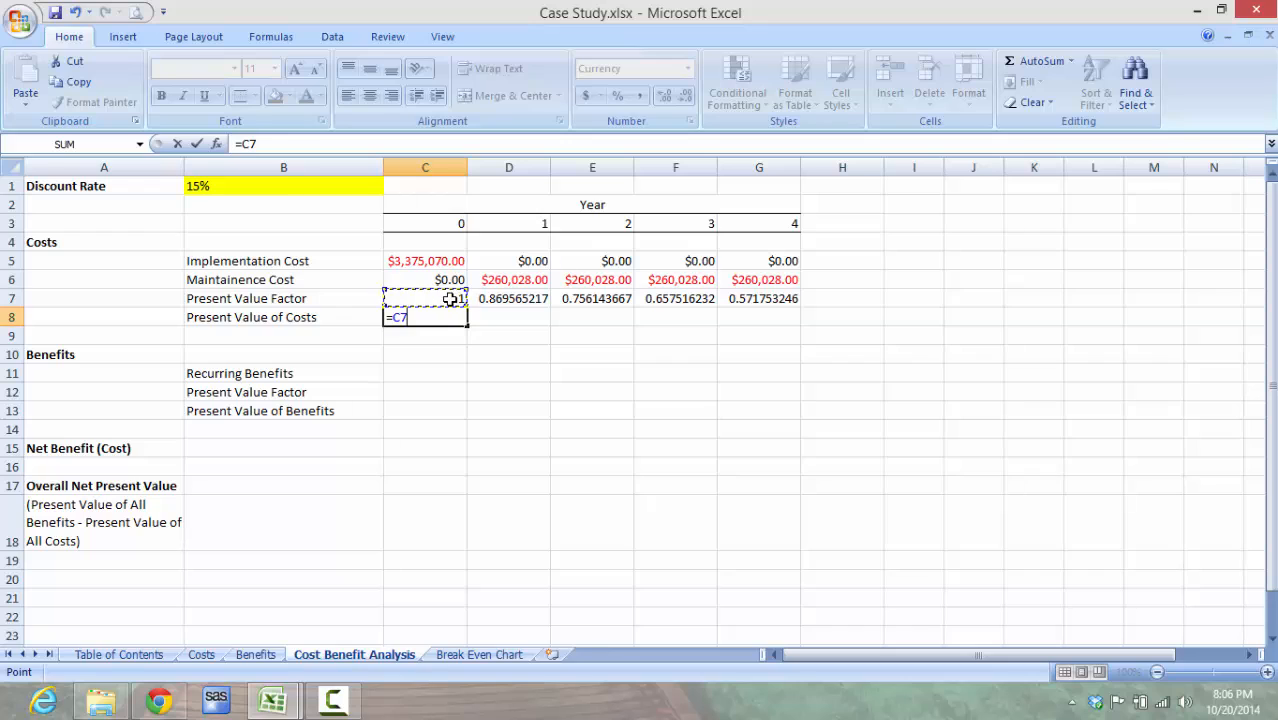
{"action": "type", "text": "*("}
{"action": "left_click", "coordinate": [443, 264]}
{"action": "type", "text": "+"}
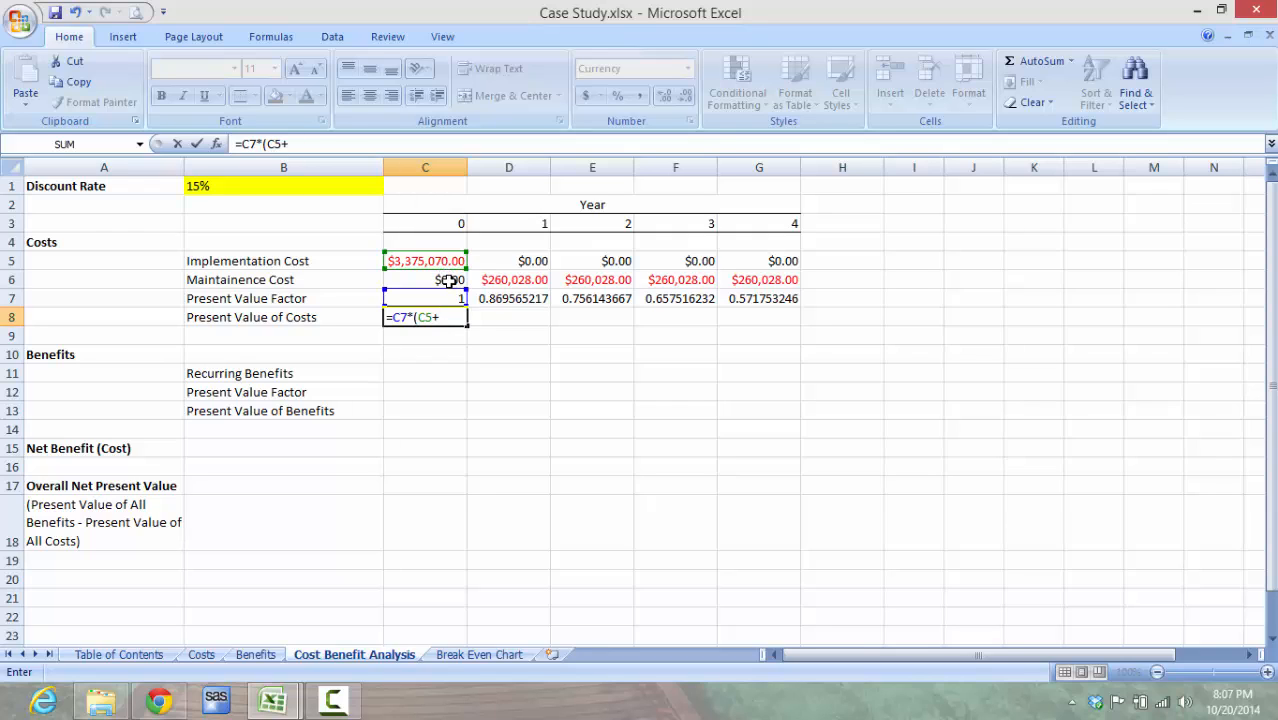
{"action": "left_click", "coordinate": [449, 280]}
{"action": "type", "text": ")"}
{"action": "key", "text": "Return"}
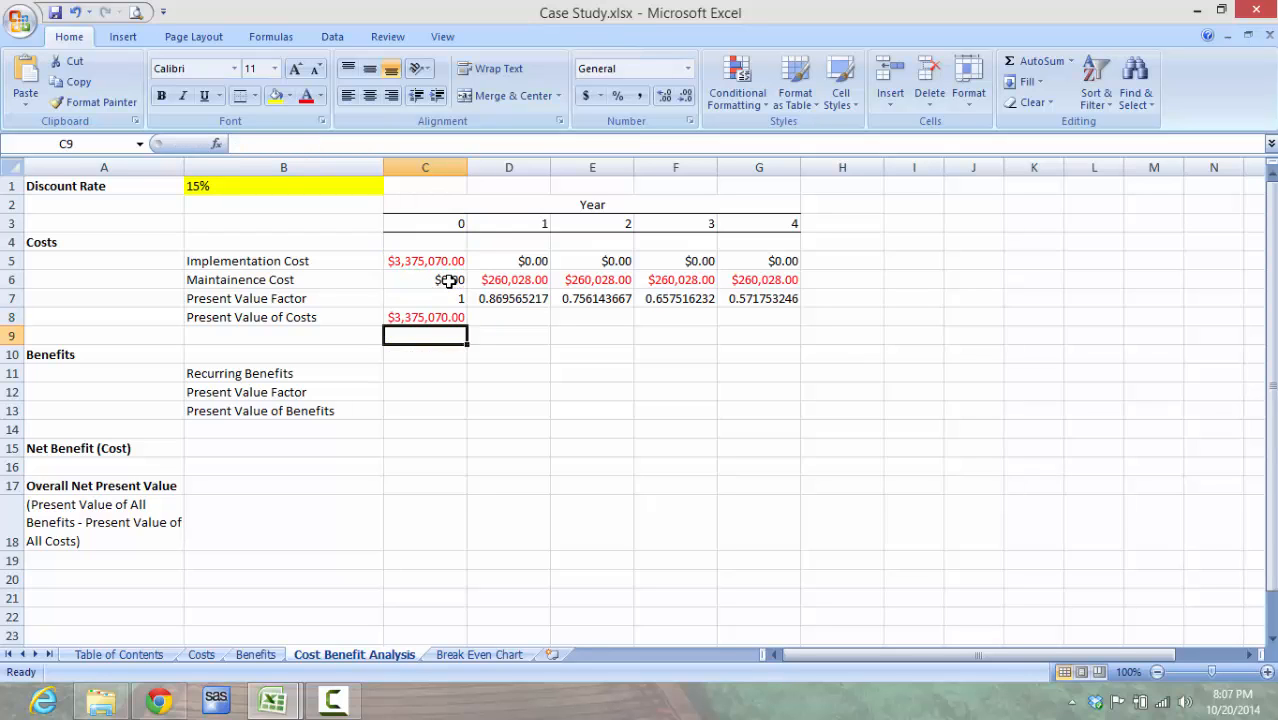
{"action": "key", "text": "Up"}
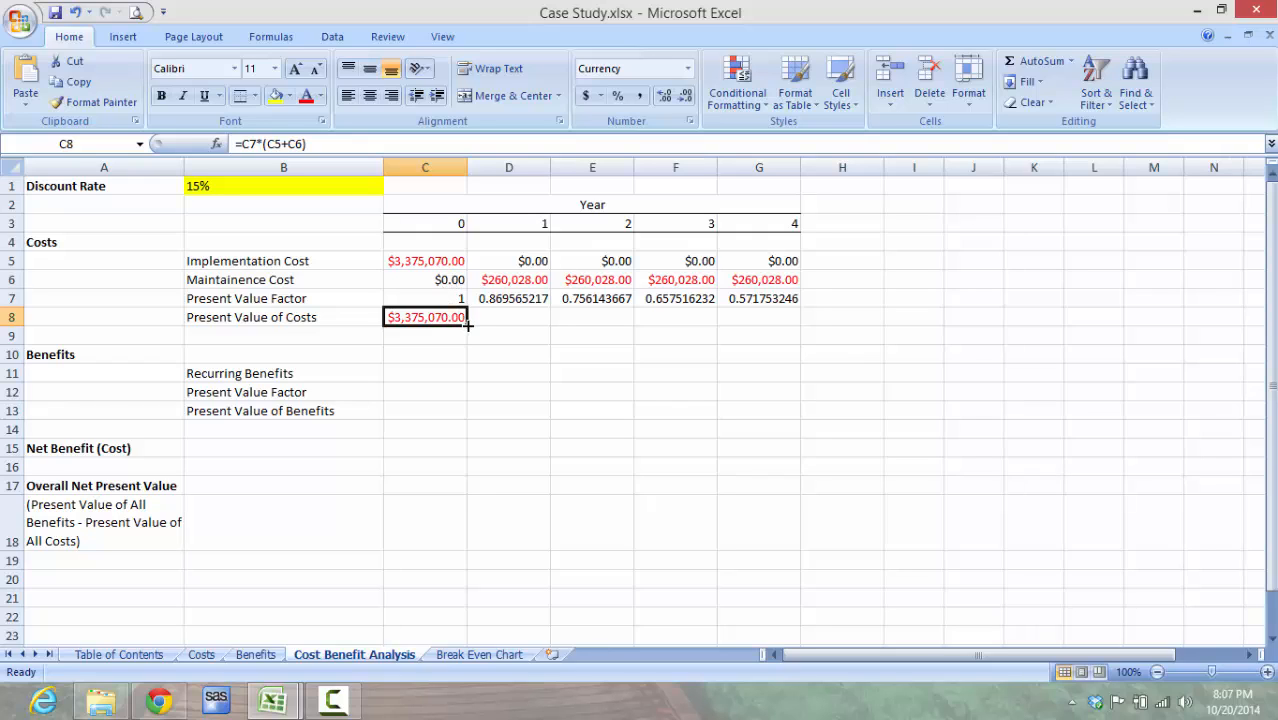
{"action": "left_click_drag", "start_coordinate": [467, 324], "coordinate": [780, 311]}
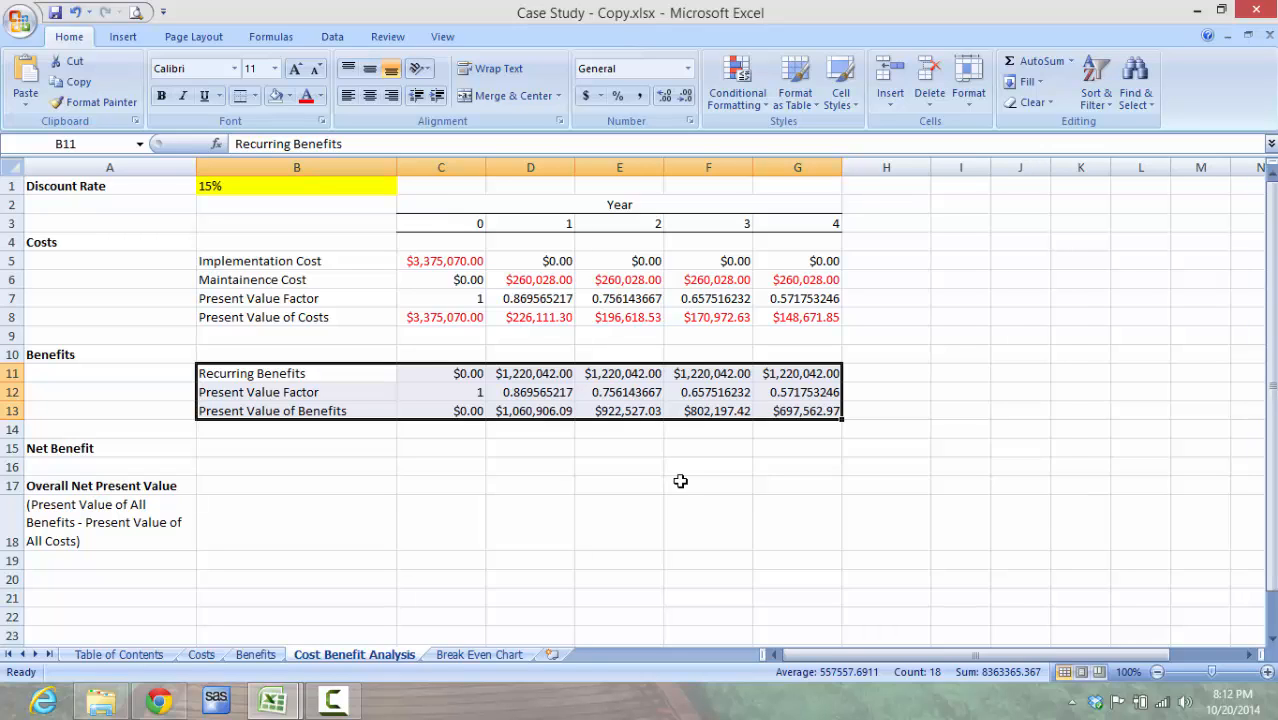
Step: Calculate the Year 0 Net Benefit in C15 with =C8+C13 and fill the formula across to G15
{"action": "left_click", "coordinate": [456, 449]}
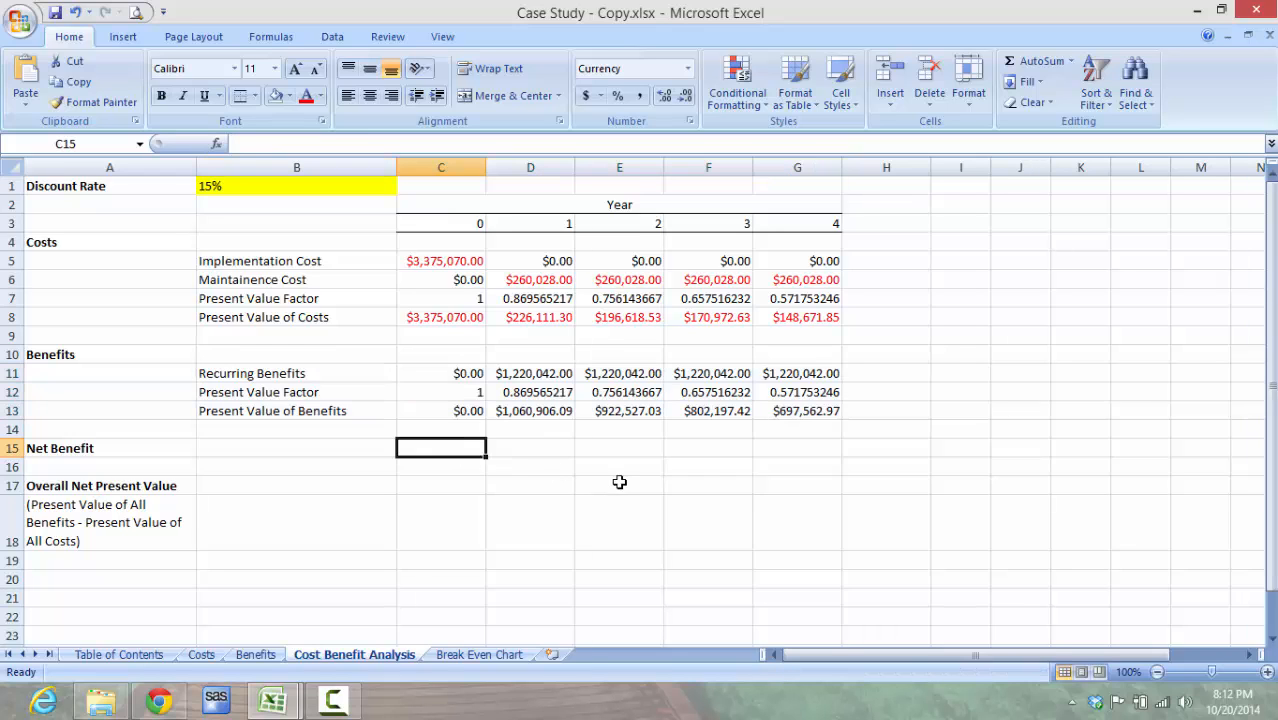
{"action": "type", "text": "="}
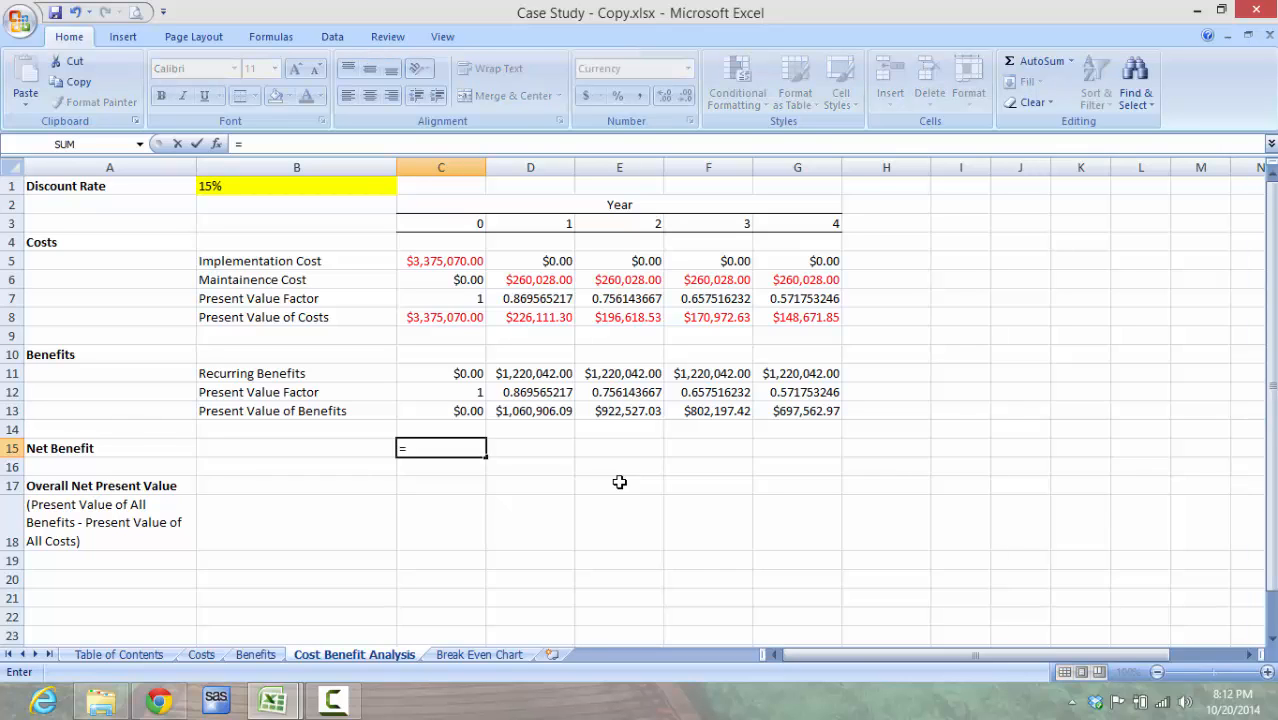
{"action": "left_click", "coordinate": [476, 321]}
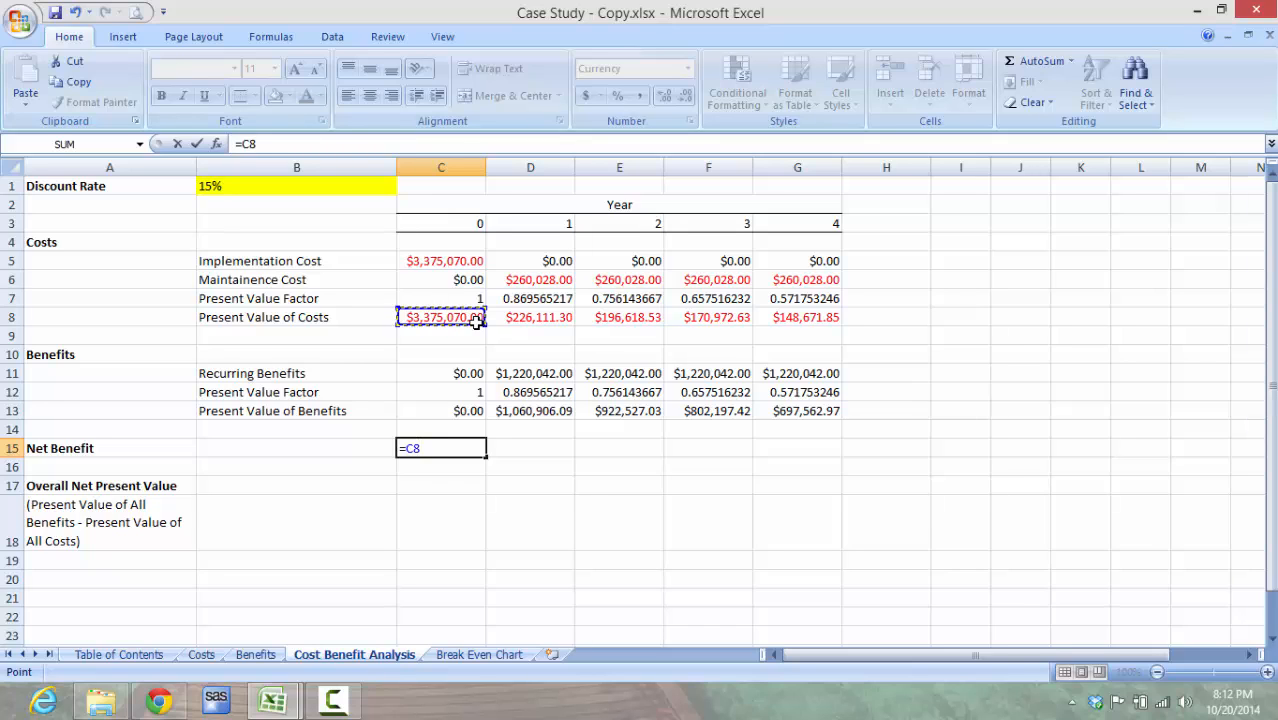
{"action": "type", "text": "+"}
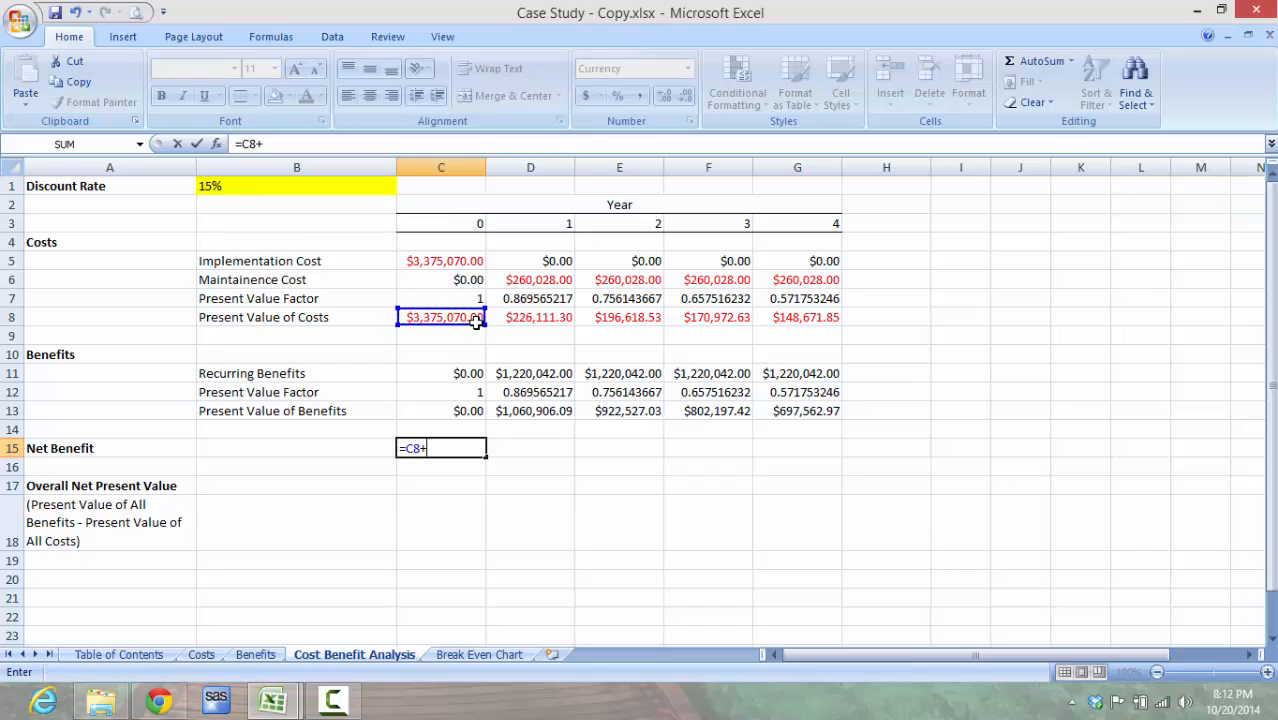
{"action": "left_click", "coordinate": [474, 411]}
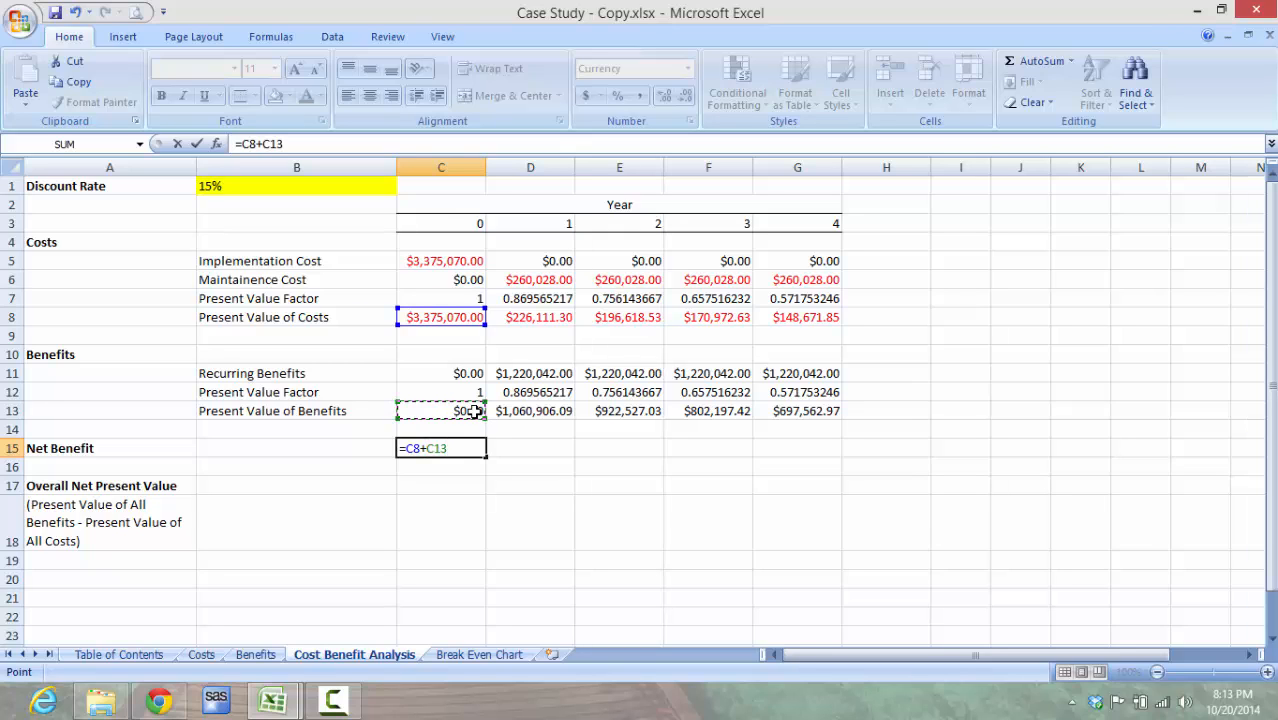
{"action": "key", "text": "Return"}
{"action": "key", "text": "Up"}
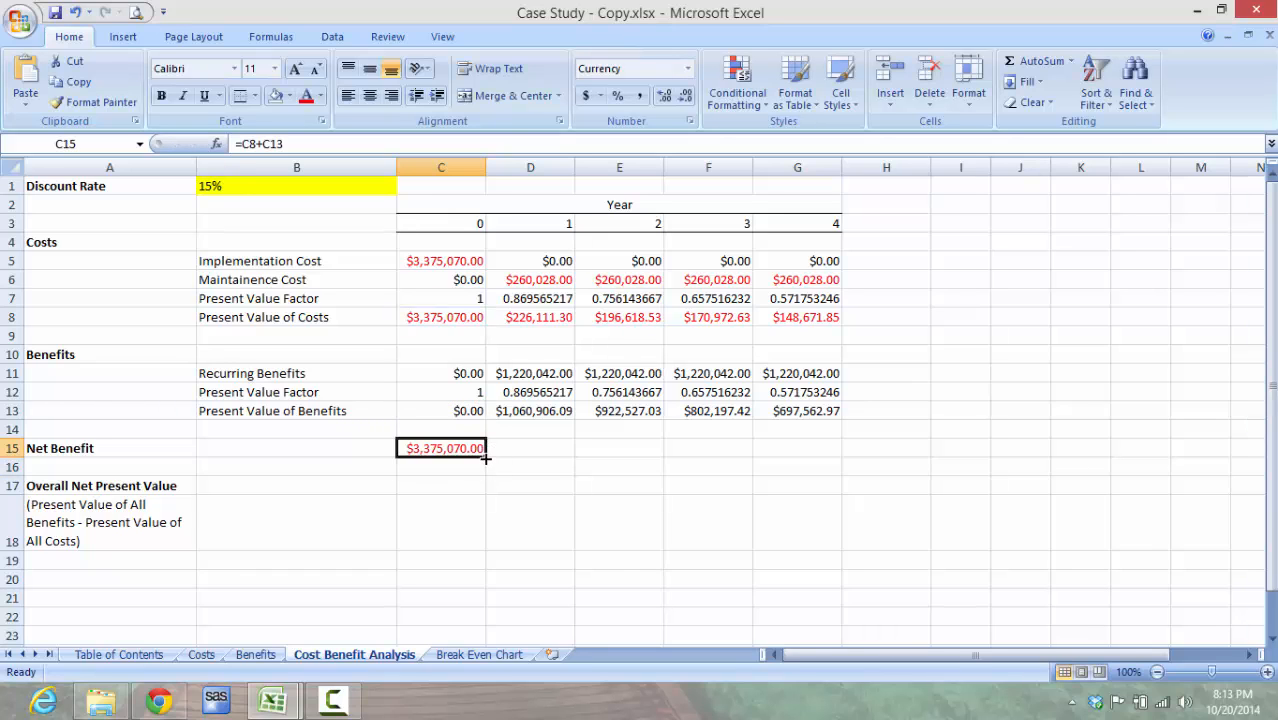
{"action": "left_click_drag", "start_coordinate": [485, 455], "coordinate": [830, 452]}
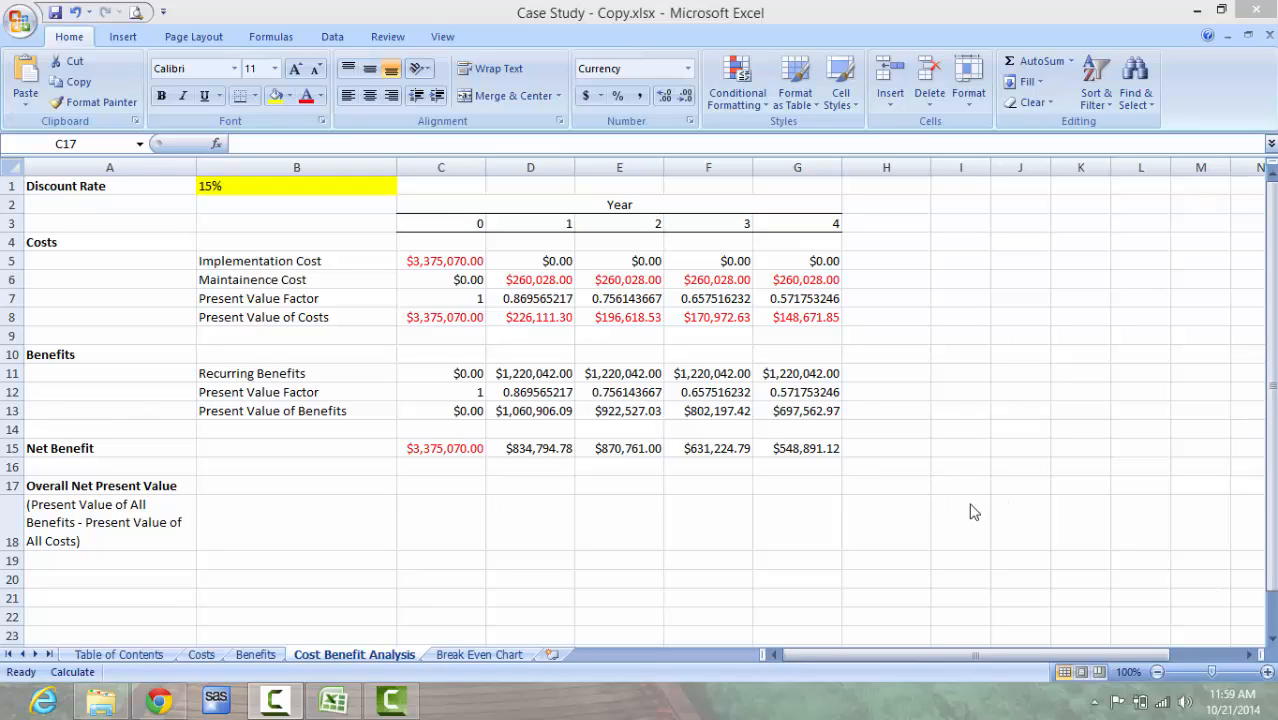
Step: Set the Year 0 Overall Net Present Value in C17 to the Year 0 Net Benefit with =C15
{"action": "left_click", "coordinate": [462, 487]}
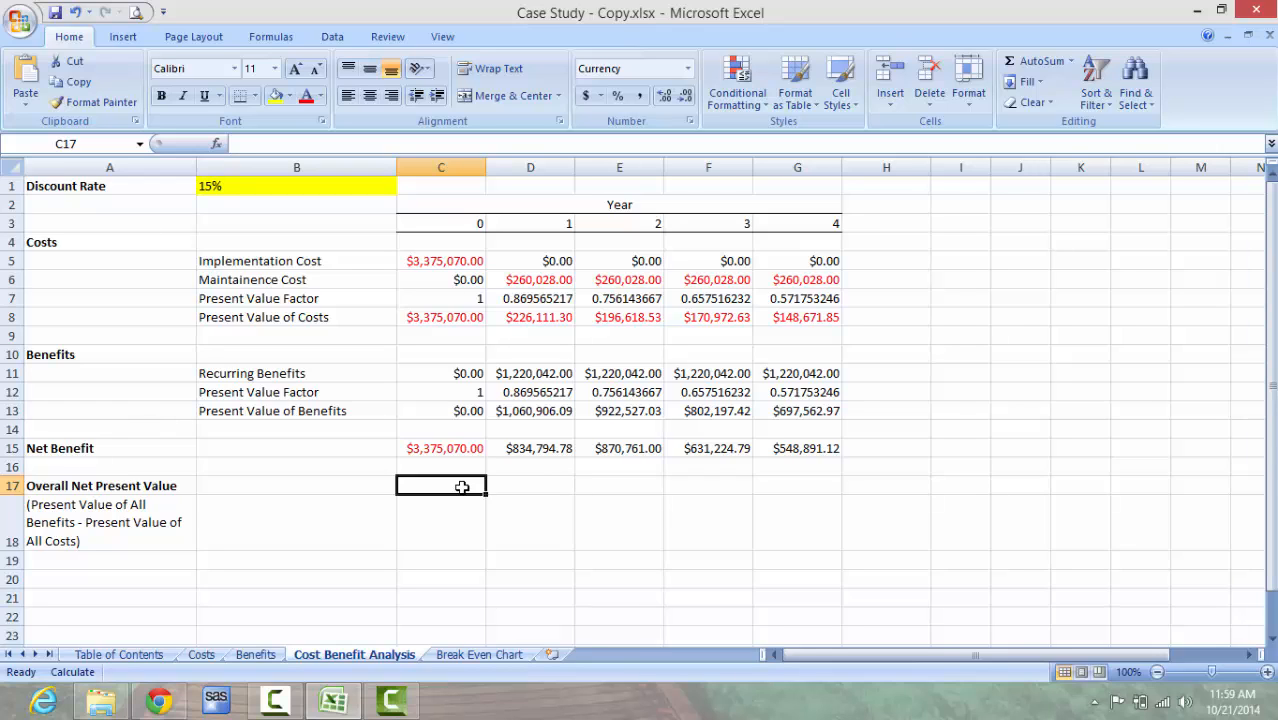
{"action": "type", "text": "="}
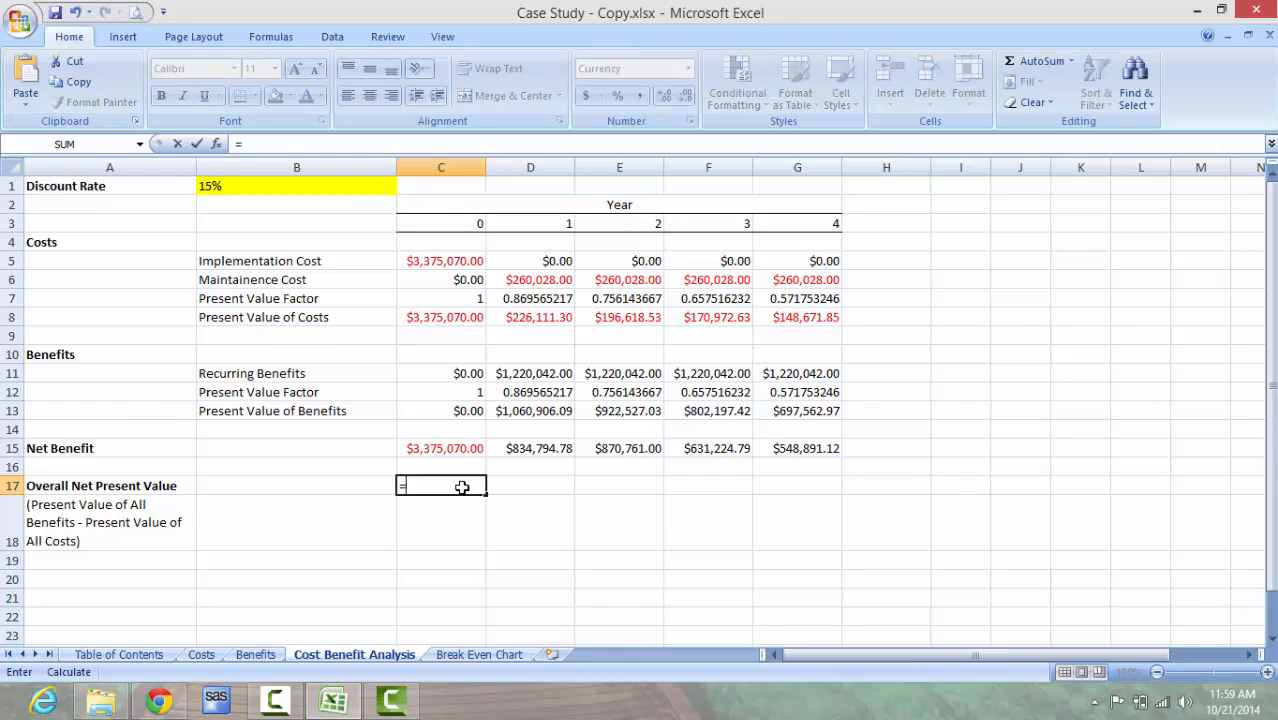
{"action": "left_click", "coordinate": [450, 452]}
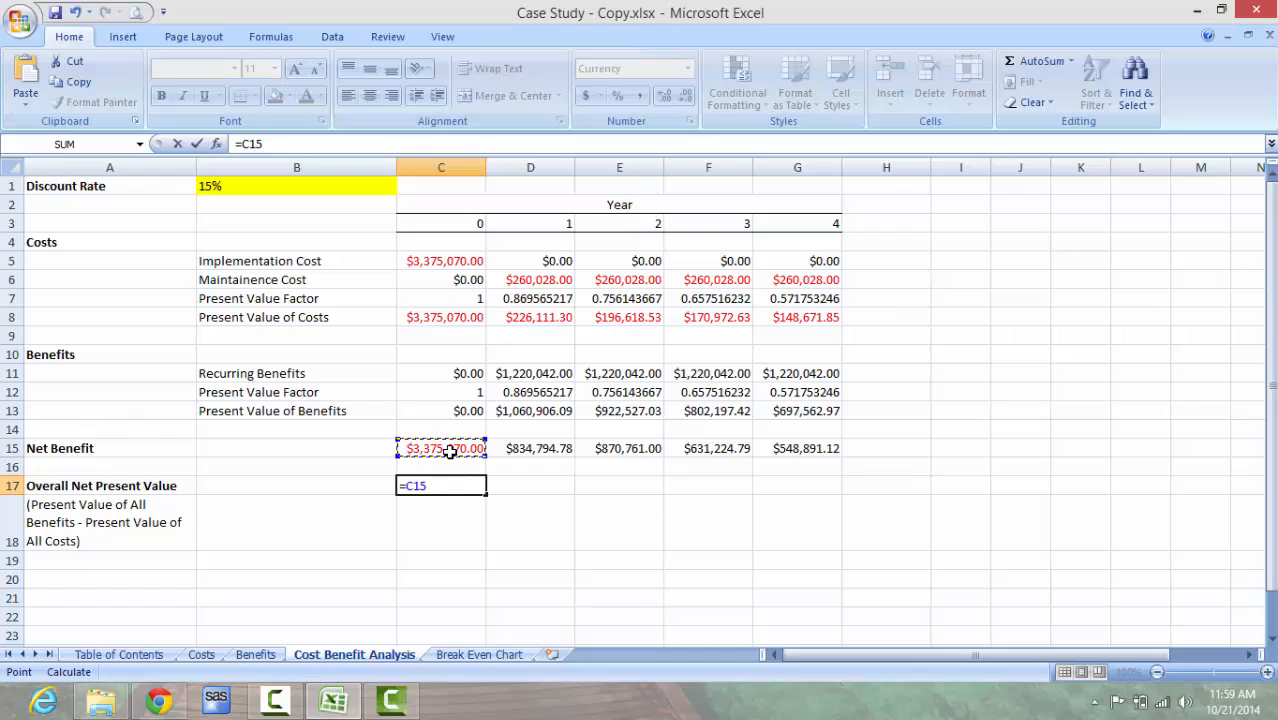
{"action": "key", "text": "Return"}
{"action": "key", "text": "Up"}
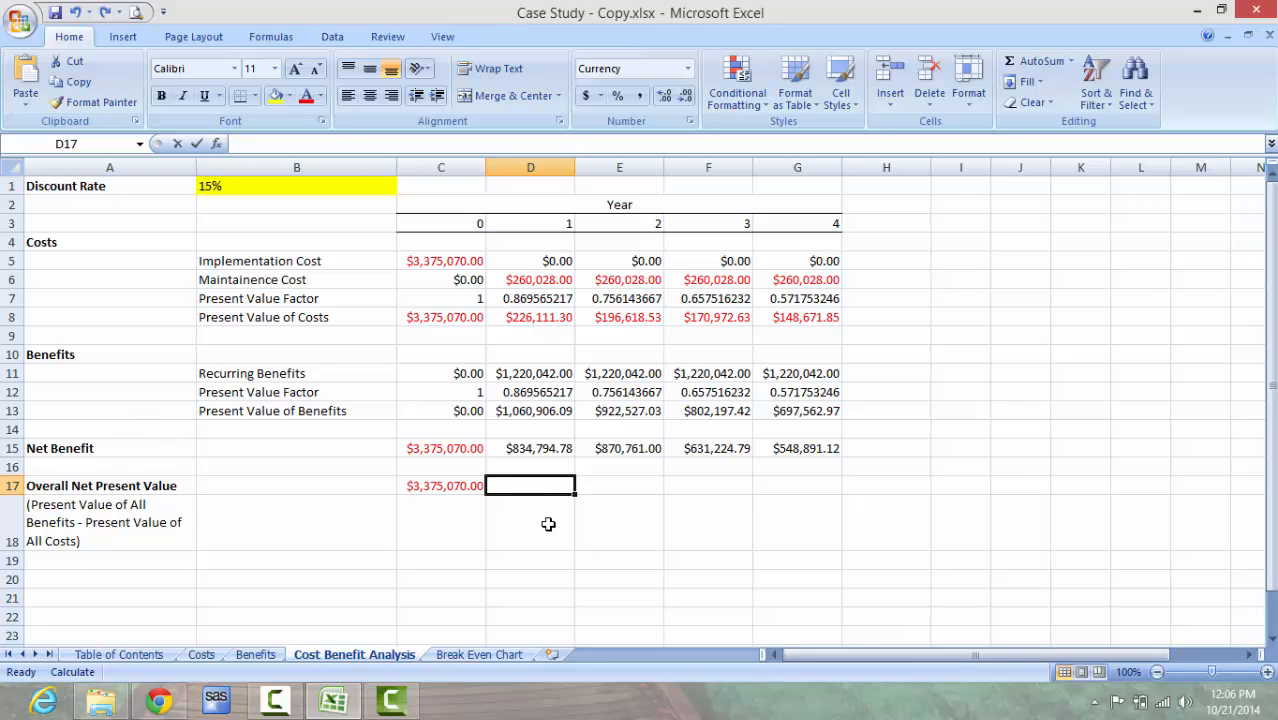
Step: Write the Year 1 Overall Net Present Value formula in D17 as =SUM(C8:D8)+SUM(C13:D13)
{"action": "type", "text": "=sum"}
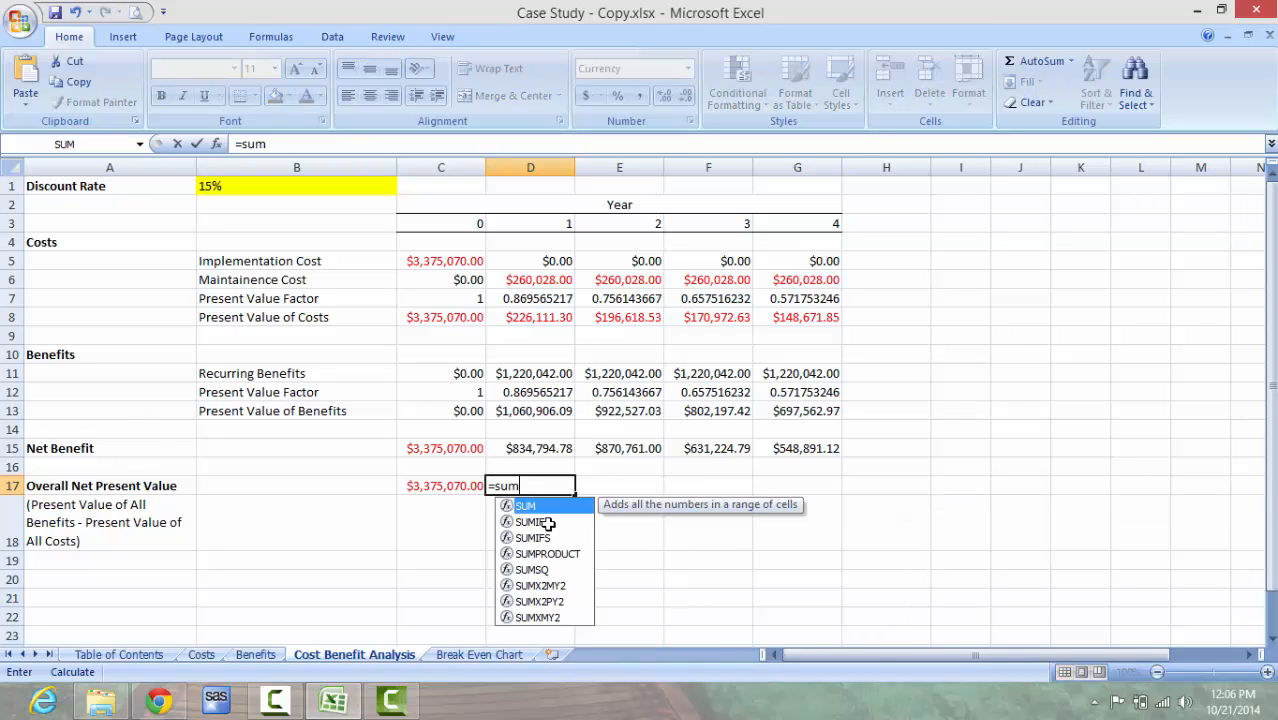
{"action": "key", "text": "Tab"}
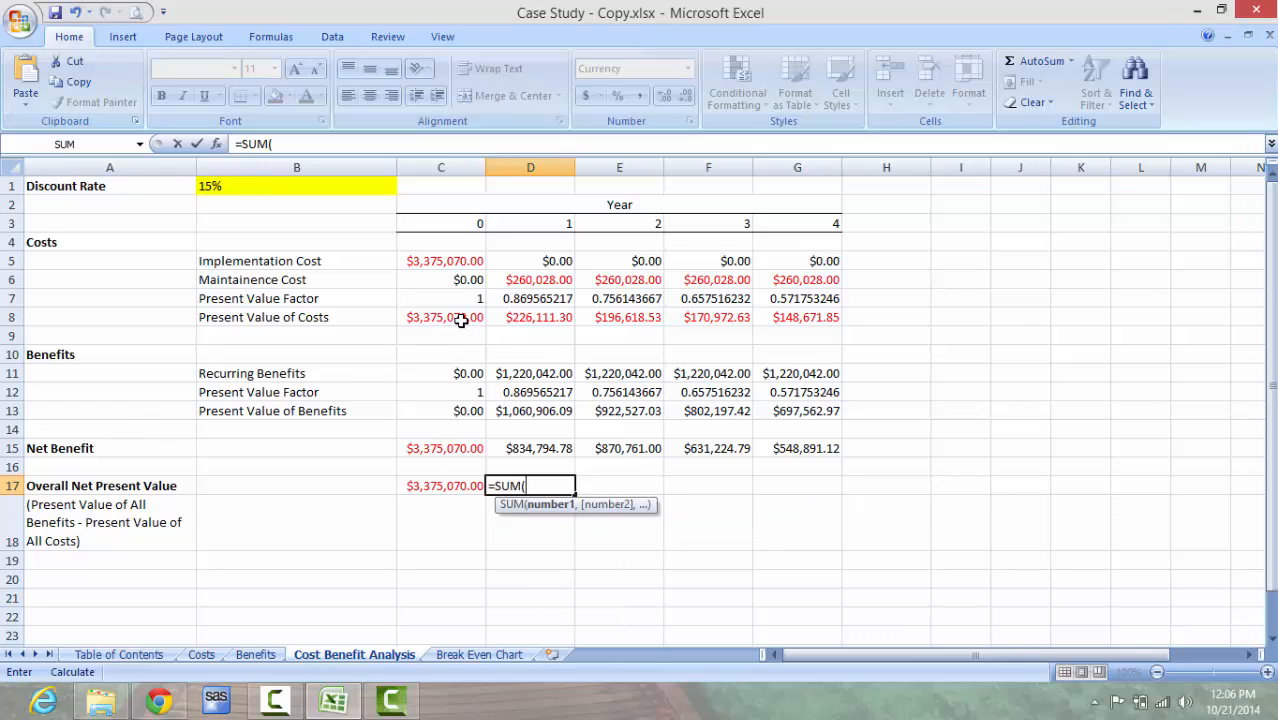
{"action": "left_click_drag", "start_coordinate": [461, 320], "coordinate": [509, 318]}
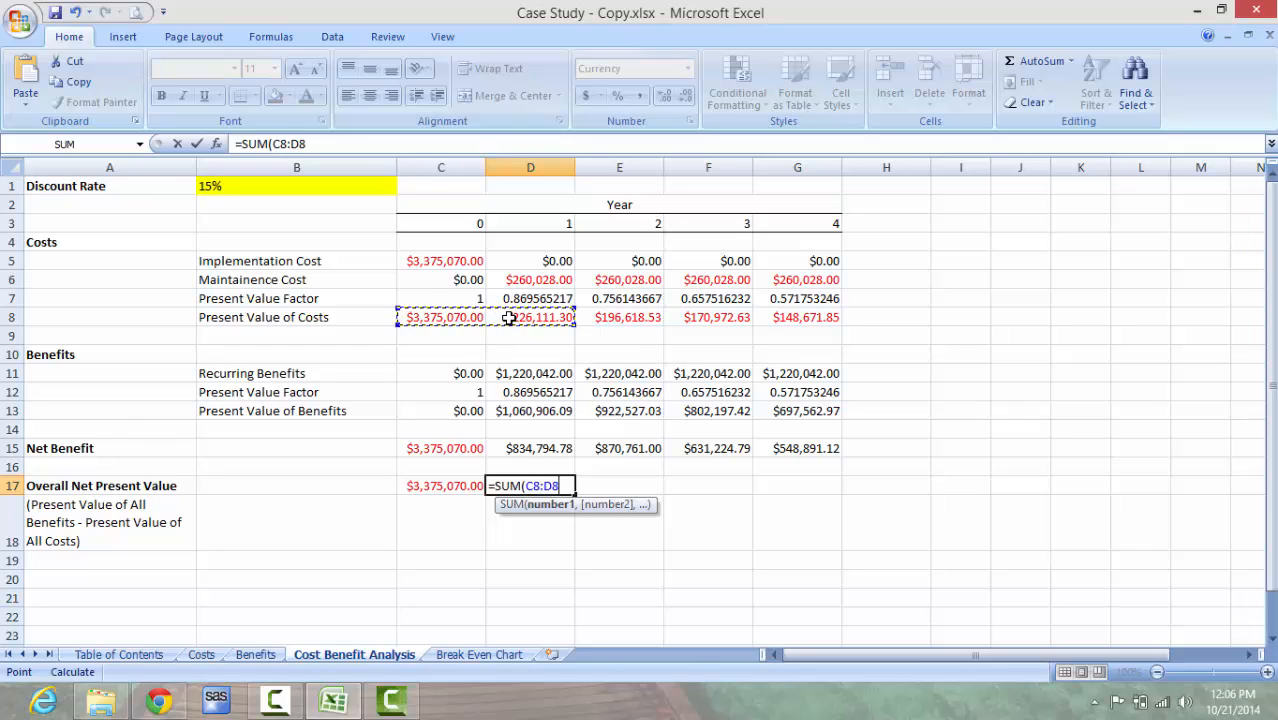
{"action": "type", "text": ")"}
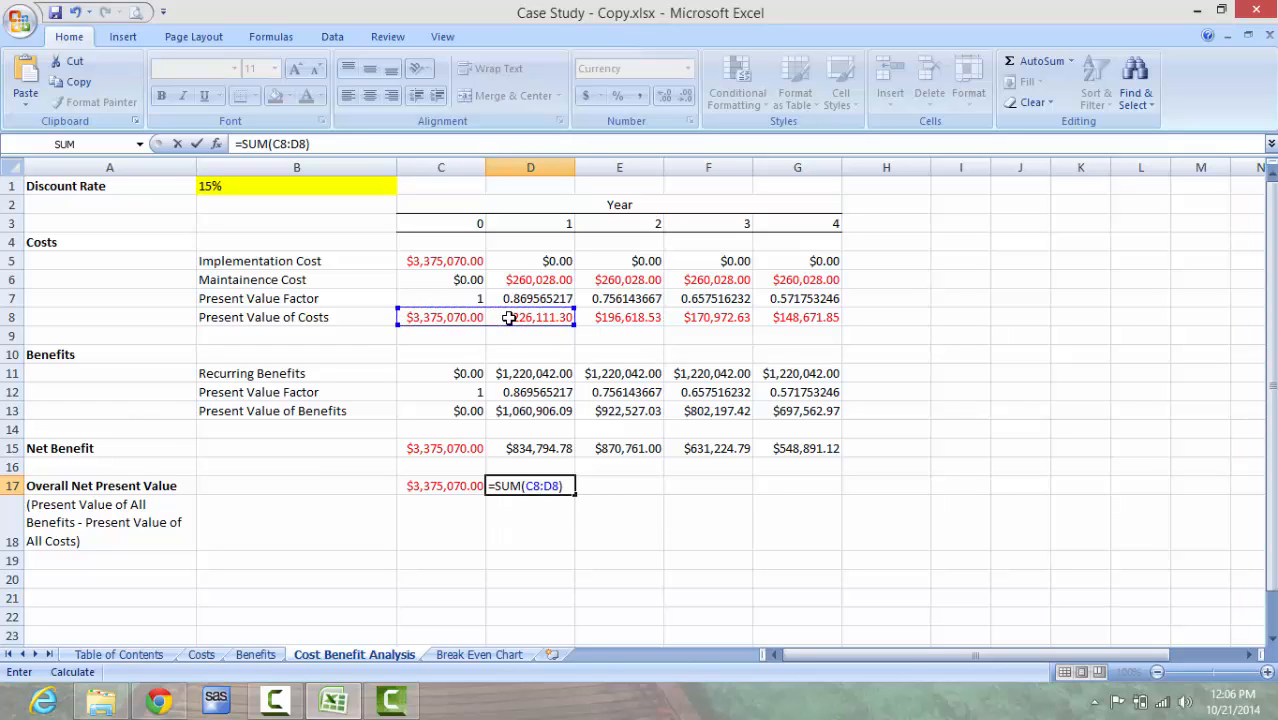
{"action": "type", "text": "+sum"}
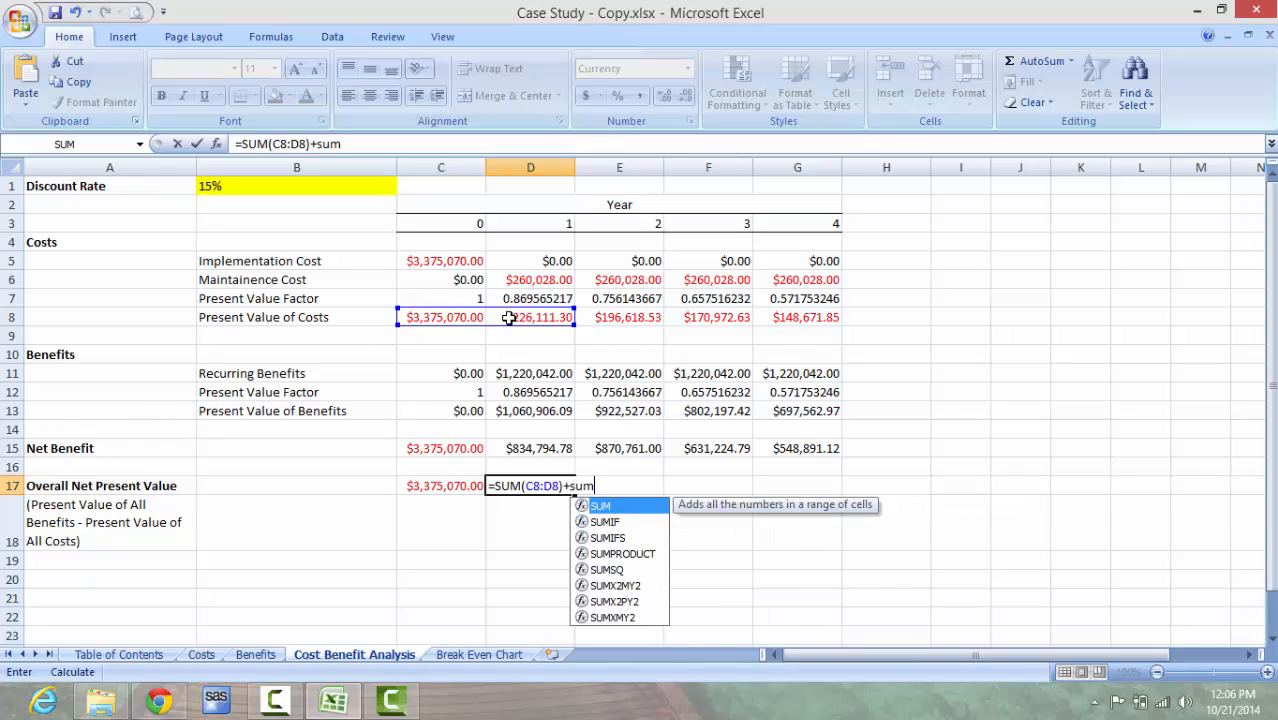
{"action": "key", "text": "Tab"}
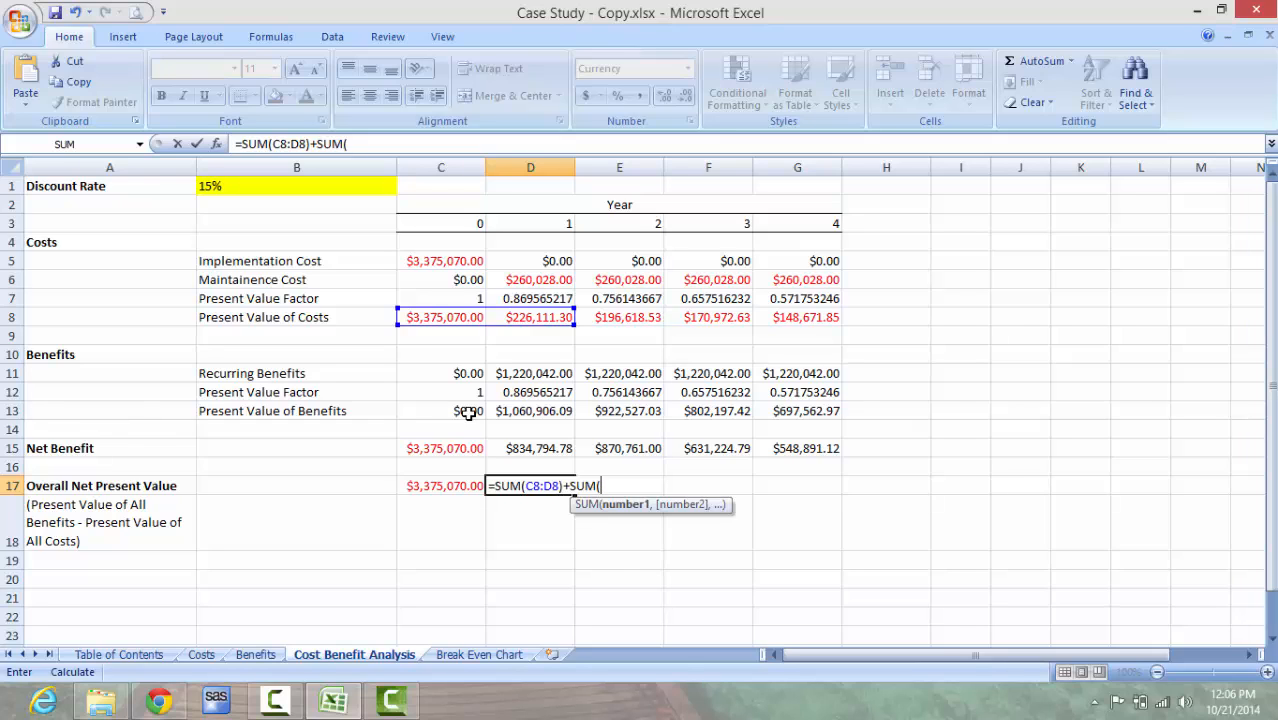
{"action": "left_click_drag", "start_coordinate": [468, 413], "coordinate": [518, 413]}
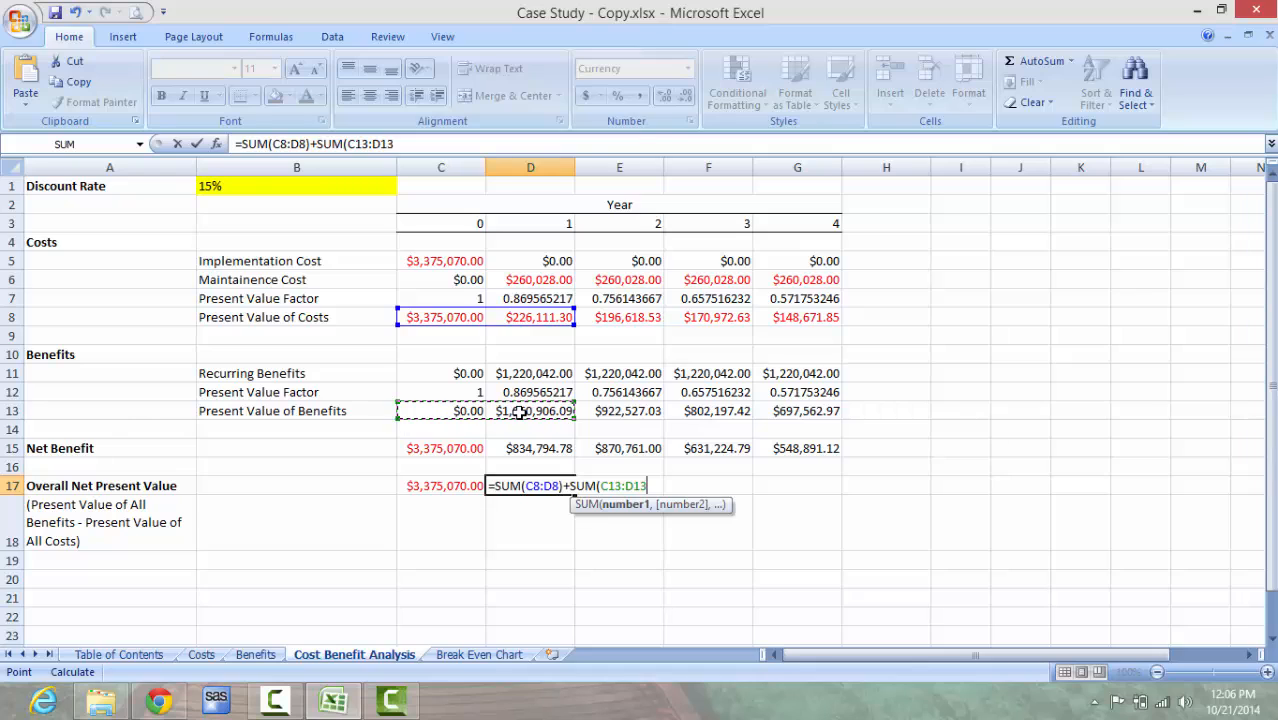
{"action": "type", "text": ")"}
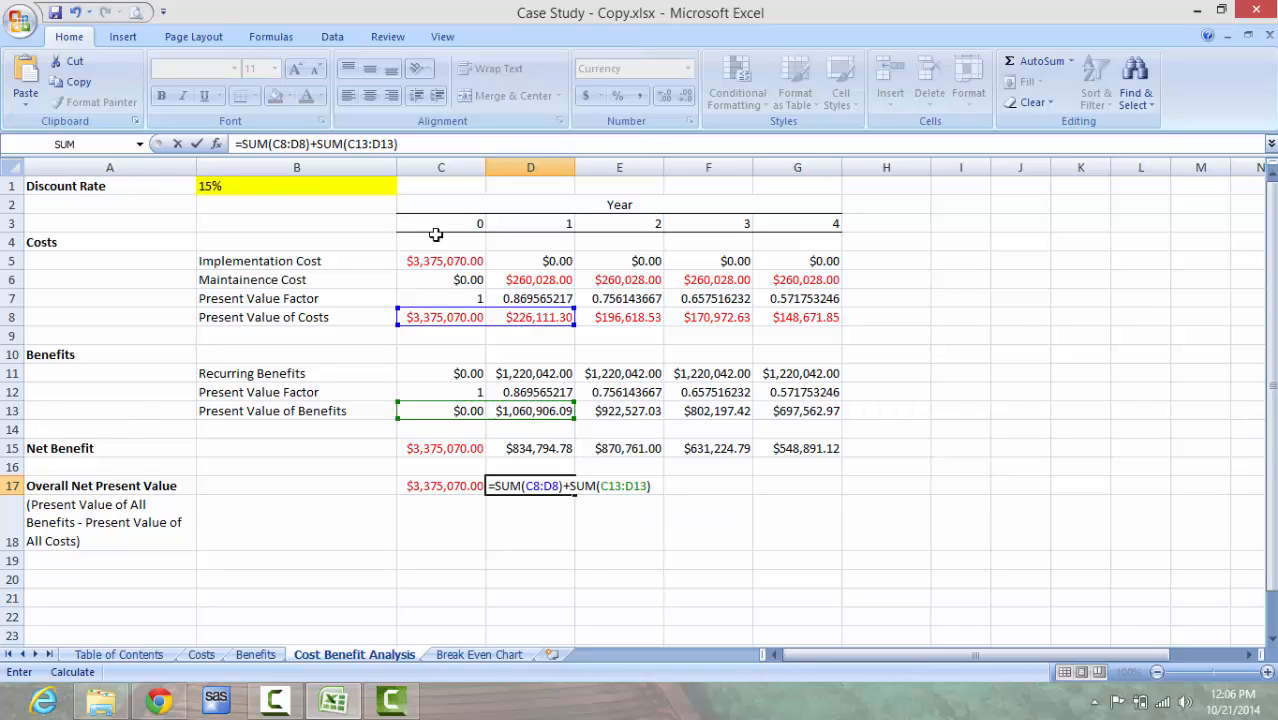
Step: Make the start of the costs range in the D17 formula absolute so it reads SUM($C$8:D8)
{"action": "left_click", "coordinate": [422, 145]}
{"action": "key", "text": "Left"}
{"action": "key", "text": "Left"}
{"action": "key", "text": "Left"}
{"action": "key", "text": "Left"}
{"action": "key", "text": "Left"}
{"action": "key", "text": "Left"}
{"action": "key", "text": "Left"}
{"action": "key", "text": "Left"}
{"action": "key", "text": "Left"}
{"action": "key", "text": "Left"}
{"action": "key", "text": "Left"}
{"action": "key", "text": "Left"}
{"action": "key", "text": "Left"}
{"action": "key", "text": "Left"}
{"action": "key", "text": "Left"}
{"action": "key", "text": "Left"}
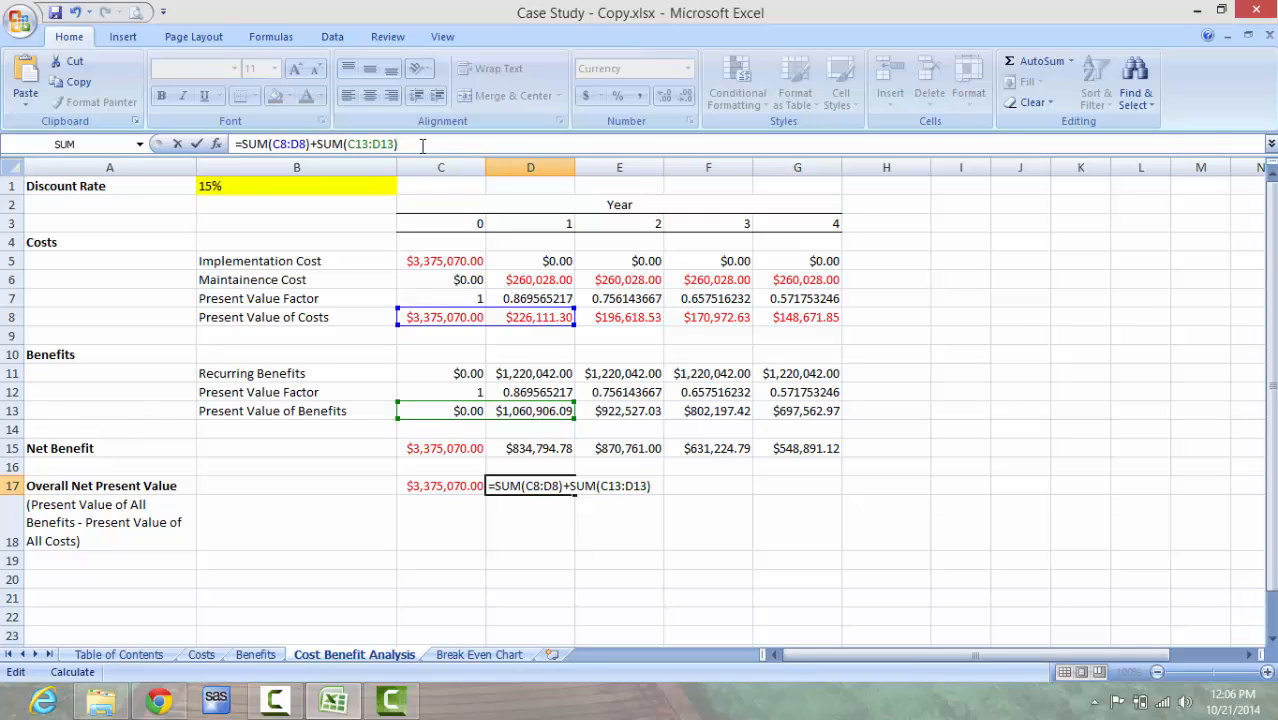
{"action": "key", "text": "Left"}
{"action": "key", "text": "Left"}
{"action": "key", "text": "Left"}
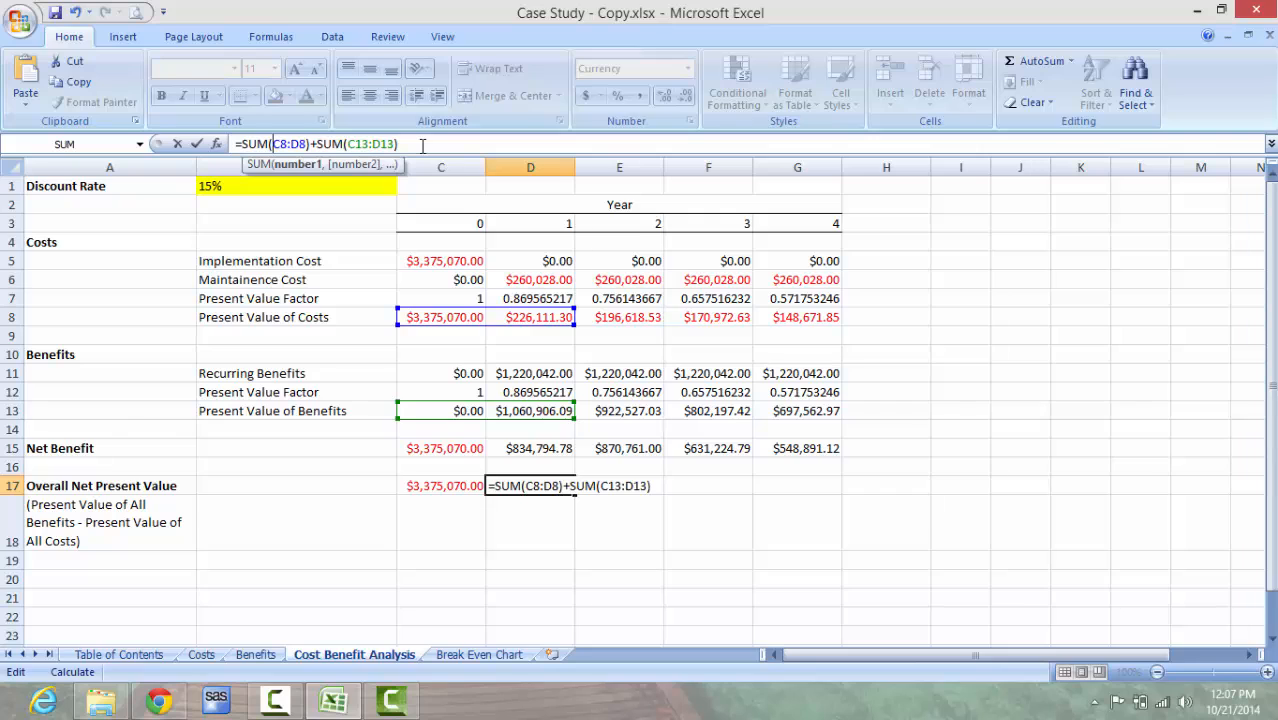
{"action": "type", "text": "$"}
{"action": "key", "text": "Right"}
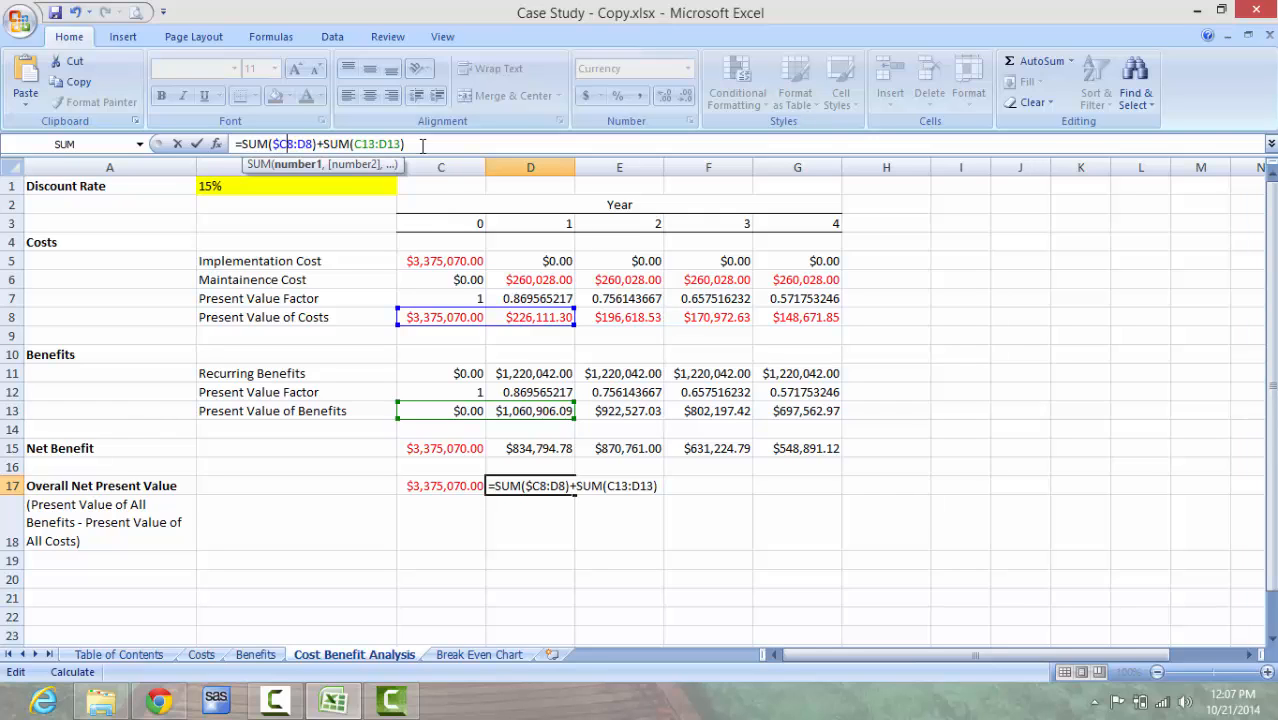
{"action": "type", "text": "$"}
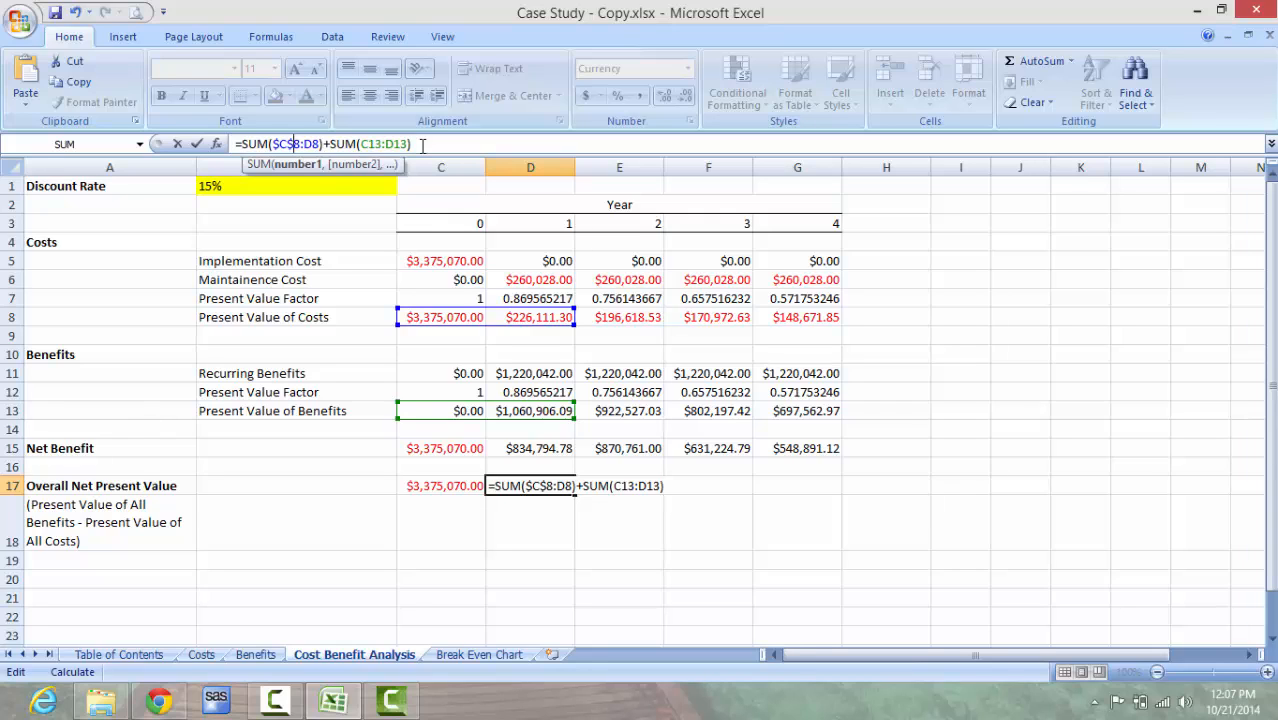
Step: Make the start of the benefits range in D17 absolute as SUM($C$13:D13) and fill the formula across to G17
{"action": "left_click", "coordinate": [422, 145]}
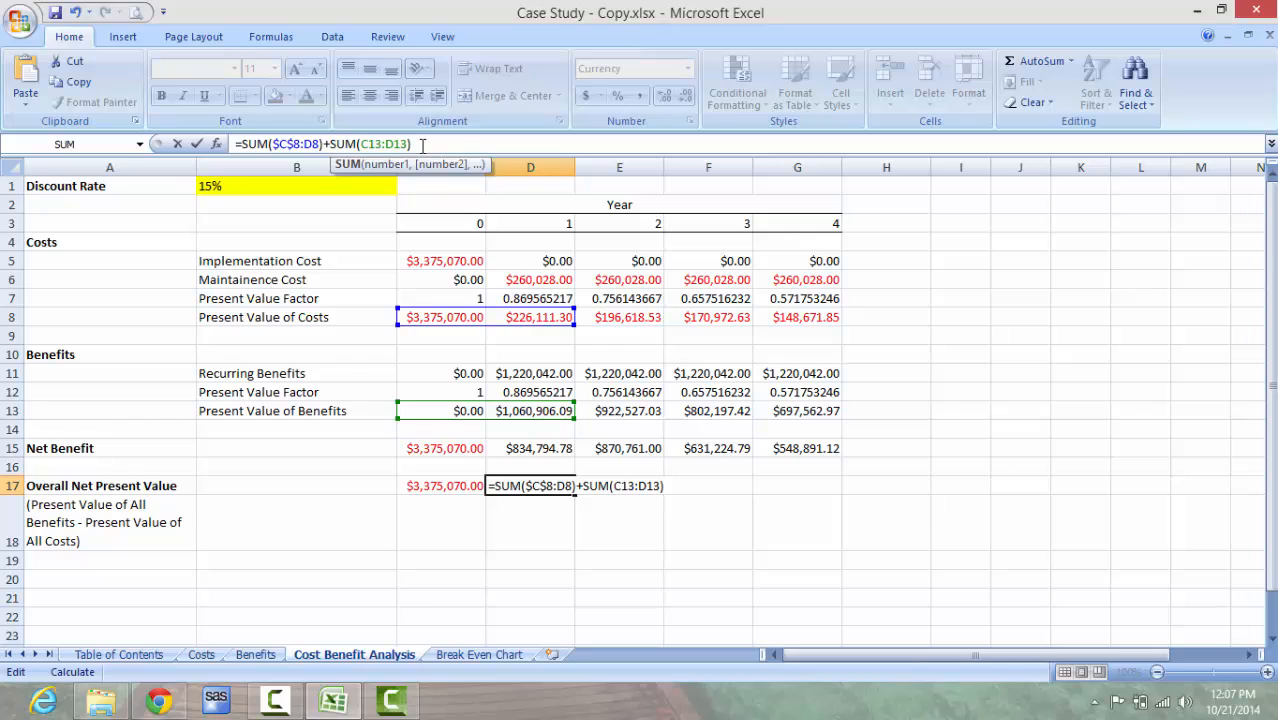
{"action": "key", "text": "Left"}
{"action": "key", "text": "Left"}
{"action": "key", "text": "Left"}
{"action": "key", "text": "Left"}
{"action": "key", "text": "Left"}
{"action": "key", "text": "Left"}
{"action": "key", "text": "Left"}
{"action": "key", "text": "Left"}
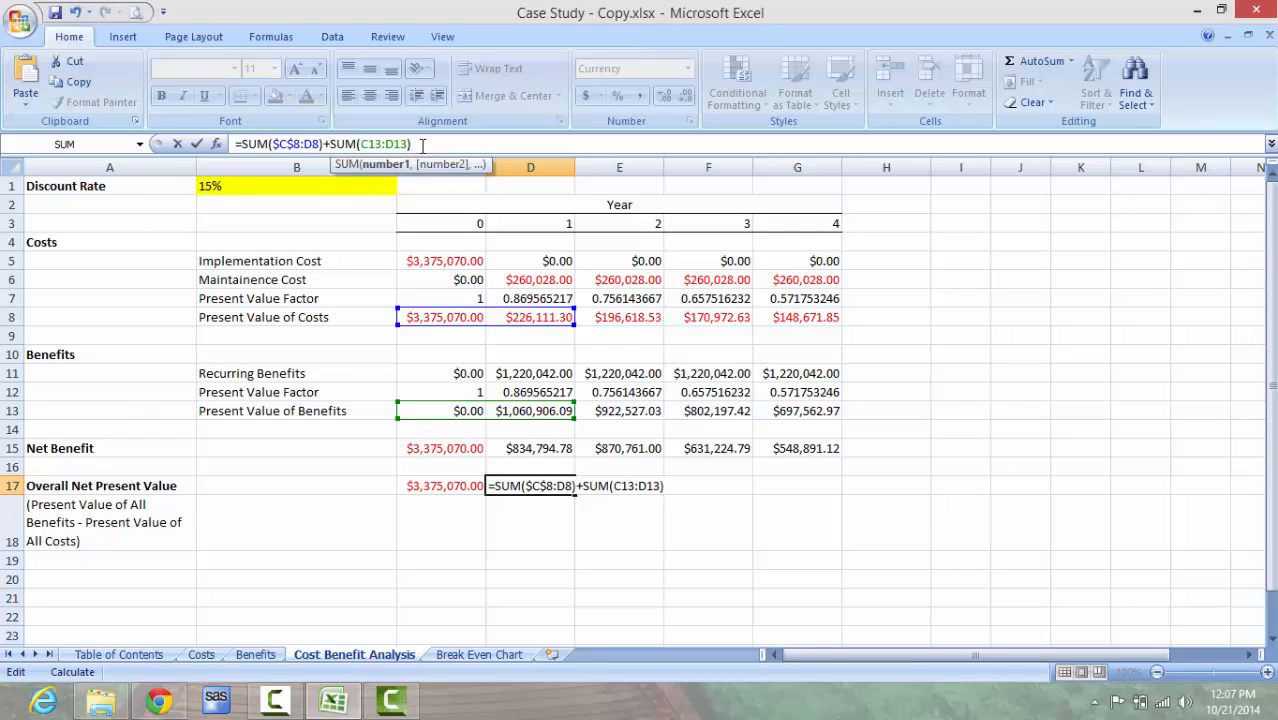
{"action": "type", "text": "$"}
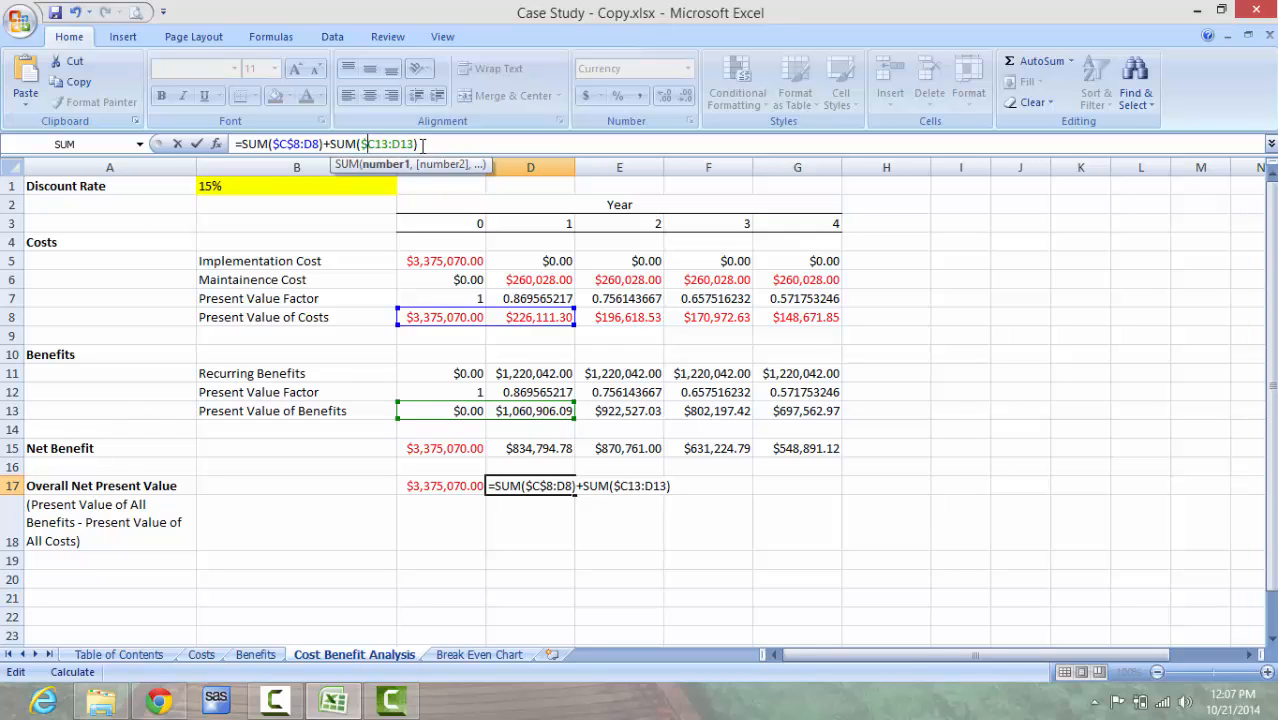
{"action": "key", "text": "Right"}
{"action": "type", "text": "$"}
{"action": "key", "text": "Return"}
{"action": "key", "text": "Up"}
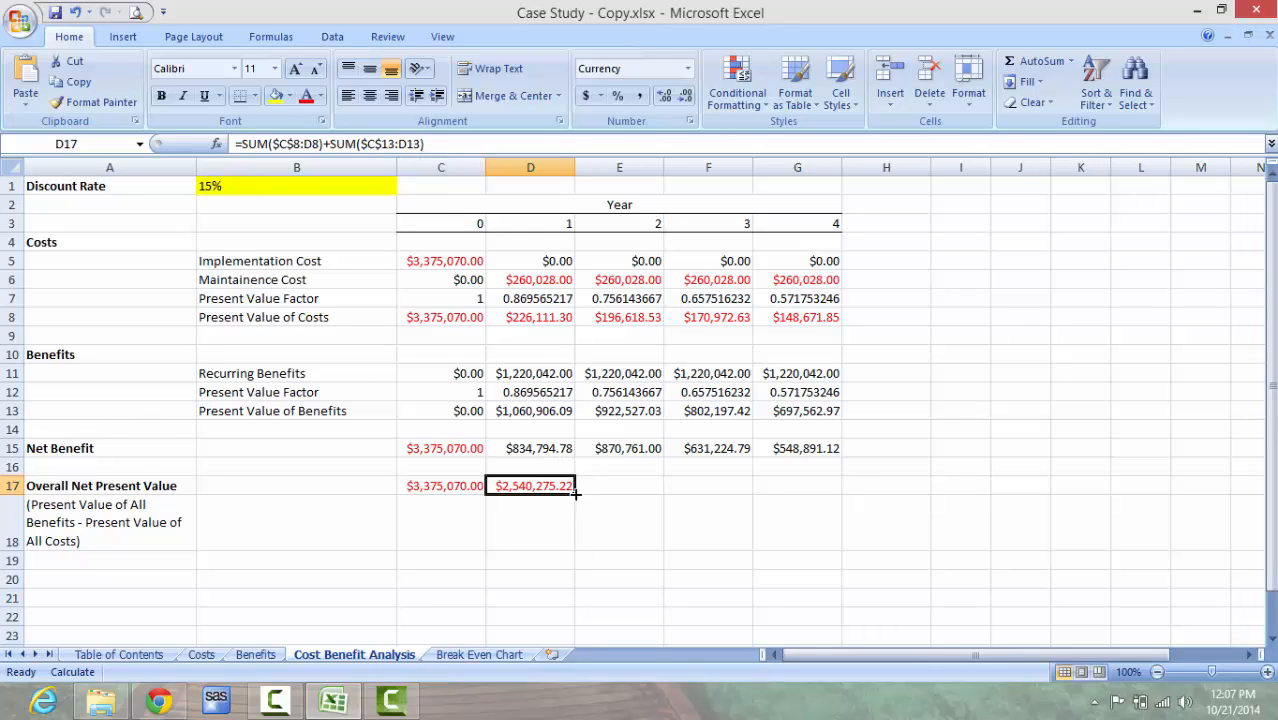
{"action": "left_click_drag", "start_coordinate": [576, 493], "coordinate": [818, 503]}
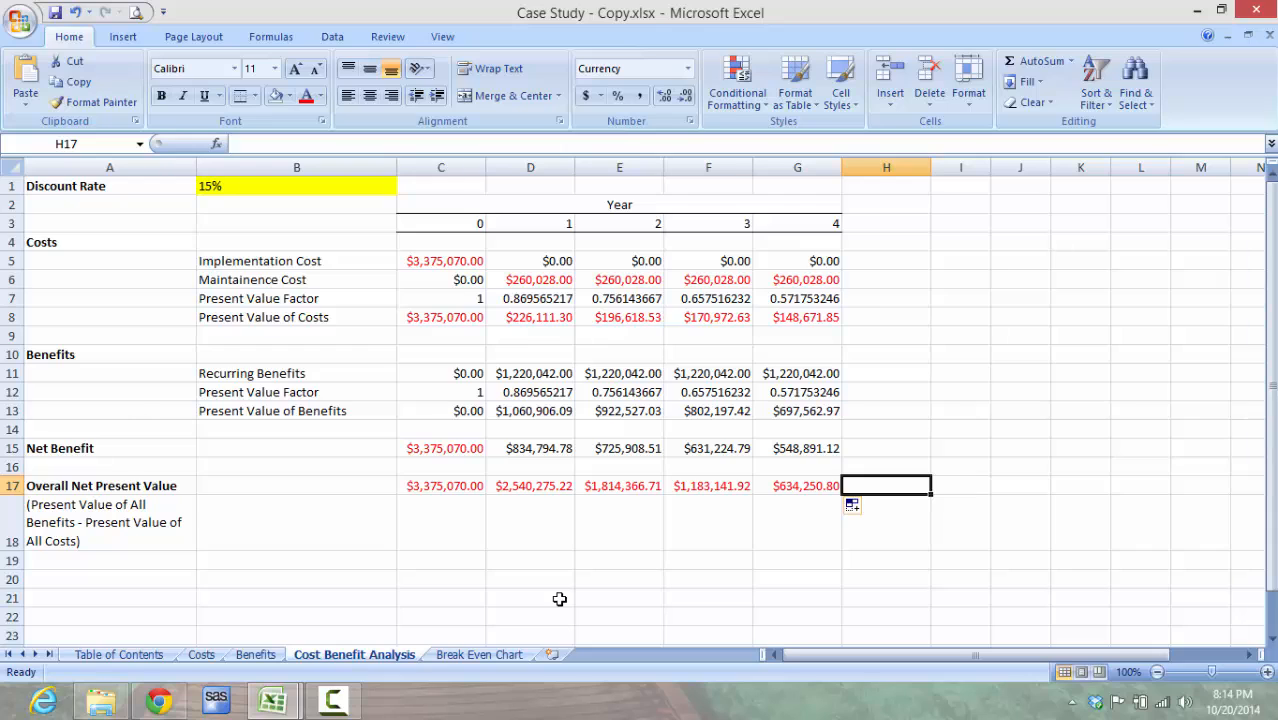
Step: On the Break Even Chart sheet, link B2 to ='Cost Benefit Analysis'!C17 and fill the formula across to F2
{"action": "left_click", "coordinate": [504, 656]}
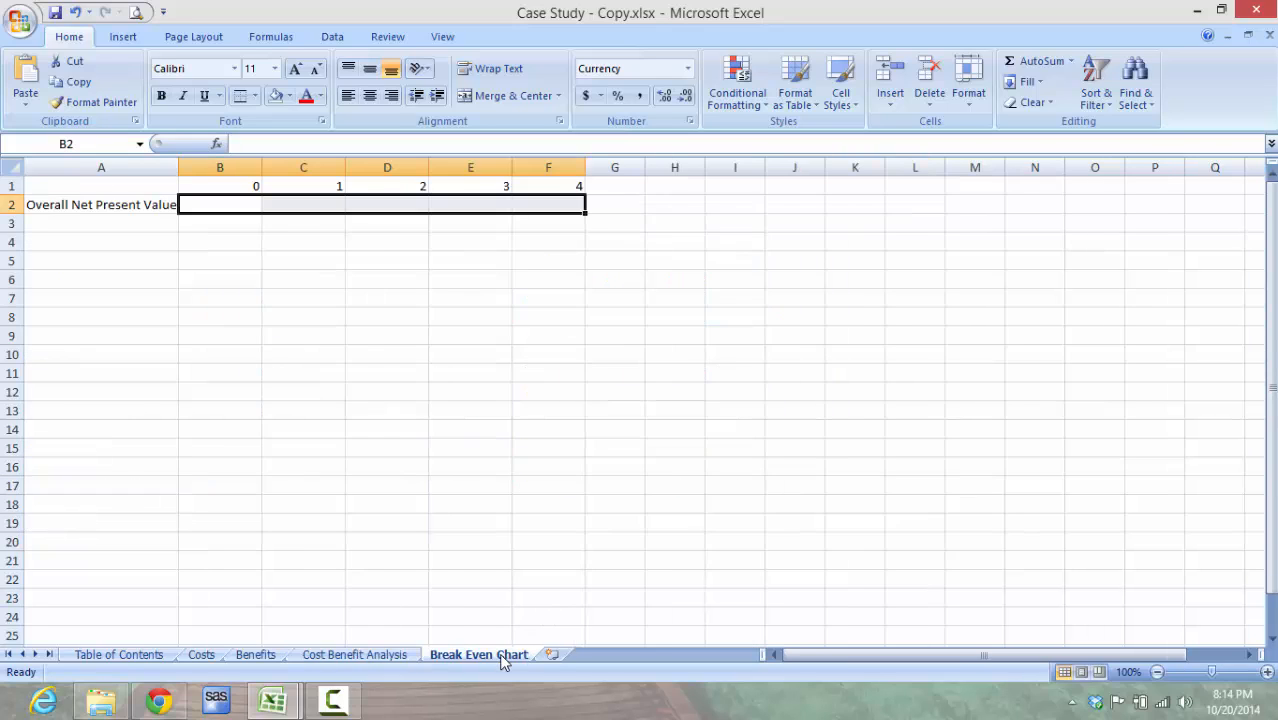
{"action": "left_click", "coordinate": [222, 204]}
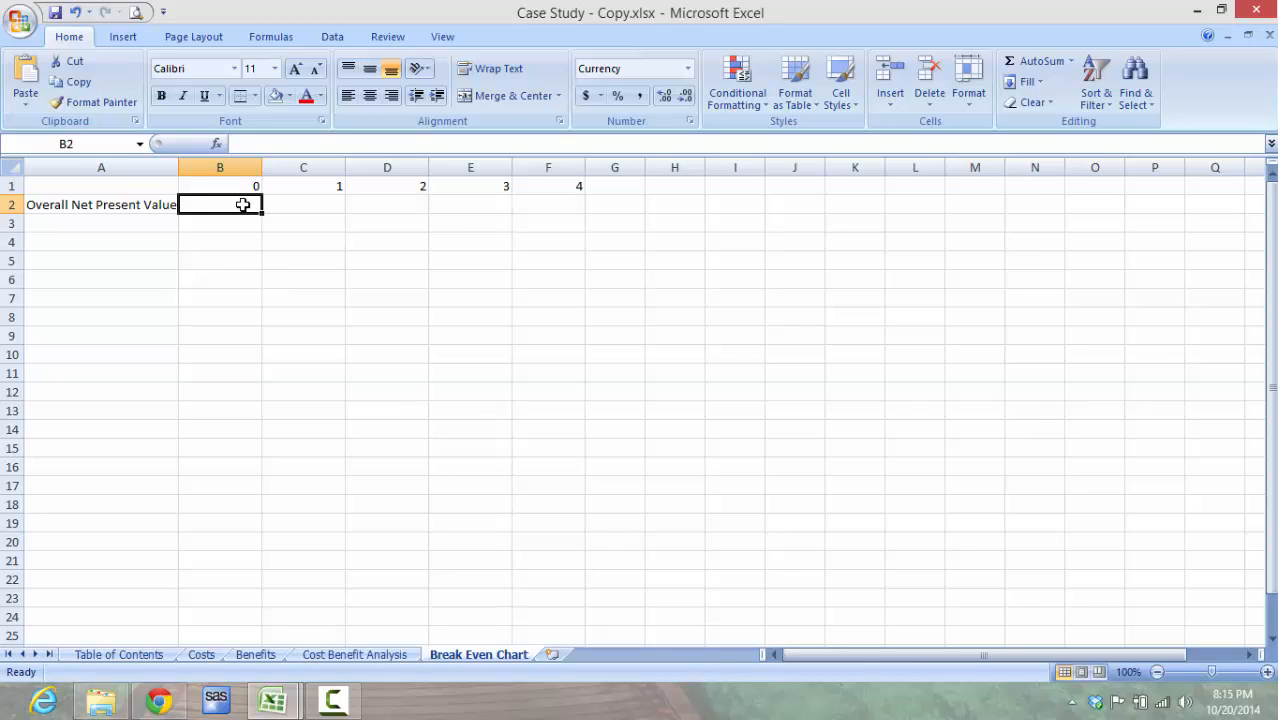
{"action": "type", "text": "="}
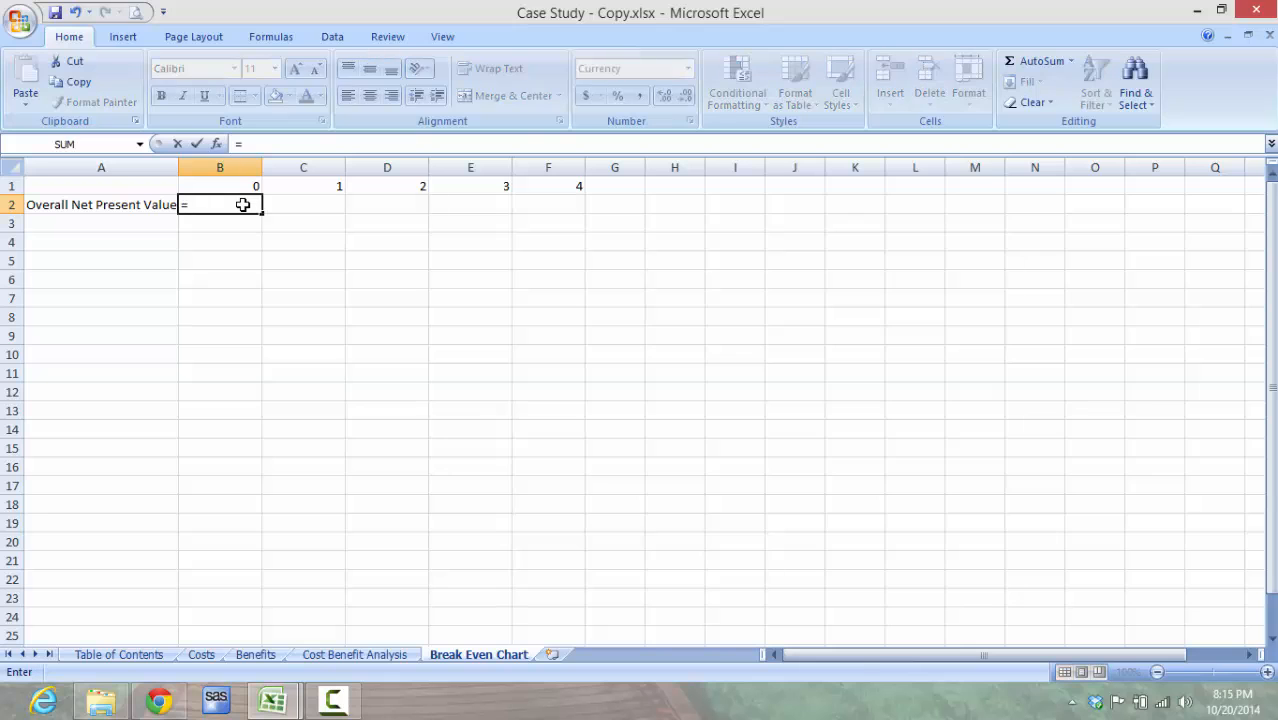
{"action": "left_click", "coordinate": [384, 660]}
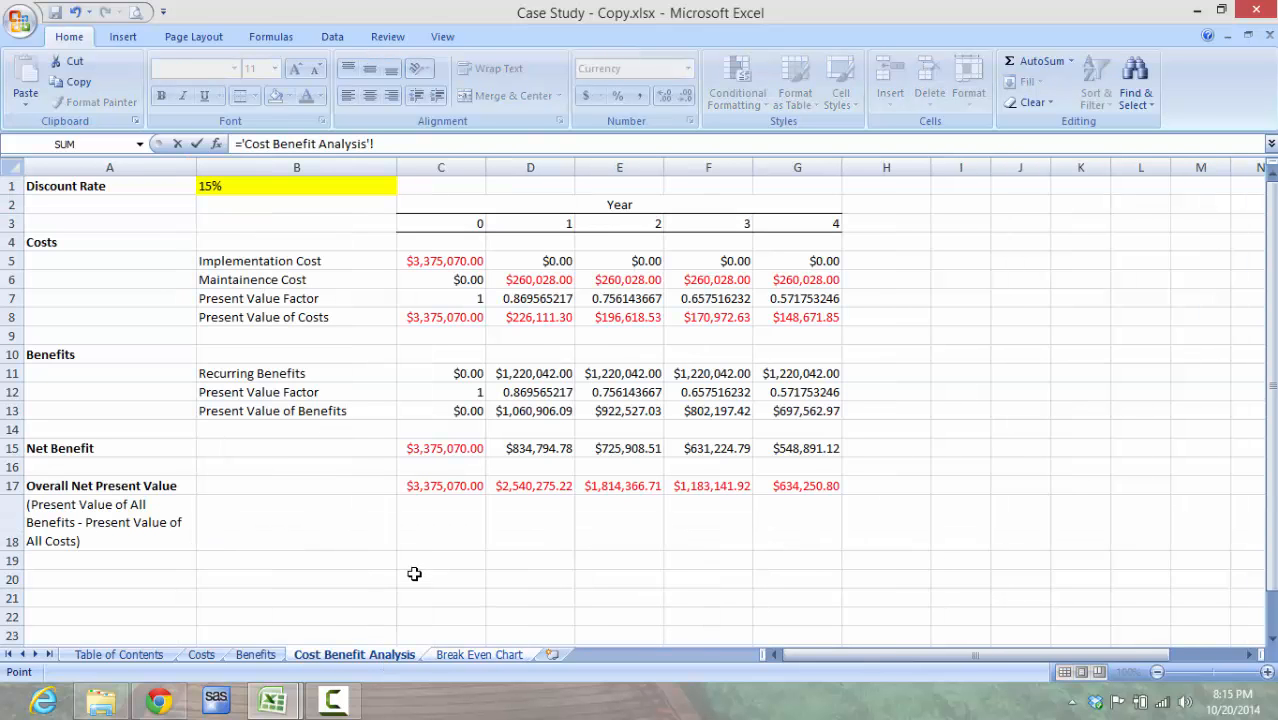
{"action": "left_click", "coordinate": [439, 491]}
{"action": "key", "text": "Return"}
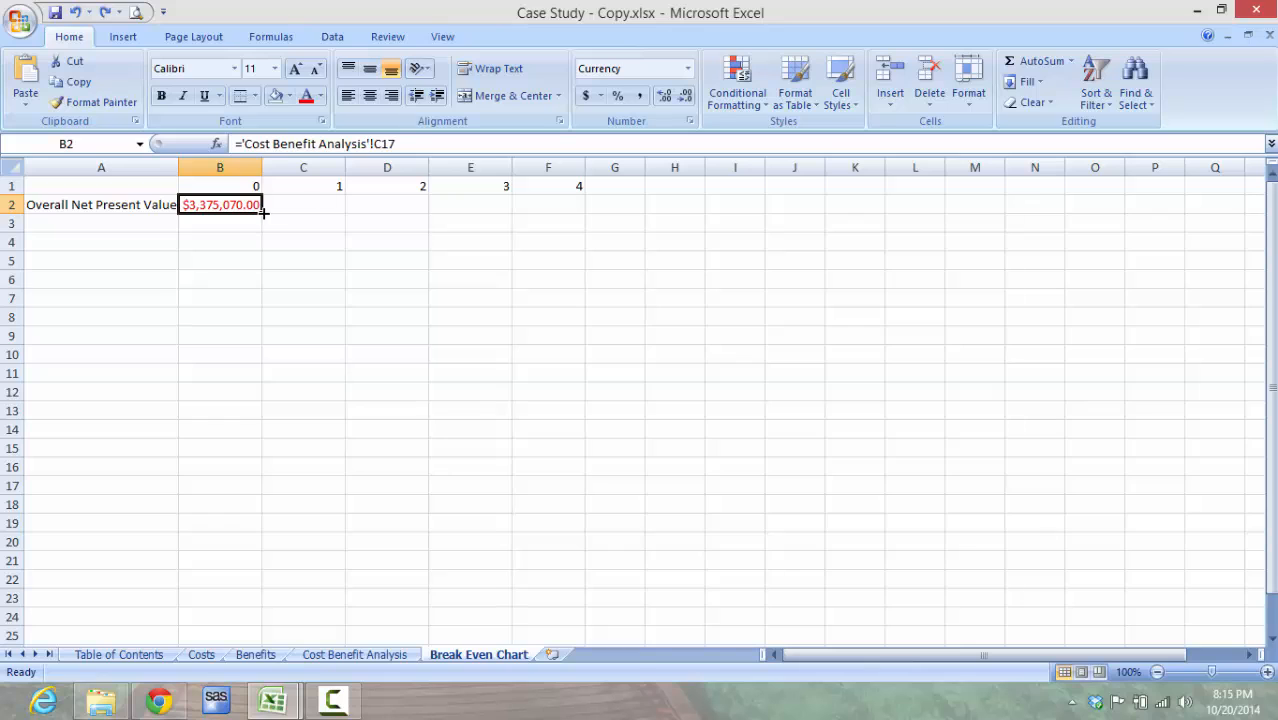
{"action": "left_click_drag", "start_coordinate": [264, 212], "coordinate": [566, 210]}
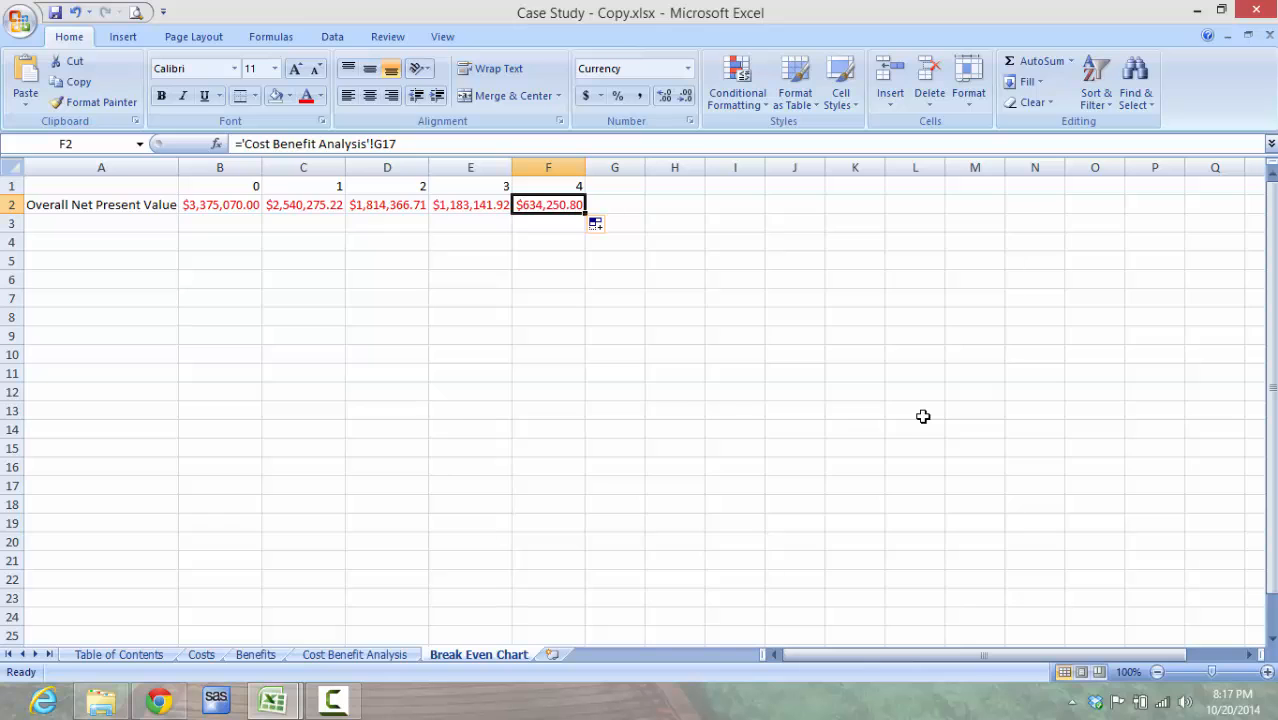
Step: Insert a Scatter with Smooth Lines and Markers chart from the year and Overall Net Present Value data in A1:F2
{"action": "key", "text": "ctrl+a"}
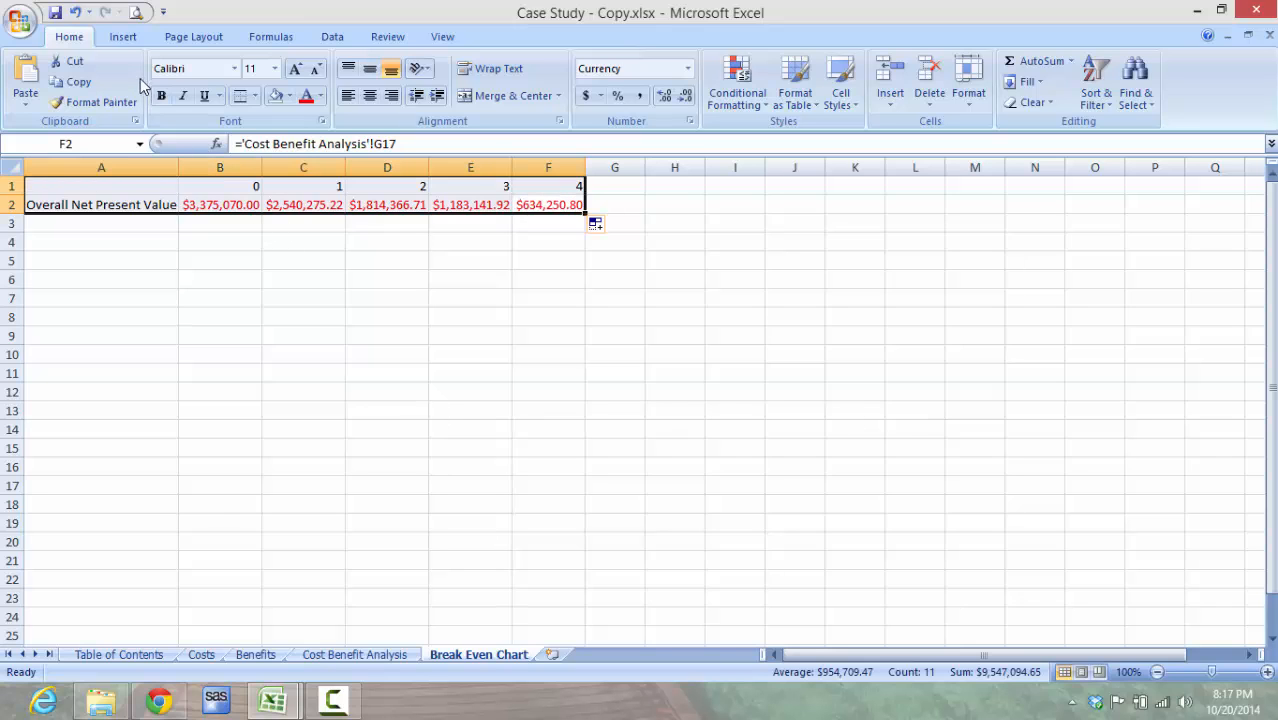
{"action": "left_click", "coordinate": [128, 41]}
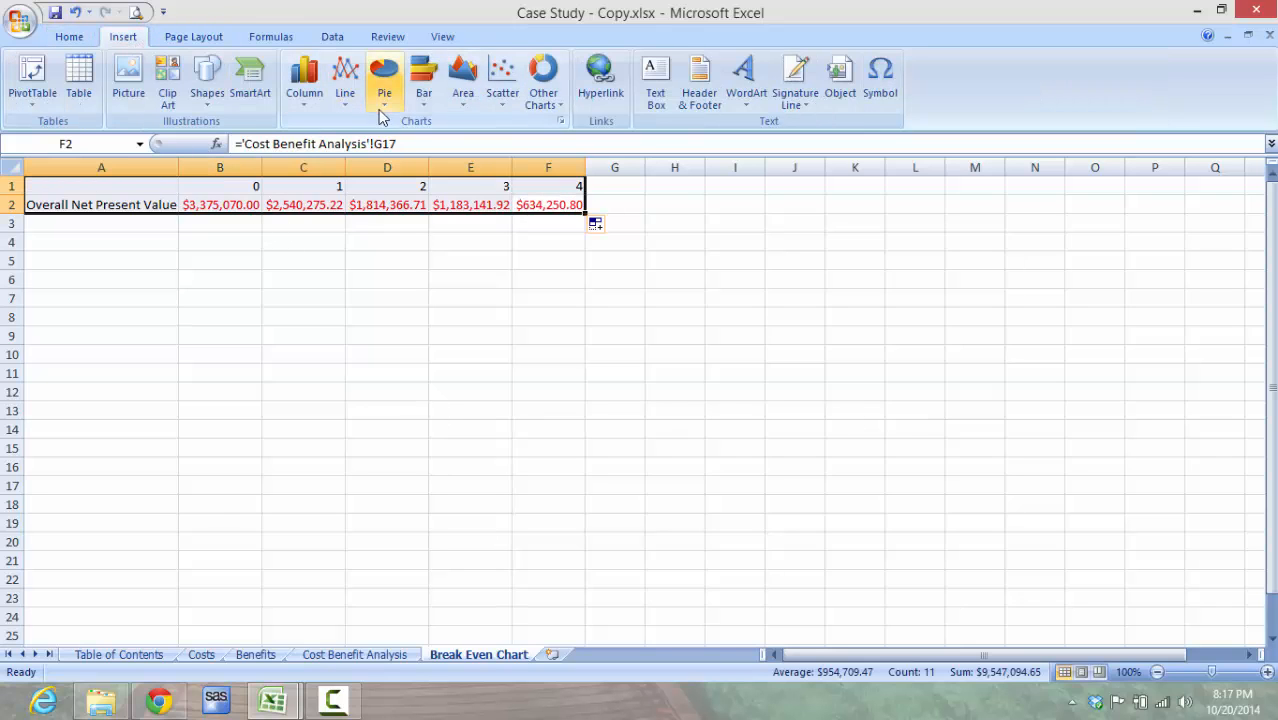
{"action": "left_click", "coordinate": [502, 104]}
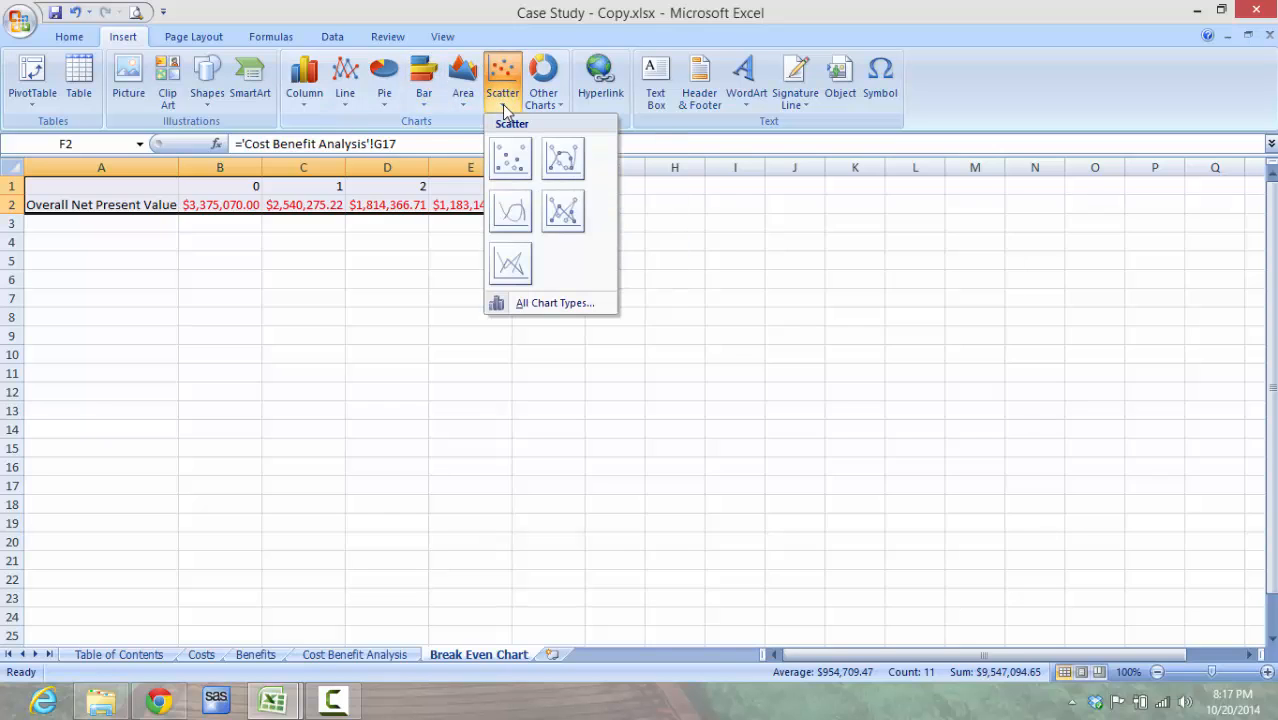
{"action": "left_click", "coordinate": [563, 157]}
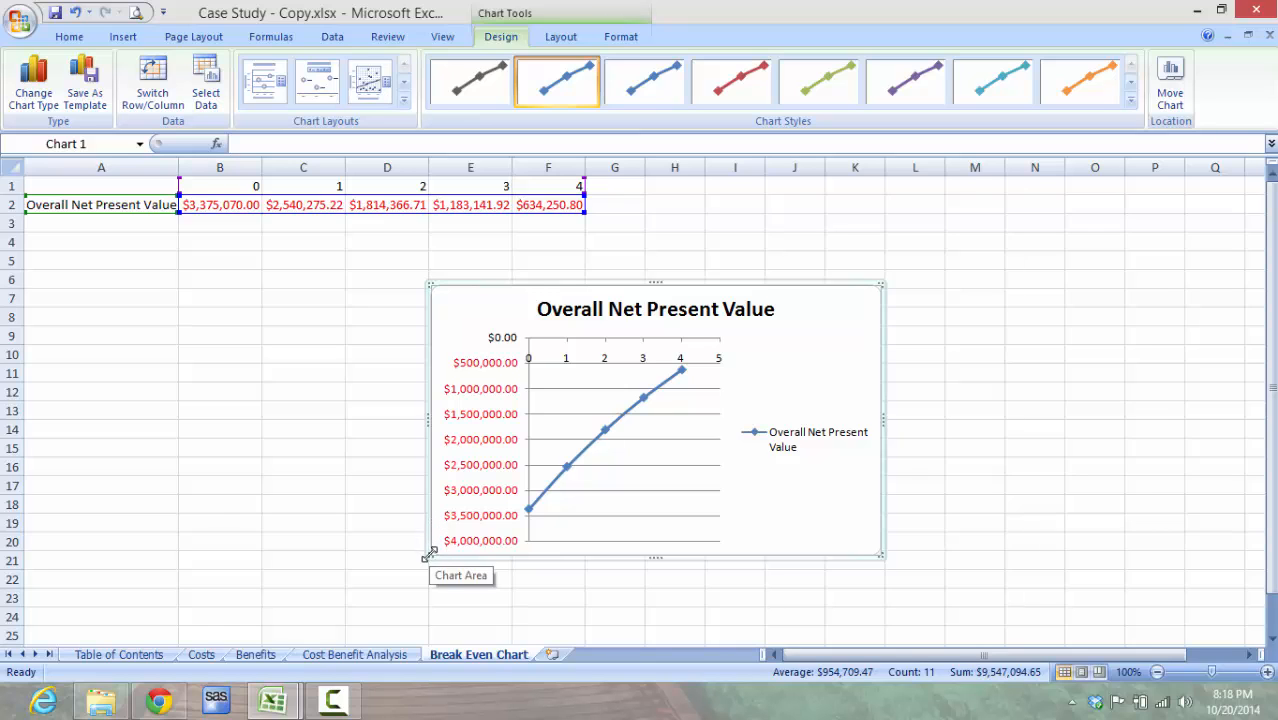
Step: Enlarge the Overall Net Present Value chart to span about columns B to N and rows 5 to 21
{"action": "left_click_drag", "start_coordinate": [429, 555], "coordinate": [171, 536]}
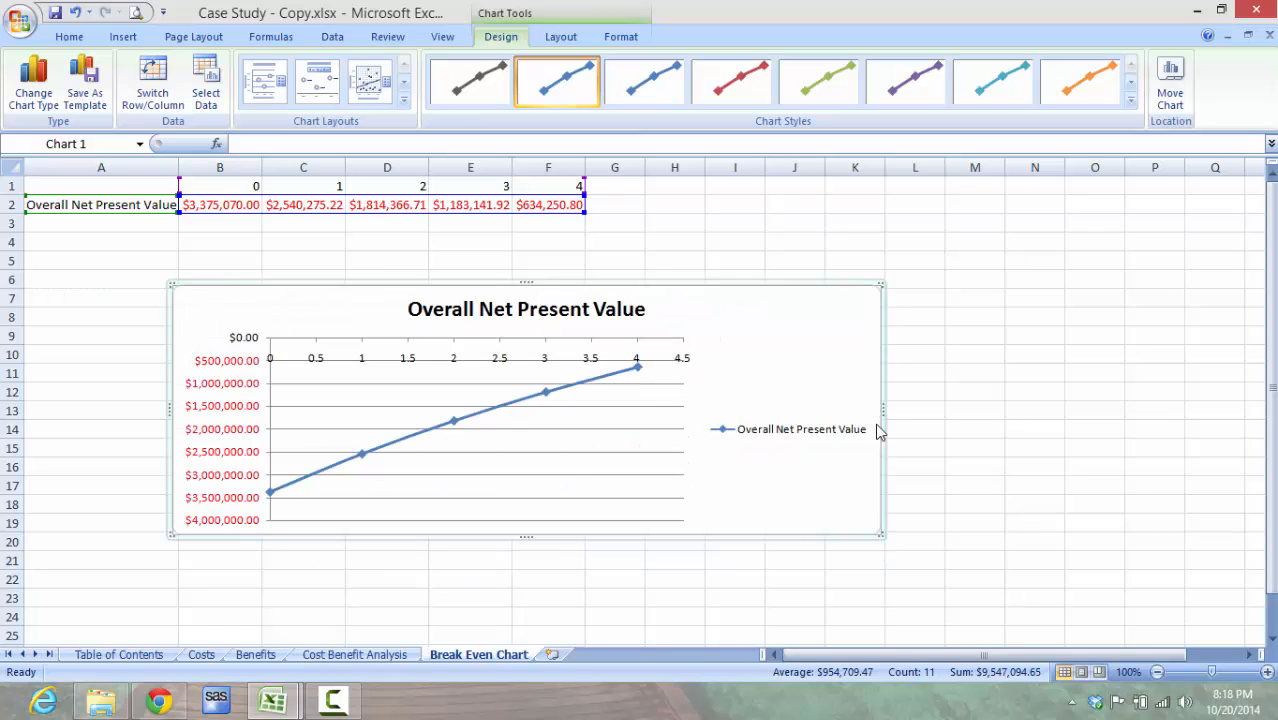
{"action": "left_click_drag", "start_coordinate": [880, 287], "coordinate": [920, 251]}
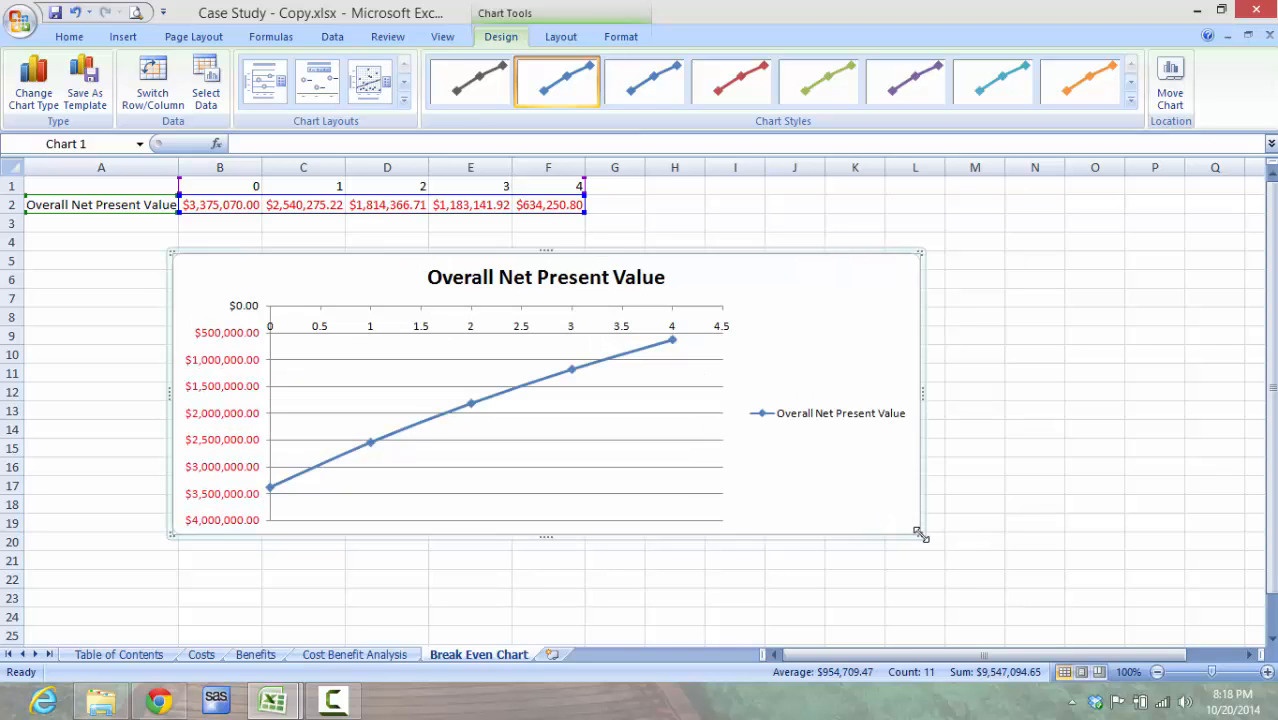
{"action": "left_click_drag", "start_coordinate": [919, 531], "coordinate": [1066, 575]}
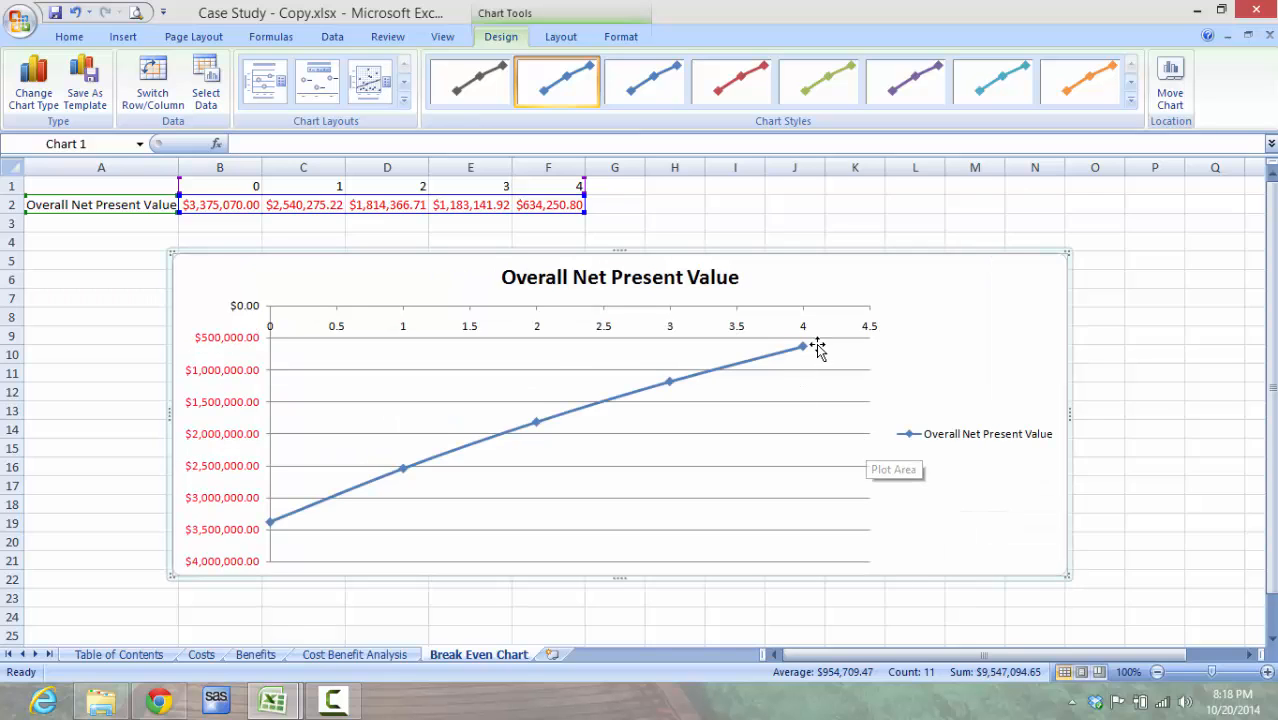
Step: Add data labels to the Overall Net Present Value series on the chart
{"action": "left_click", "coordinate": [671, 386]}
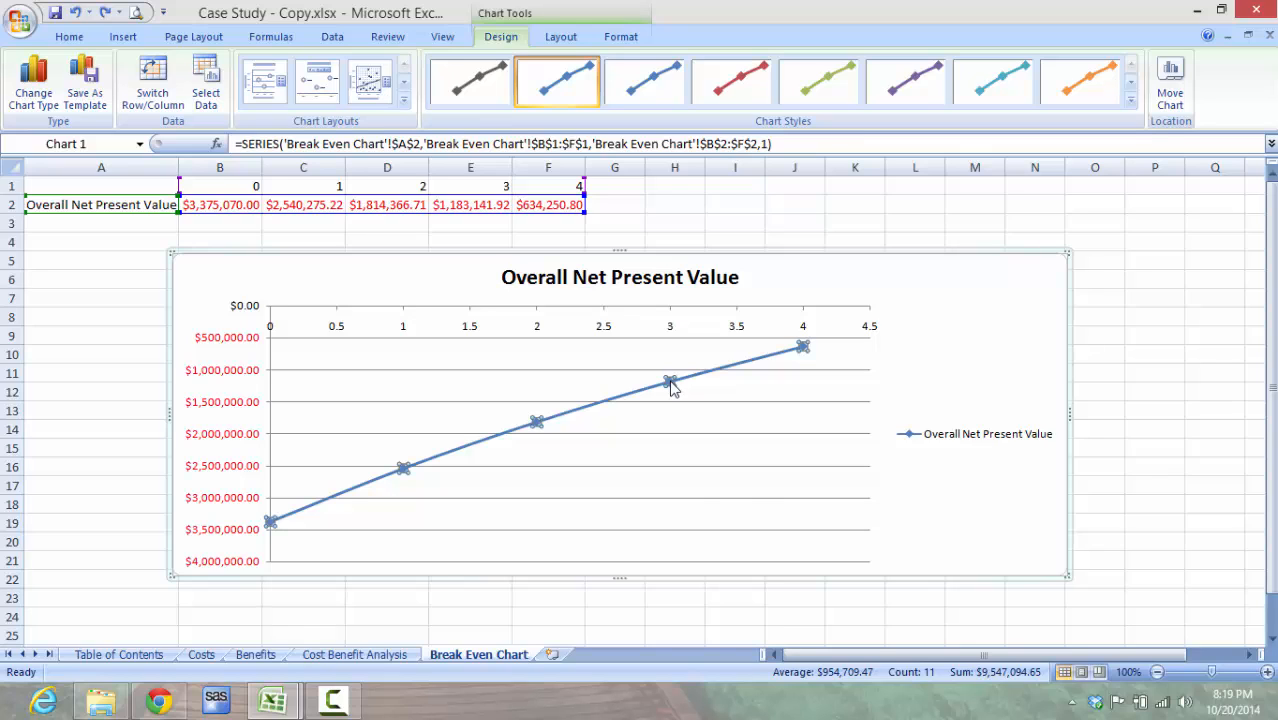
{"action": "right_click", "coordinate": [671, 386]}
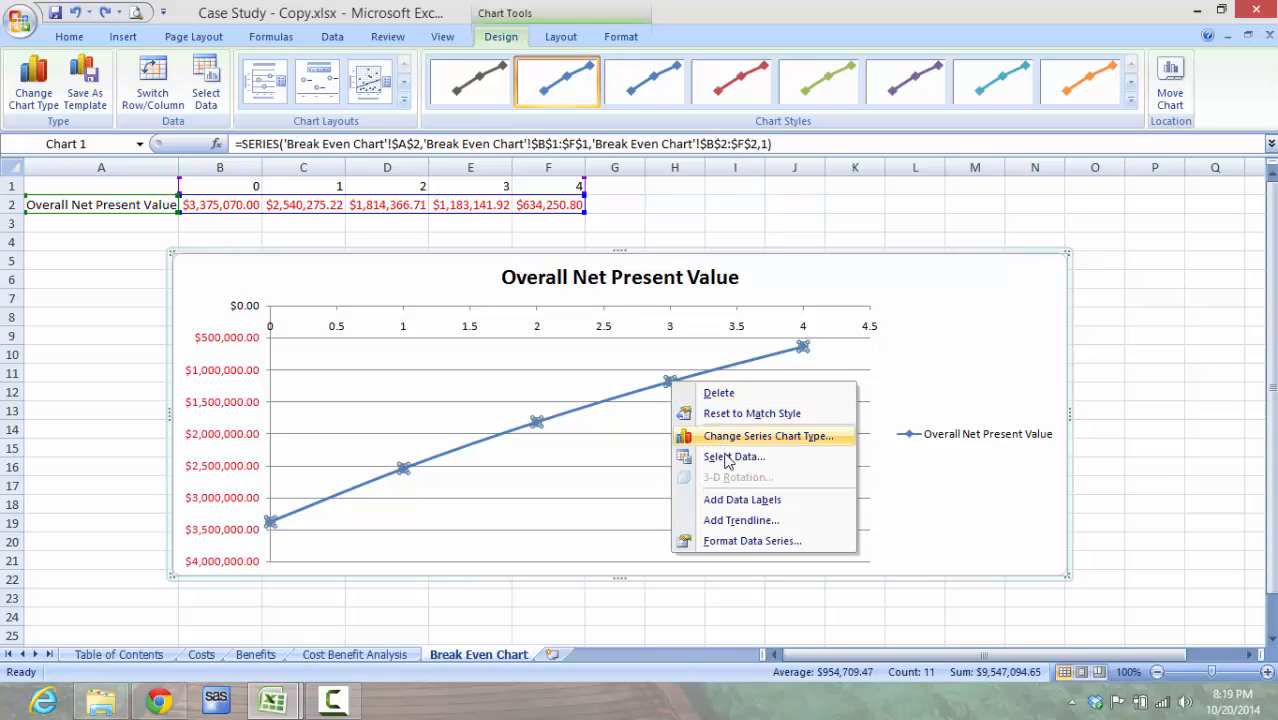
{"action": "left_click", "coordinate": [786, 500]}
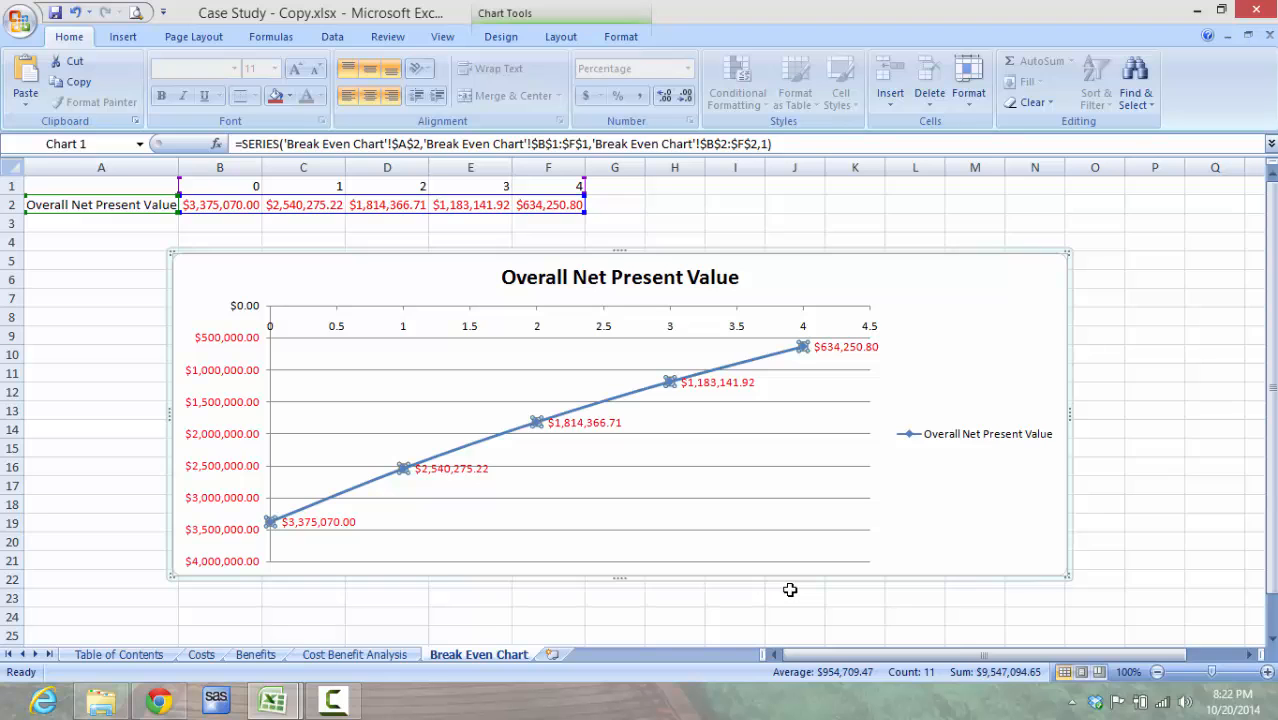
Step: Set the Discount Rate in B1 of the Cost Benefit Analysis sheet to 5% and check the year 4 point on the Break Even Chart
{"action": "left_click", "coordinate": [403, 656]}
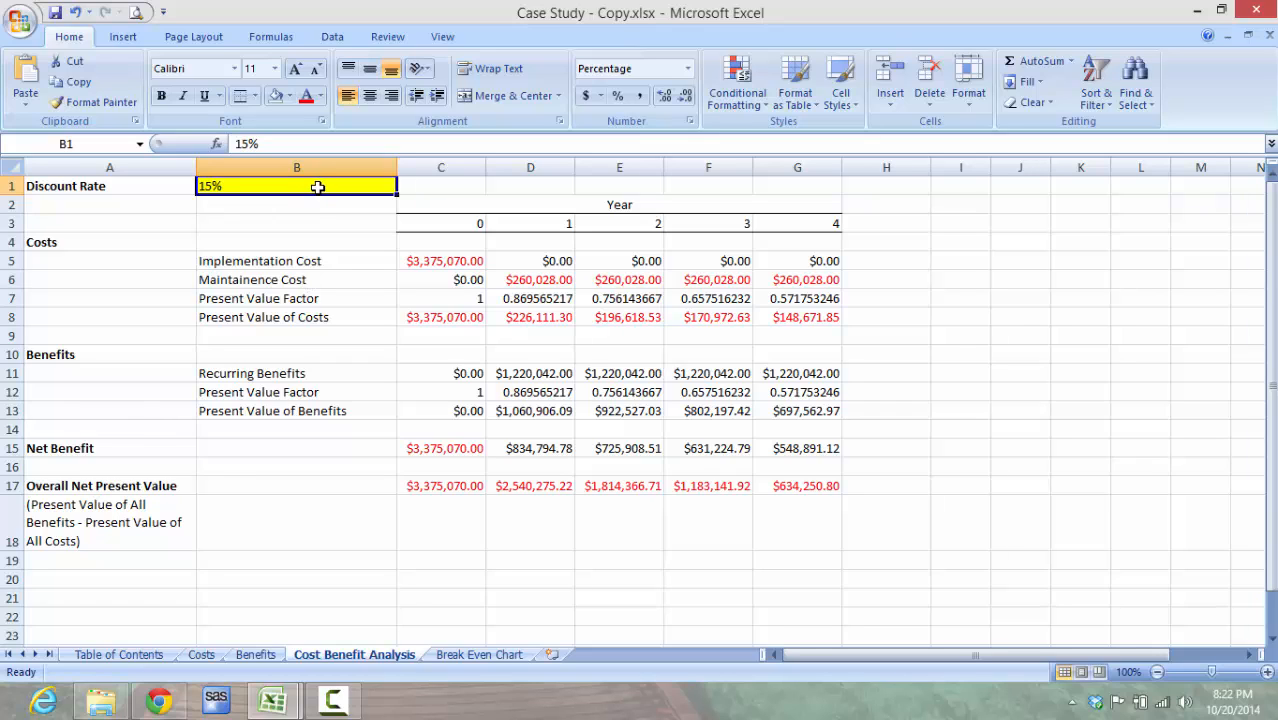
{"action": "type", "text": "5"}
{"action": "key", "text": "Return"}
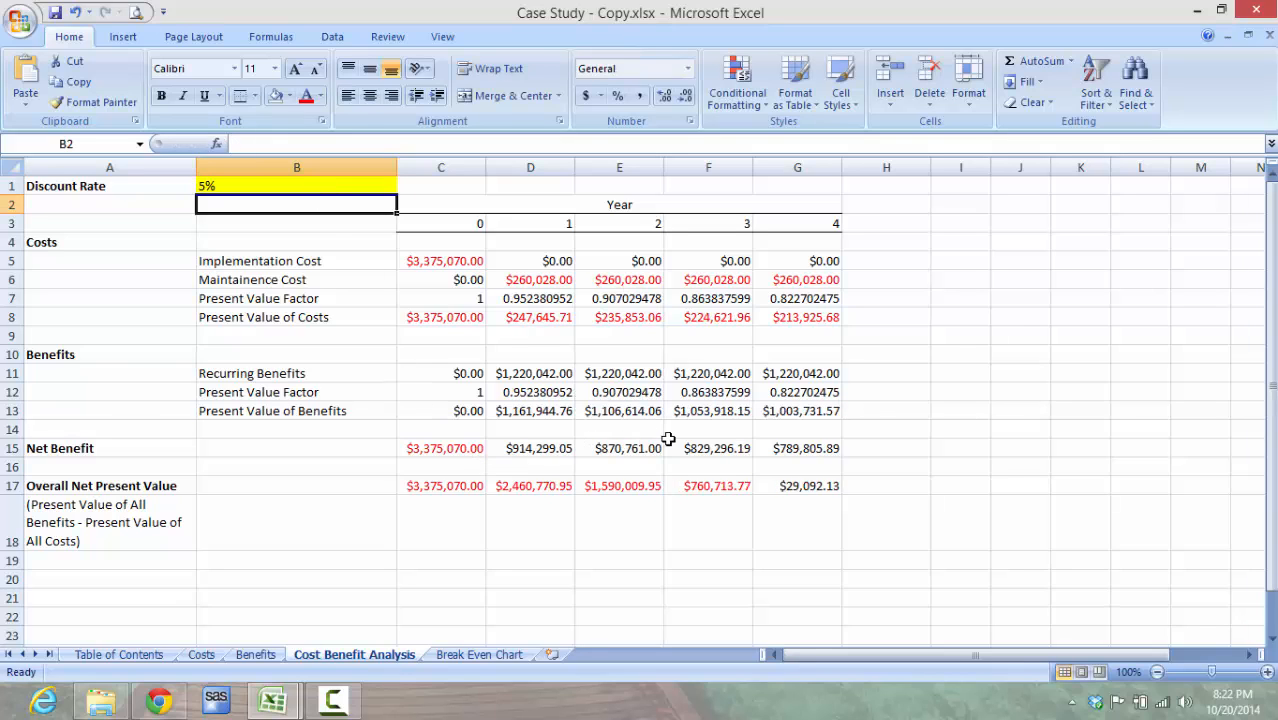
{"action": "left_click", "coordinate": [822, 488]}
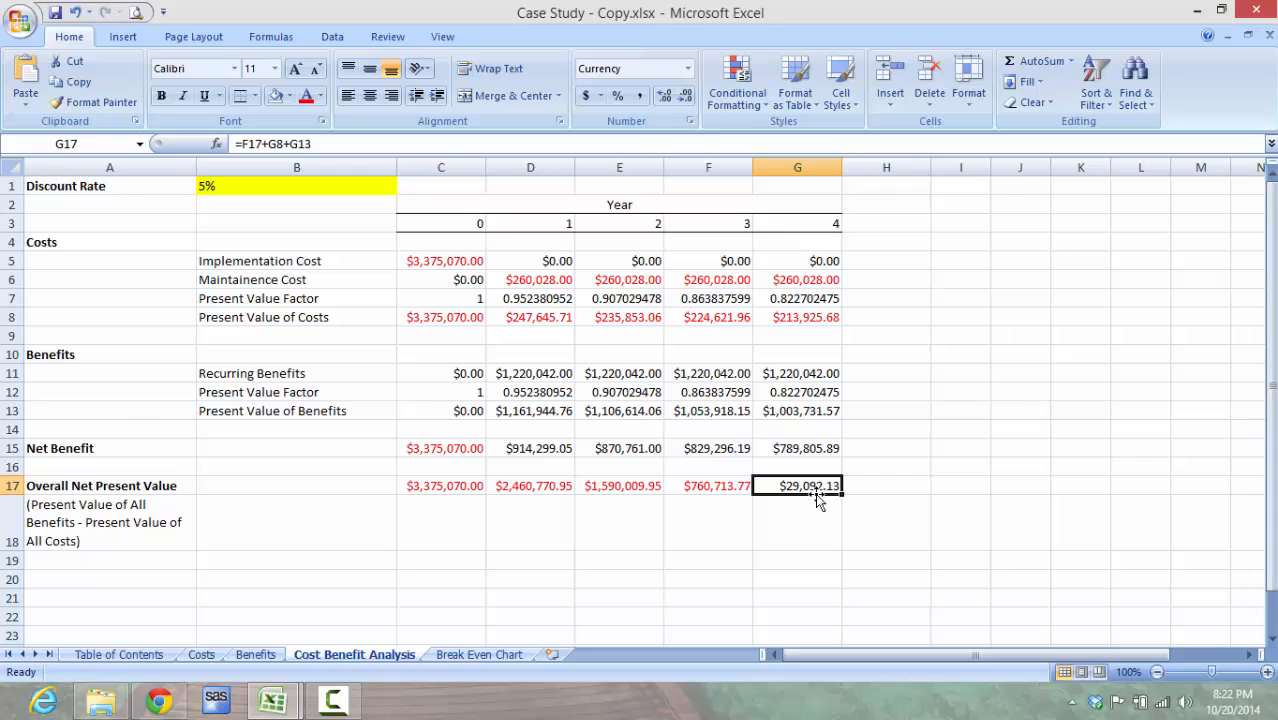
{"action": "left_click", "coordinate": [506, 655]}
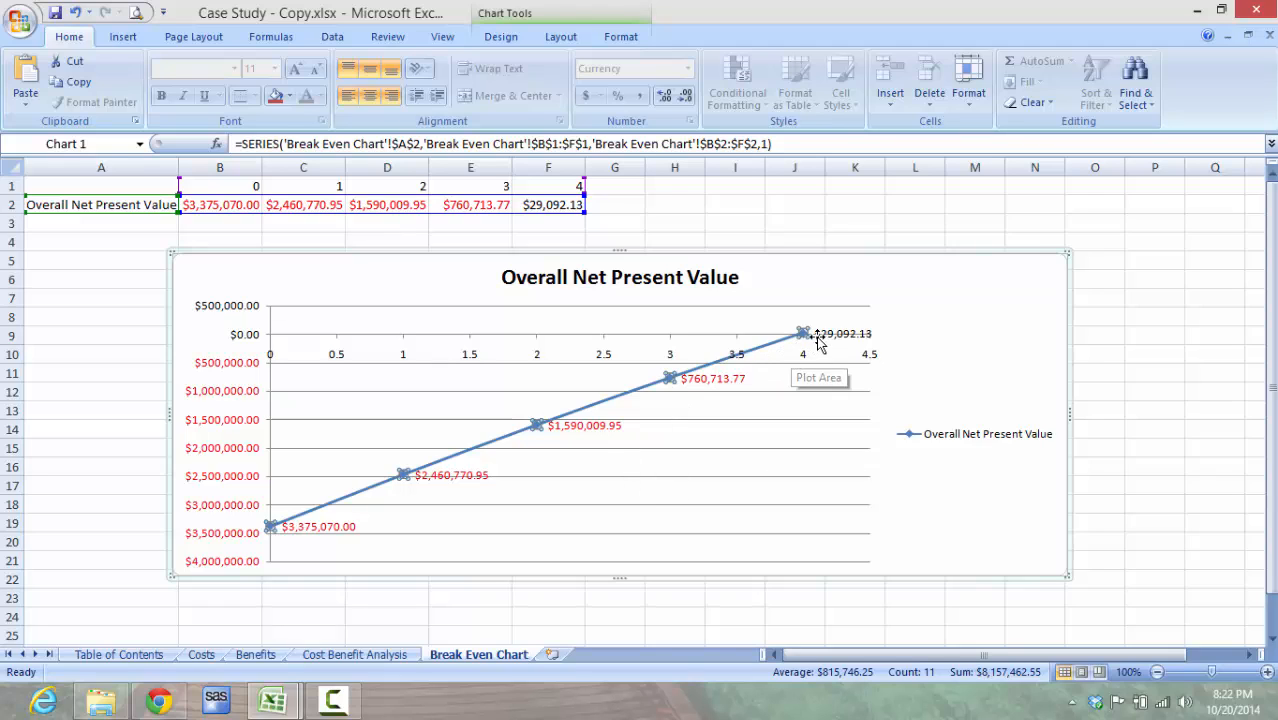
{"action": "mouse_move", "coordinate": [802, 333]}
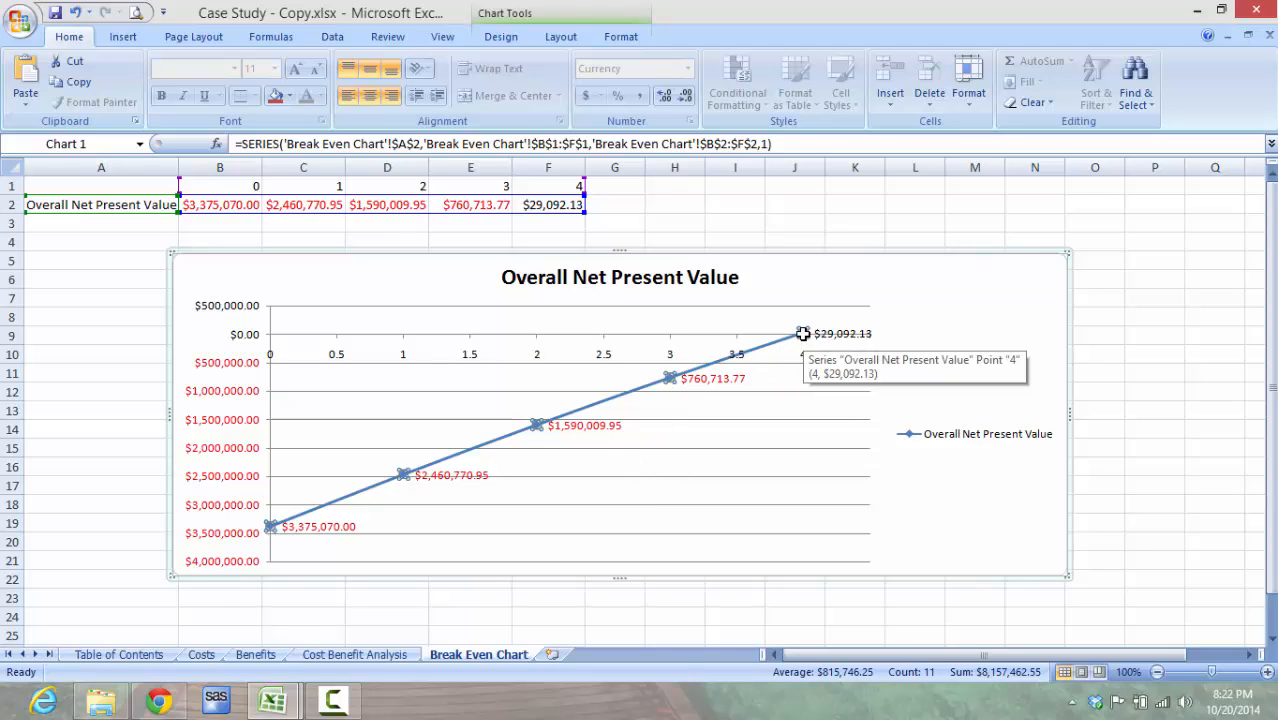